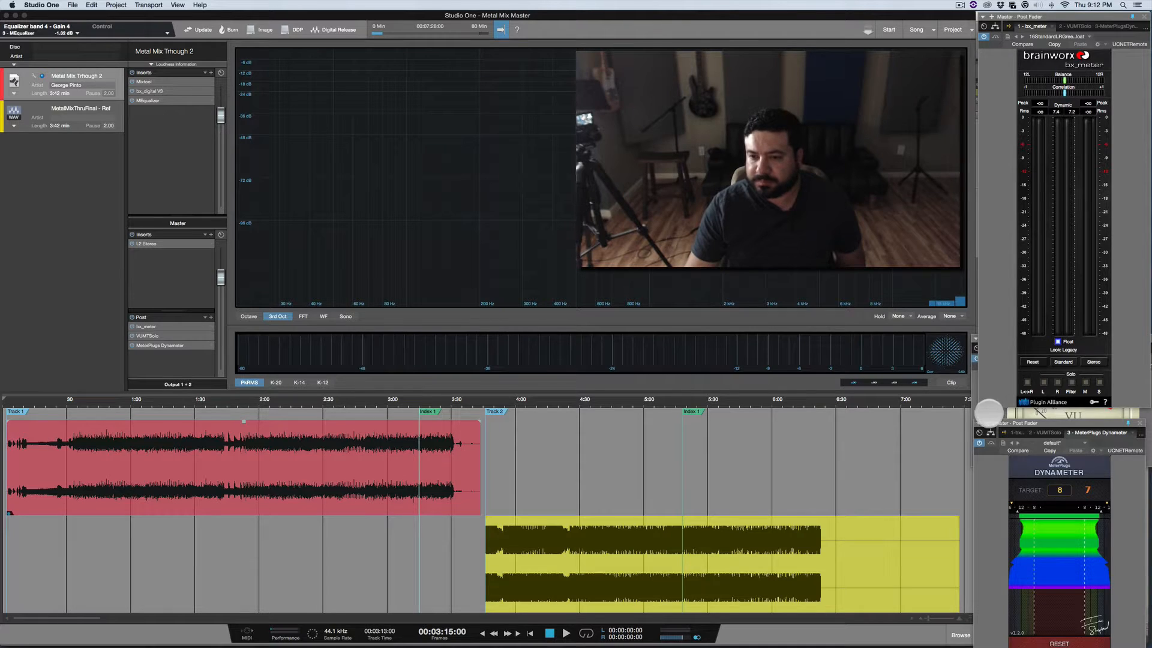
Reset the Dynameter reading and bring the VU meter window in front of it
left_click(989, 412)
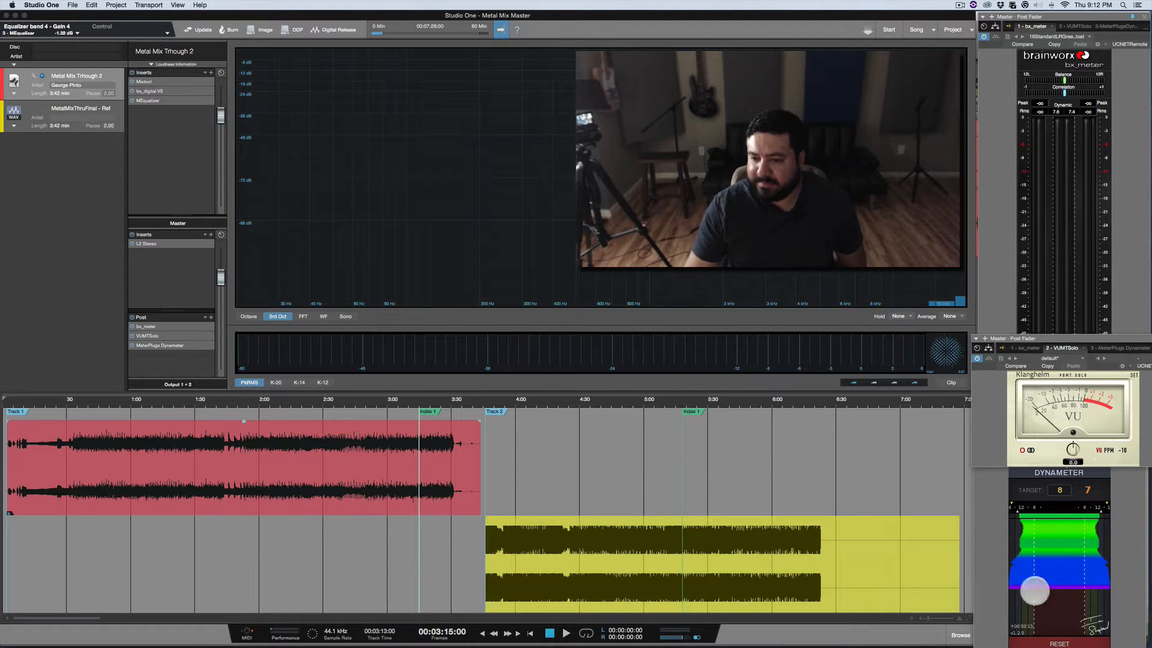
left_click(1057, 640)
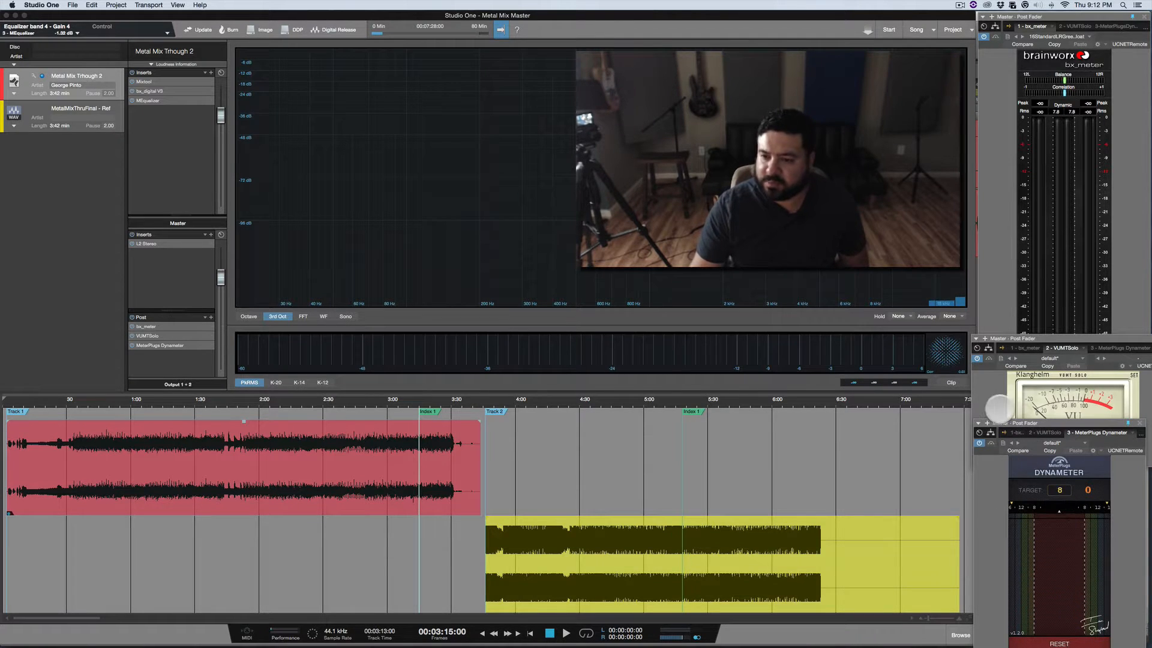
left_click(987, 391)
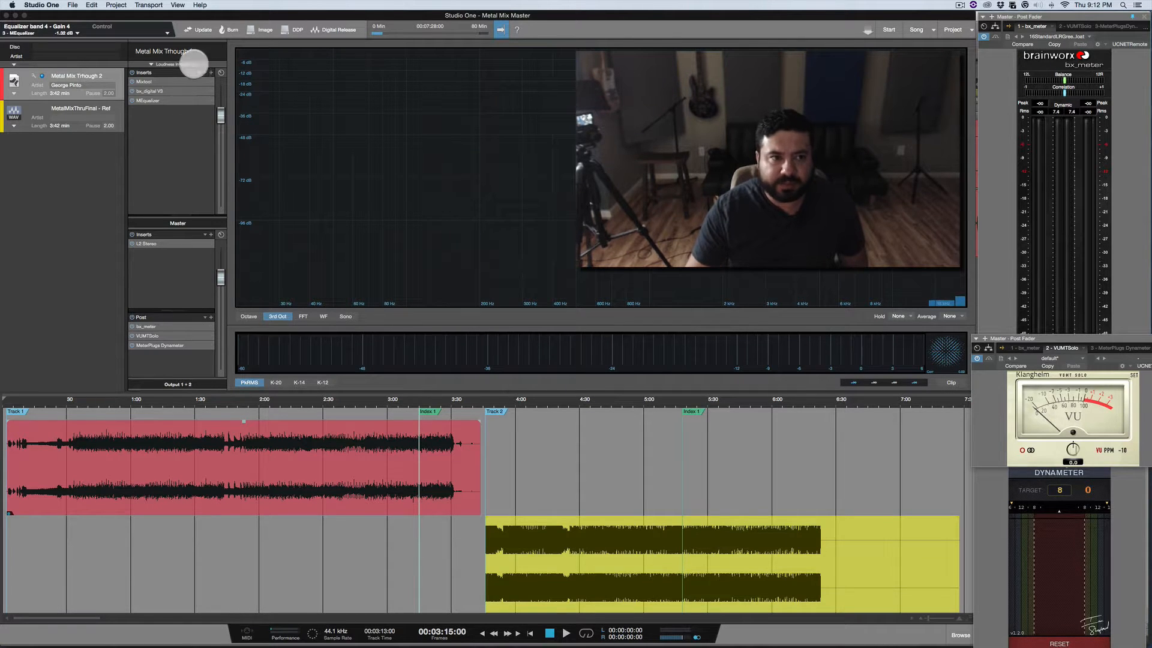
Open the Mixtool insert on the Metal Mix Trhough 2 track and move its window lower to inspect the gain
left_click(155, 81)
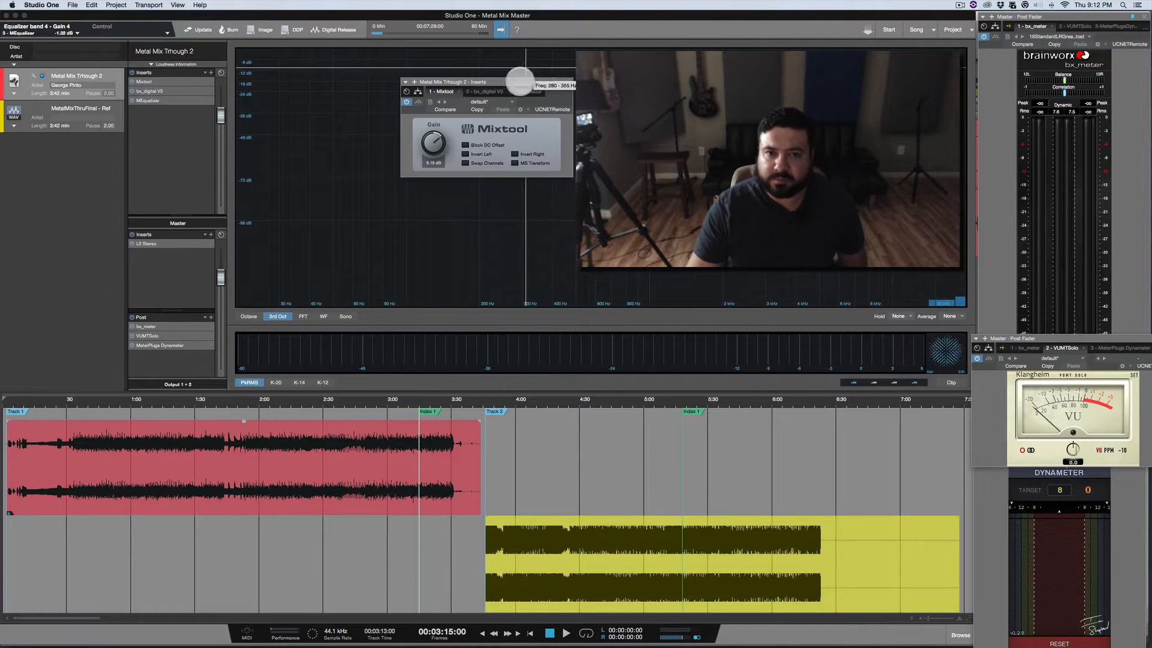
left_click_drag(516, 82, 523, 159)
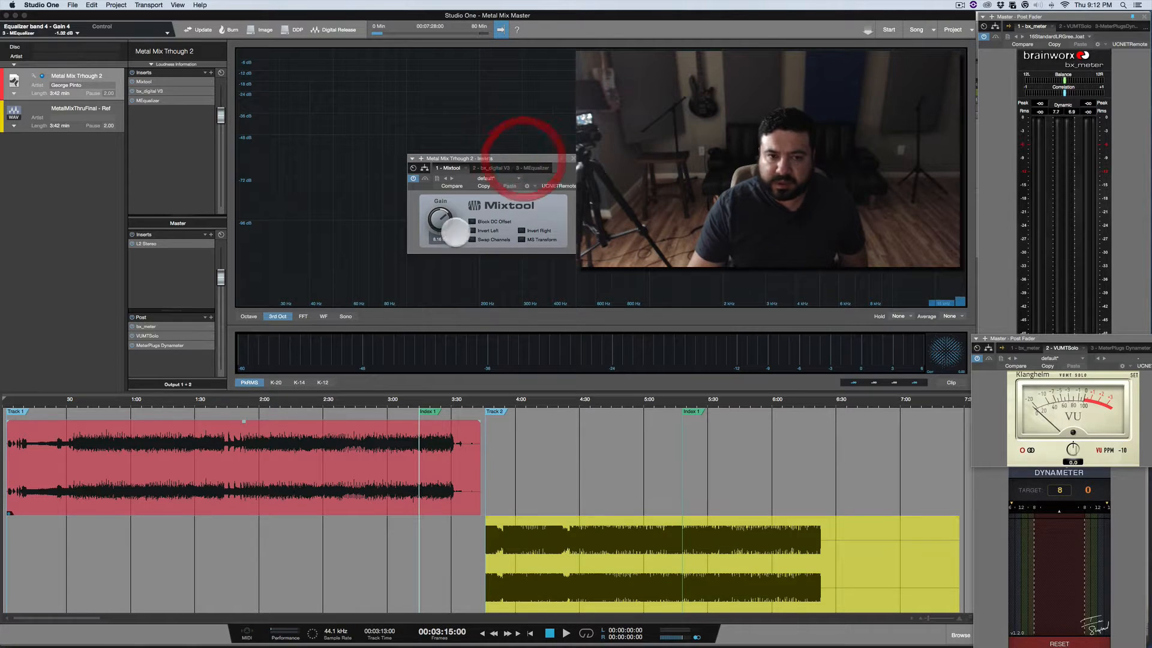
left_click(343, 474)
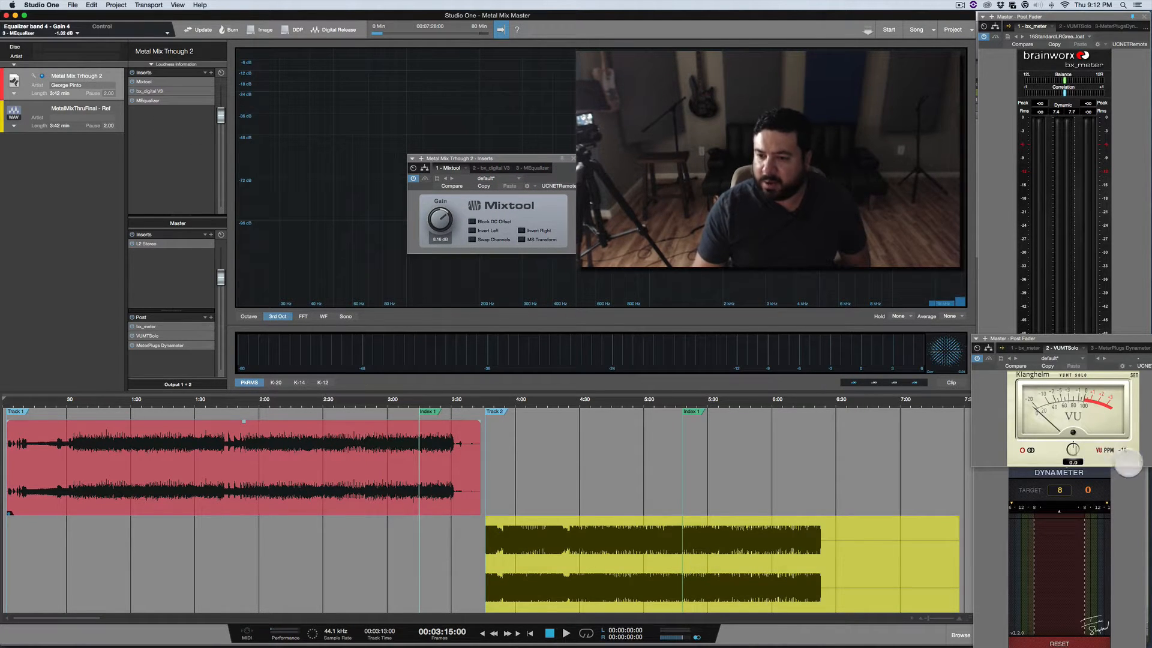
Compare the loudness of the mix and the reference by playing each from its Index 1 marker, closing the Mixtool window before stopping playback
key("space")
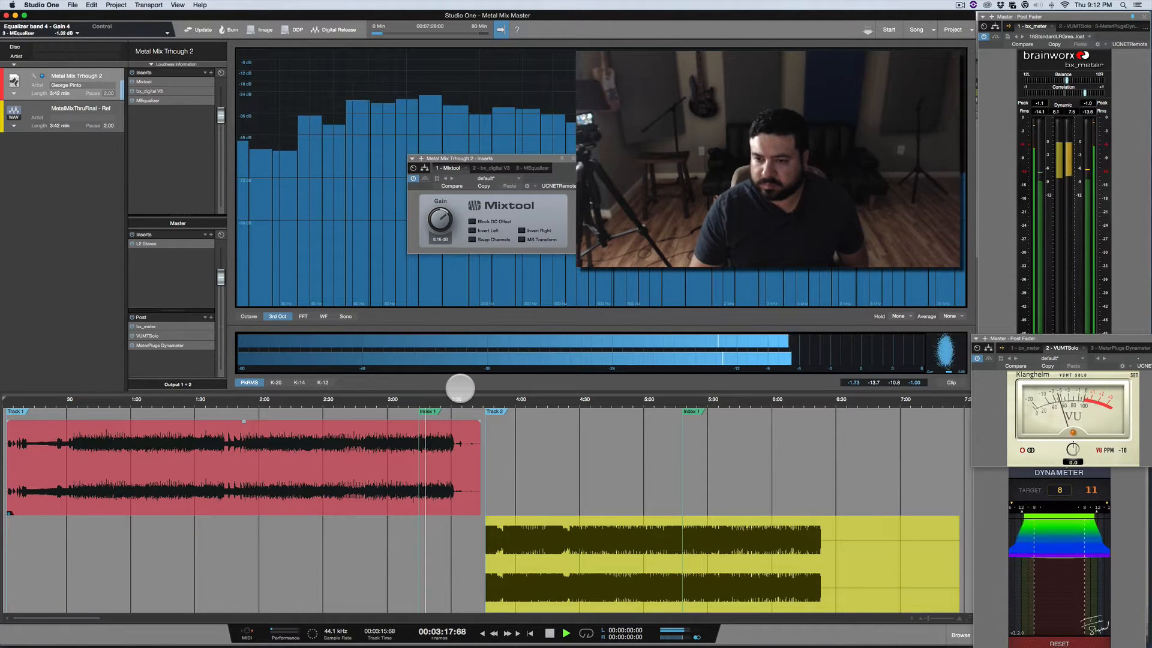
key("space")
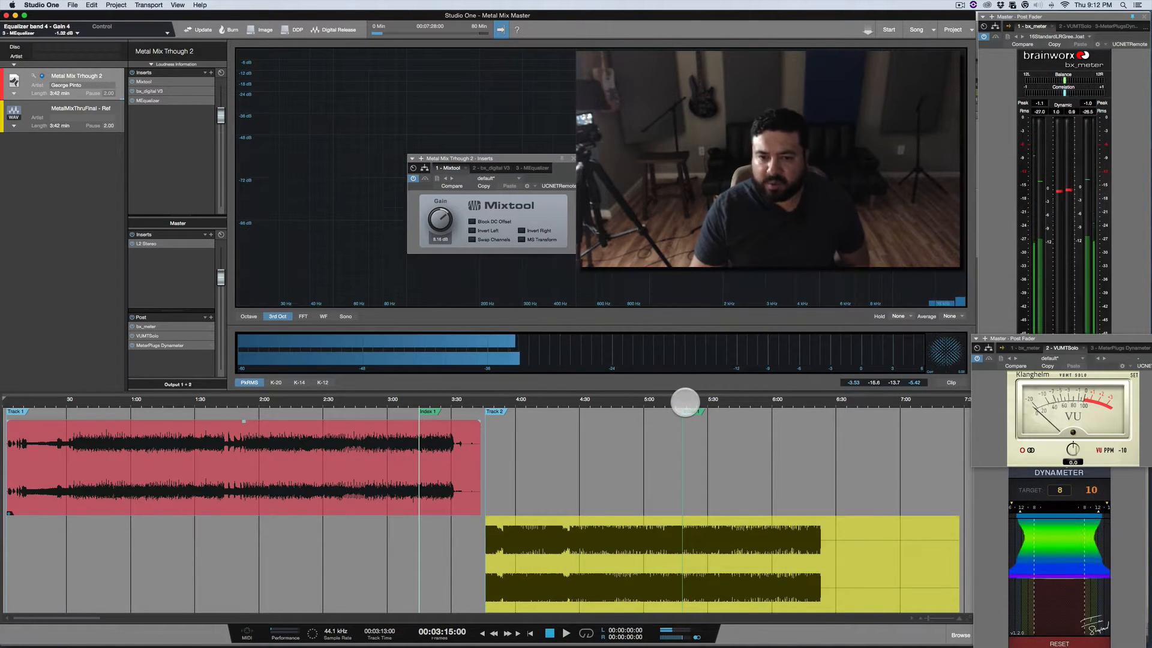
left_click(685, 402)
key("space")
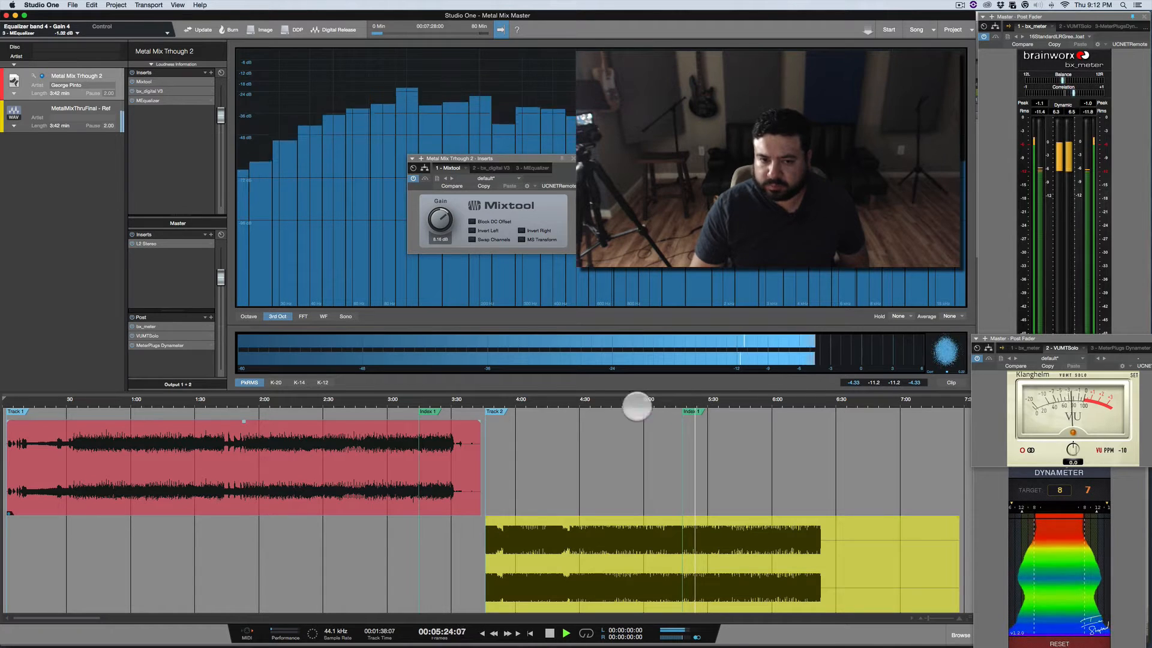
left_click(421, 399)
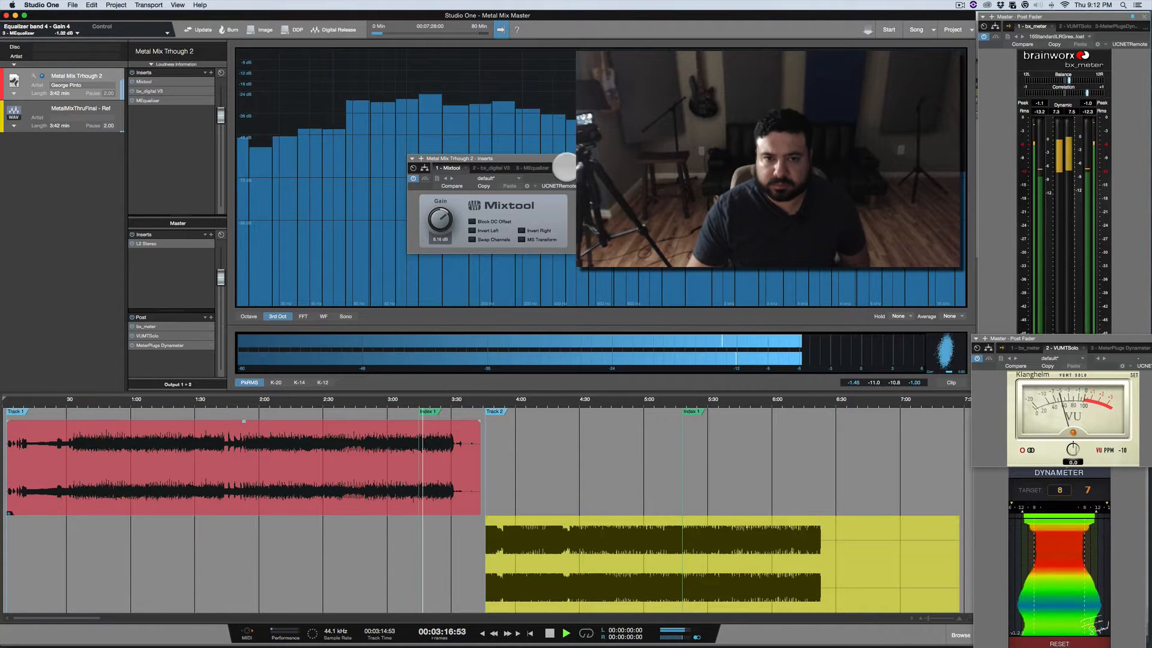
left_click(572, 158)
key("space")
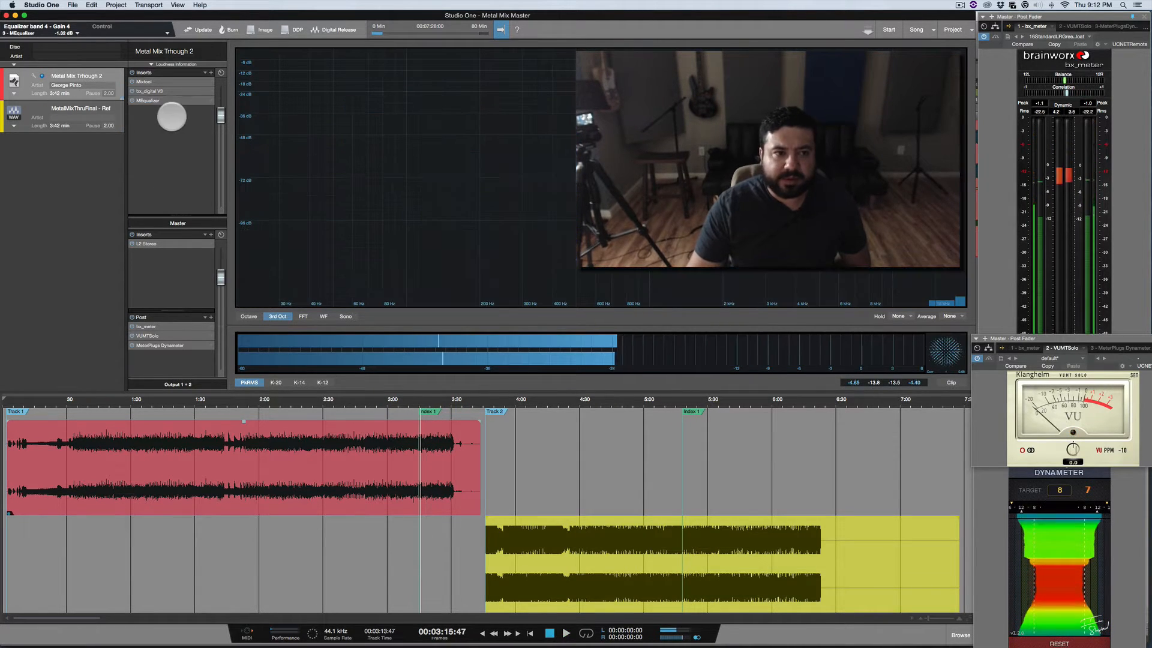
Copy the bx_digital V3 insert from Metal Mix Trhough 2 to the MetalMixThruFinal - Ref track
left_click(103, 109)
left_click(103, 78)
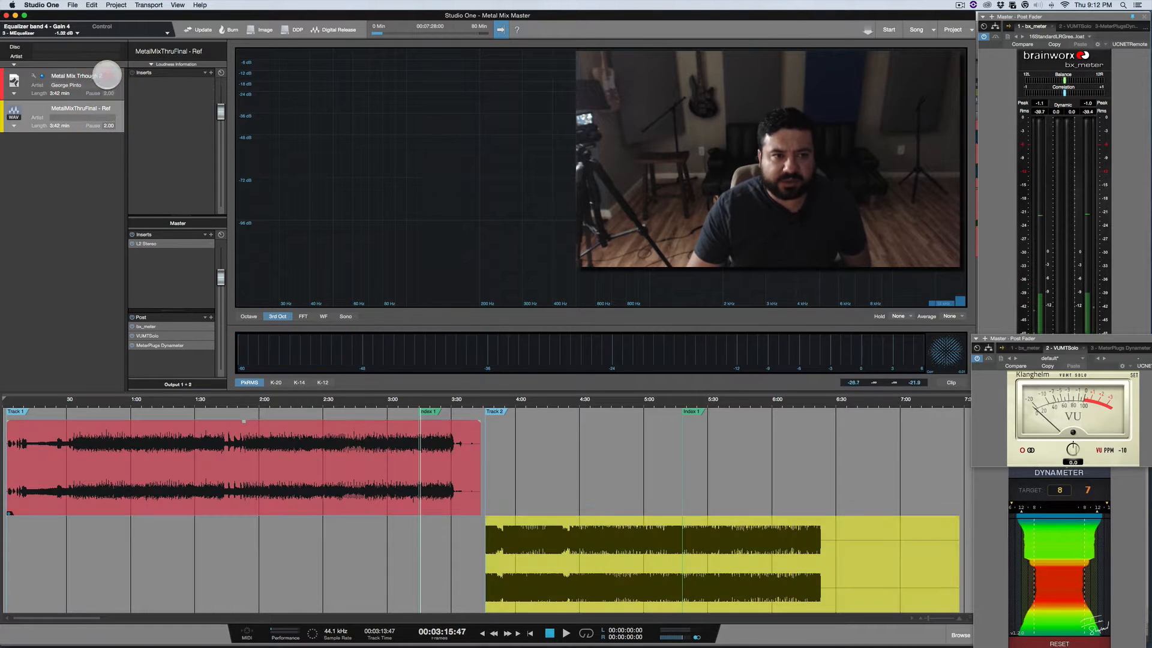
left_click(157, 92)
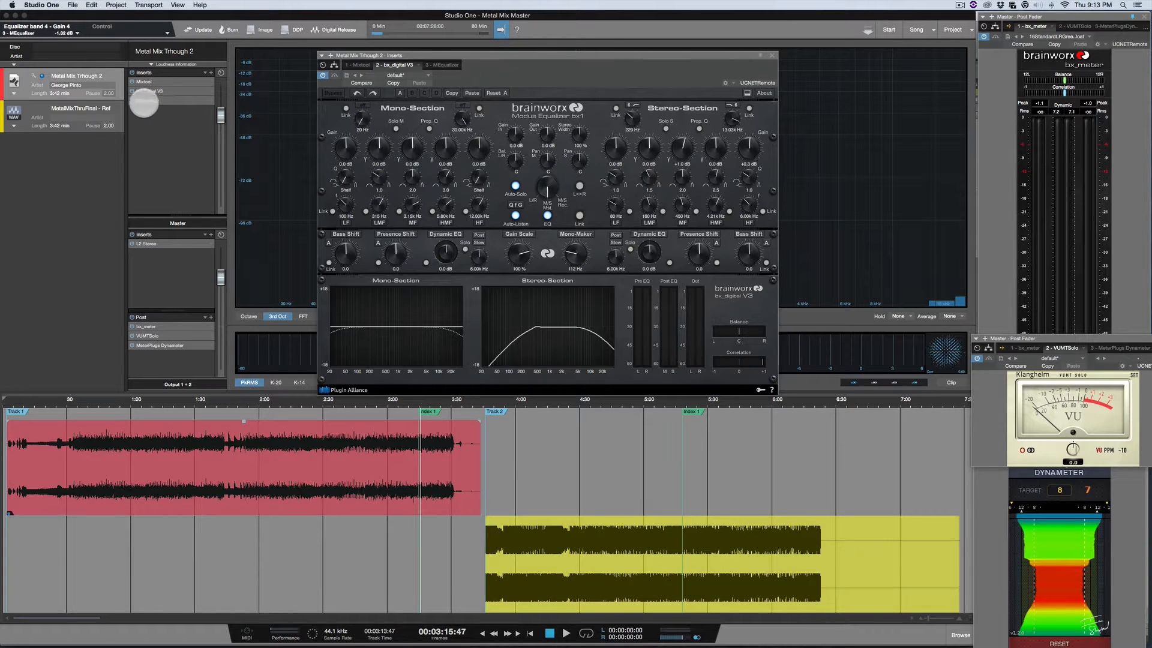
left_click(64, 108)
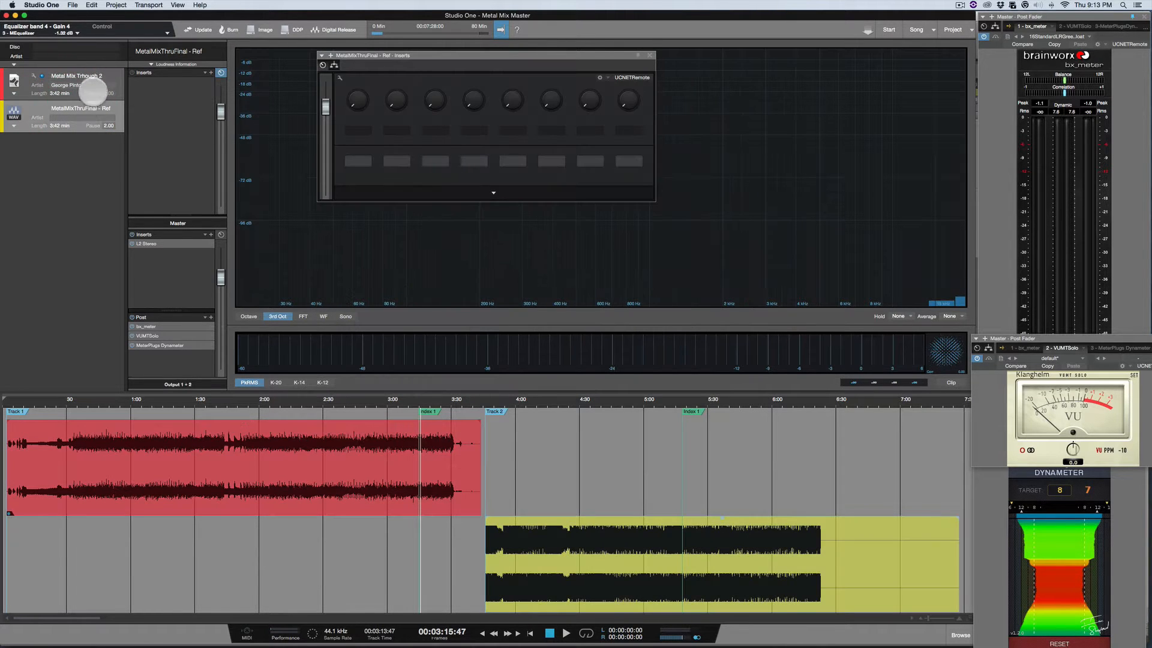
left_click(90, 76)
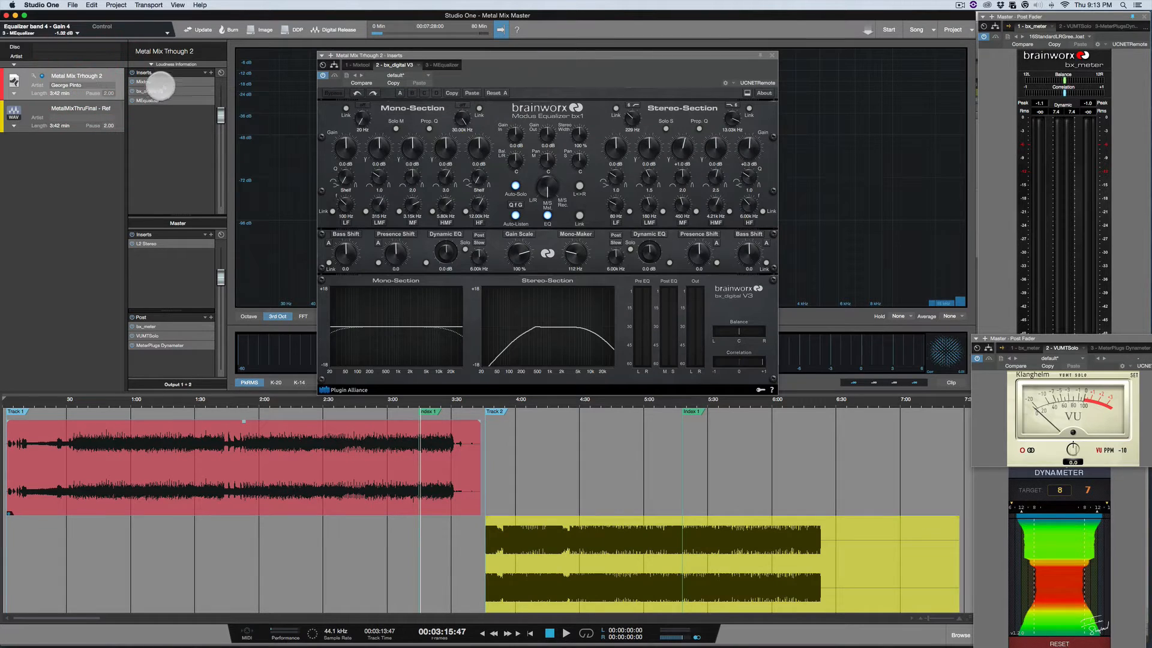
left_click_drag(156, 91, 84, 112)
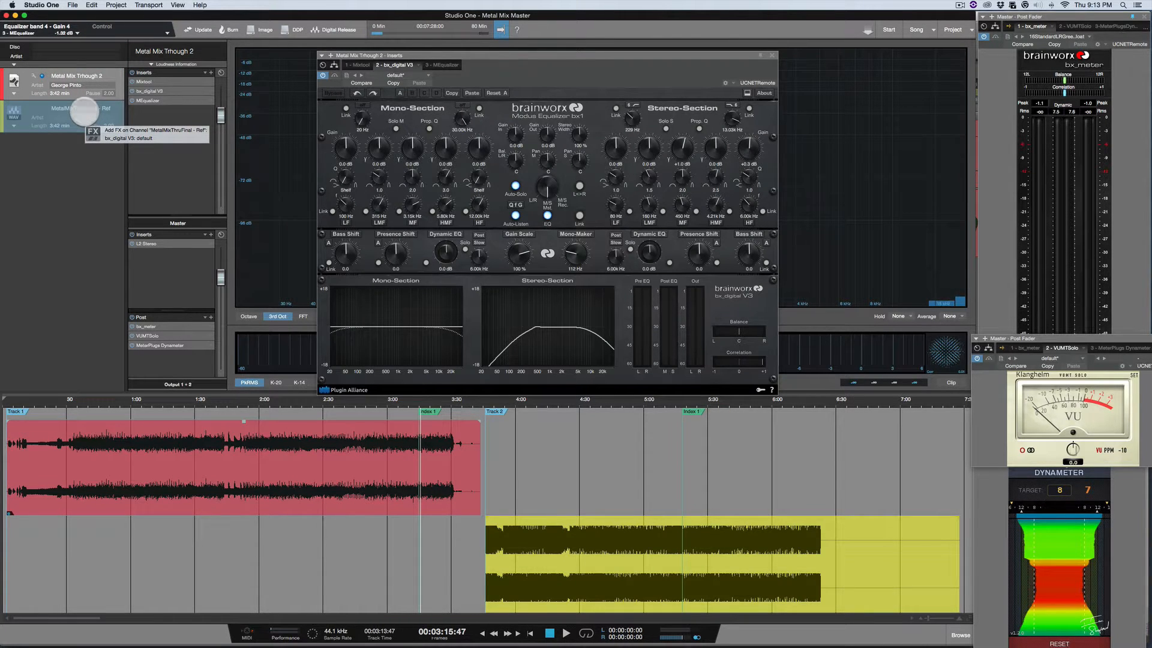
left_click_drag(84, 112, 84, 111)
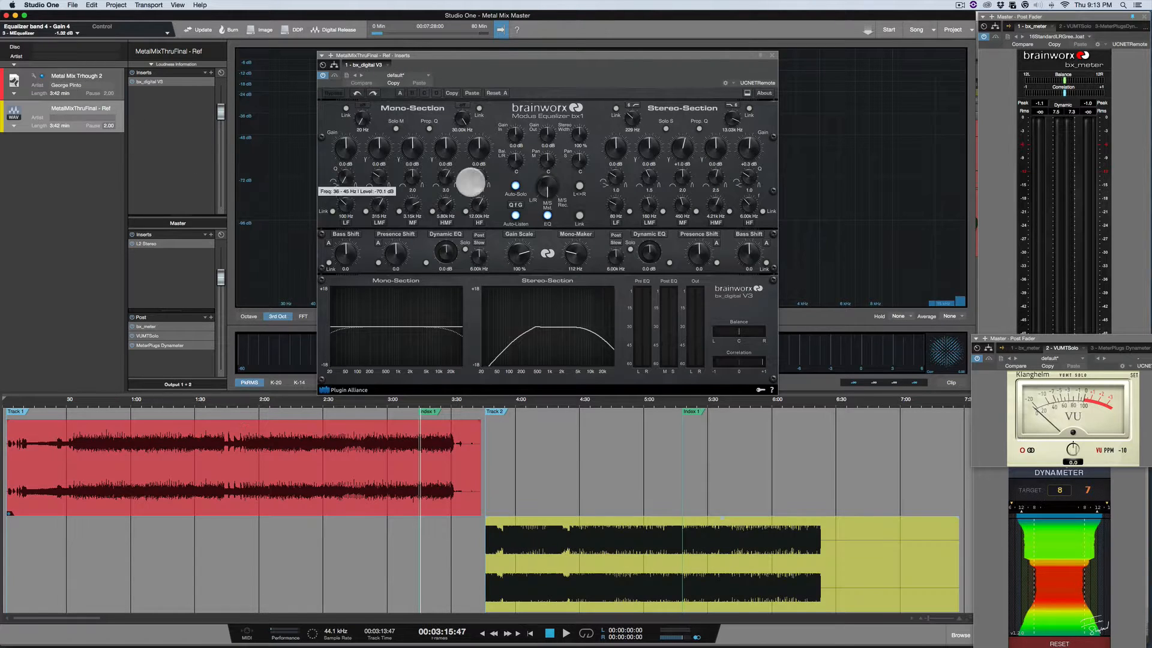
Solo the stereo section in the reference track's bx_digital V3 and audition its side signal around the Index 1 marker
left_click(666, 128)
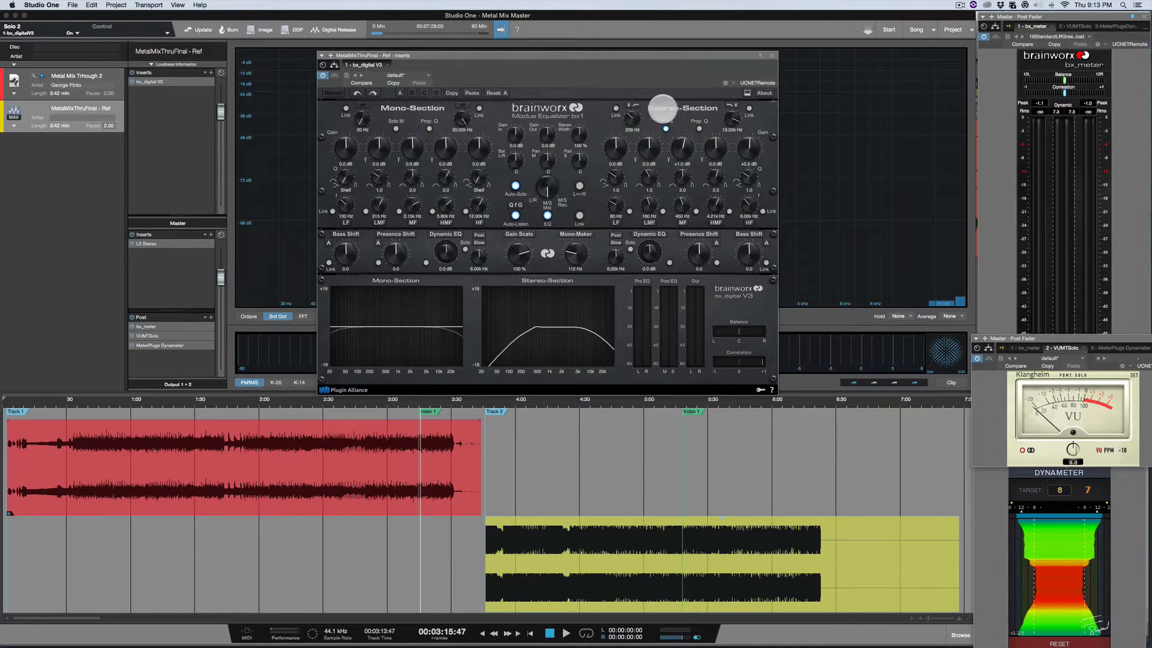
key("space")
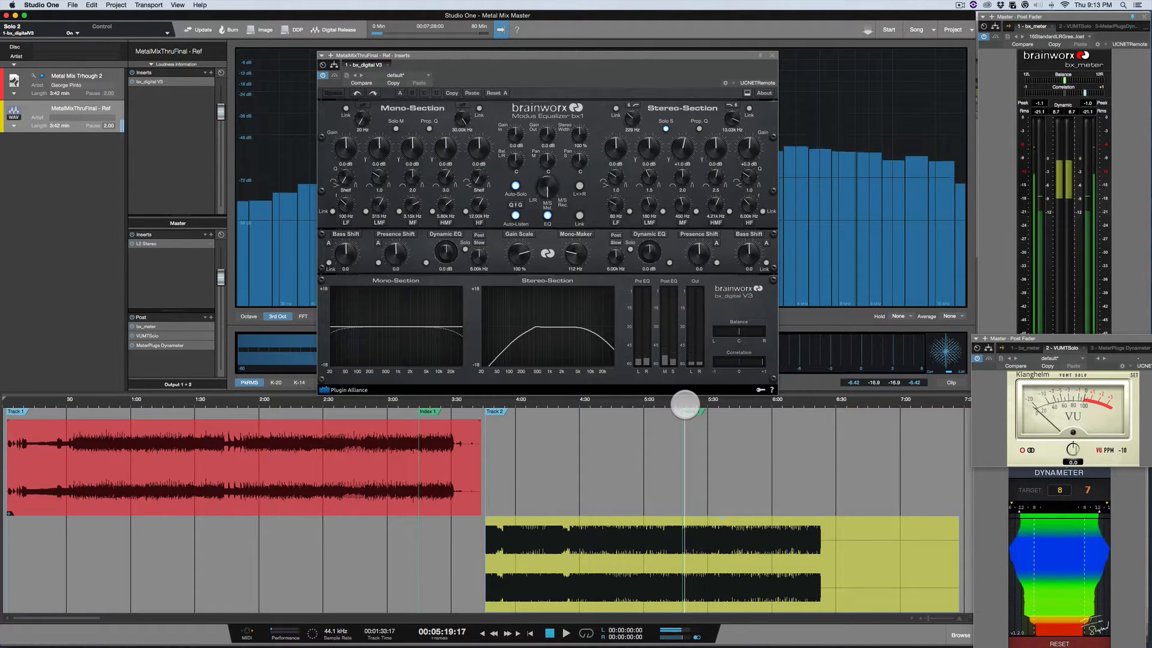
key("space")
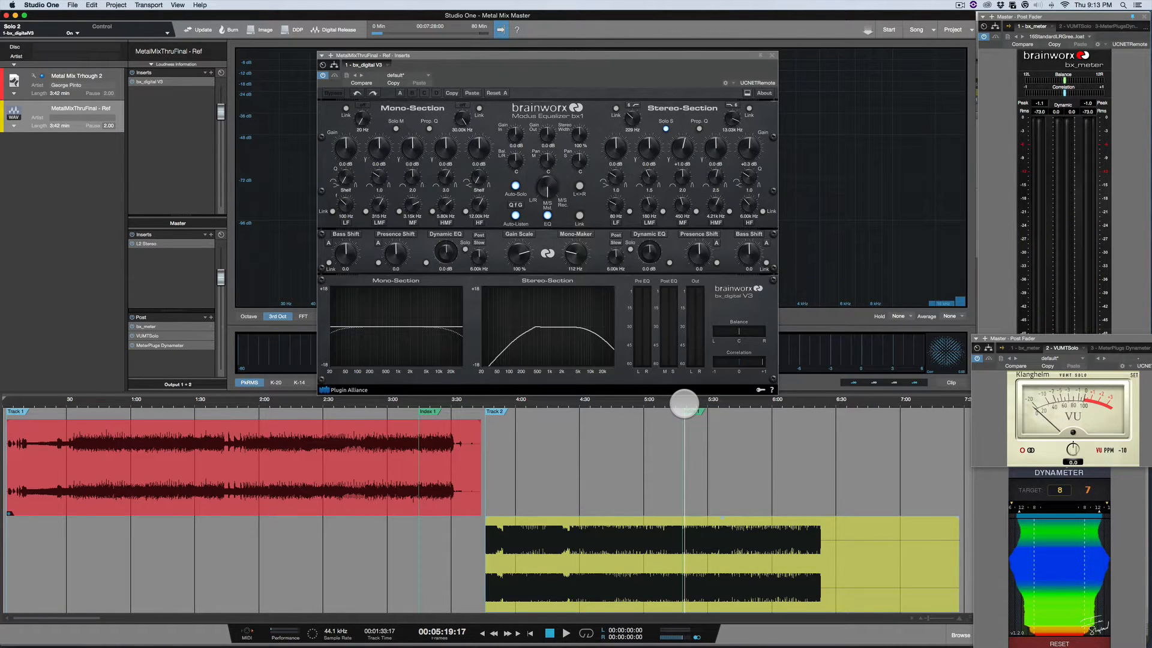
key("space")
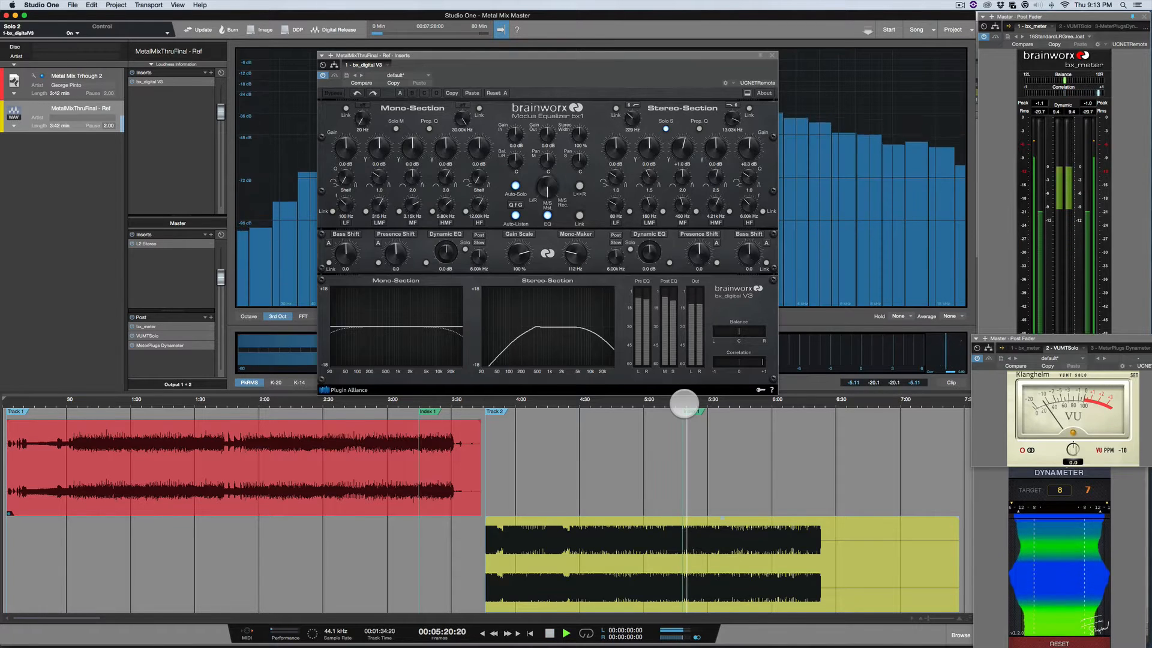
key("space")
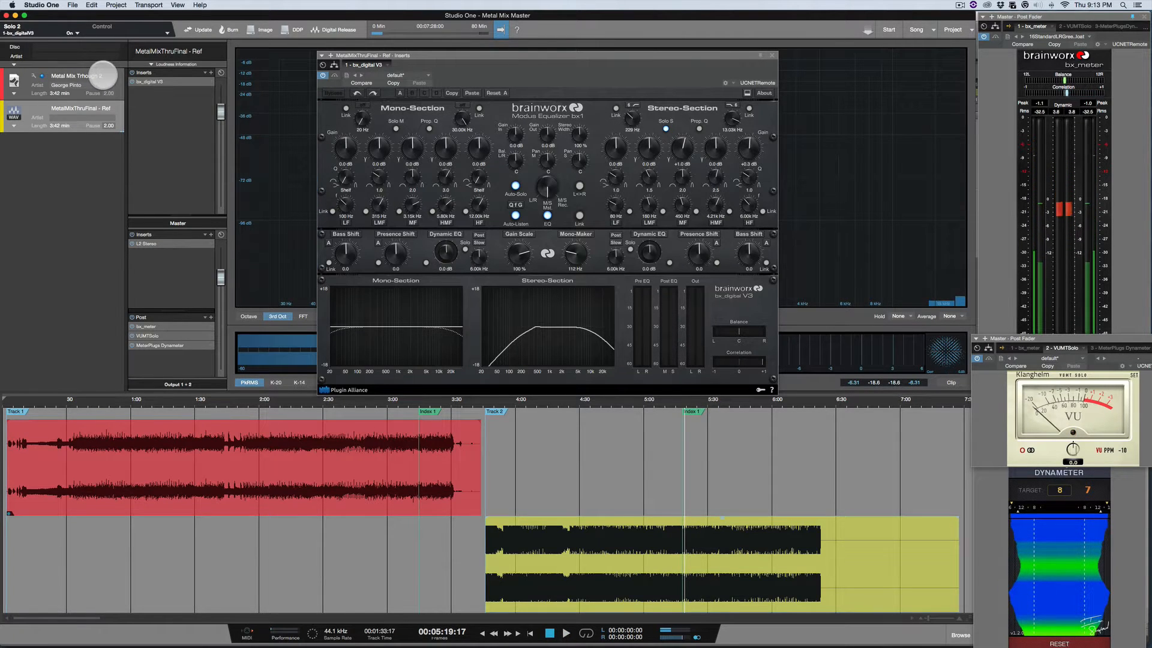
Solo the stereo section in Metal Mix Trhough 2's bx_digital V3 and audition the mix's side signal from its Index 1 marker
left_click(103, 75)
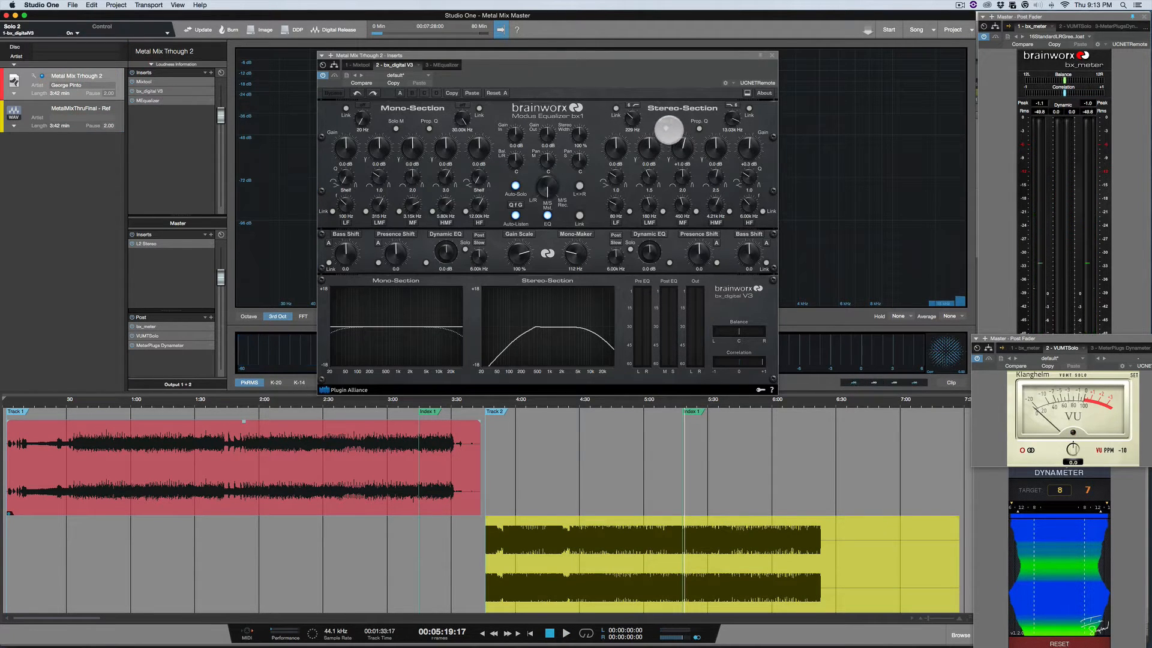
left_click(666, 129)
left_click(418, 406)
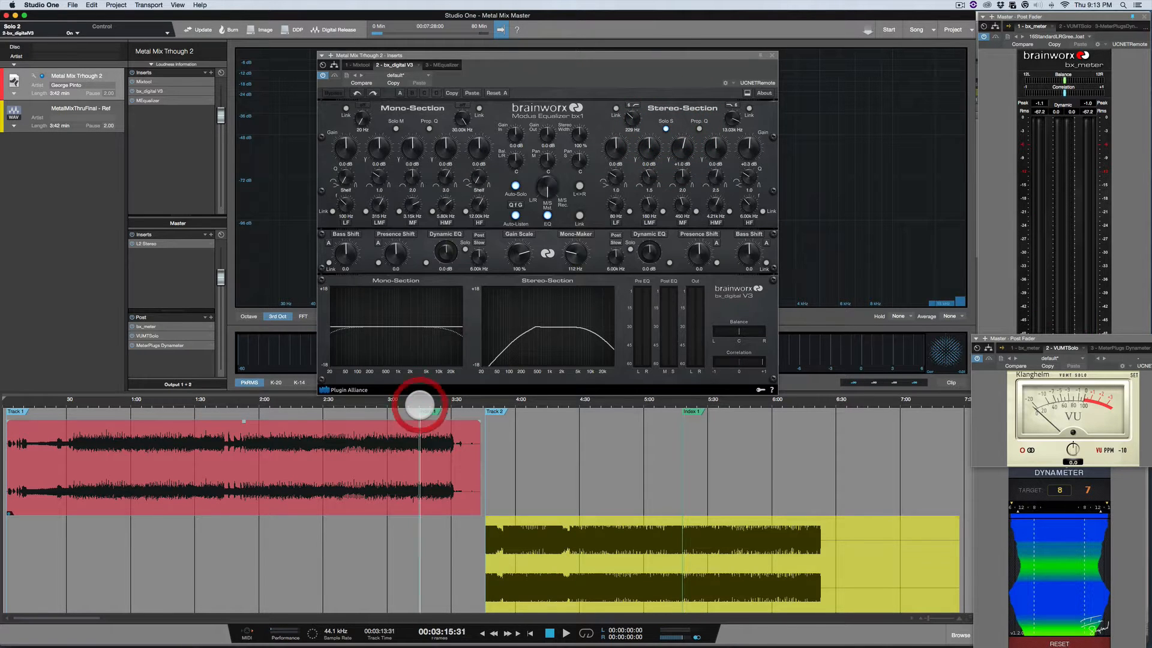
key("space")
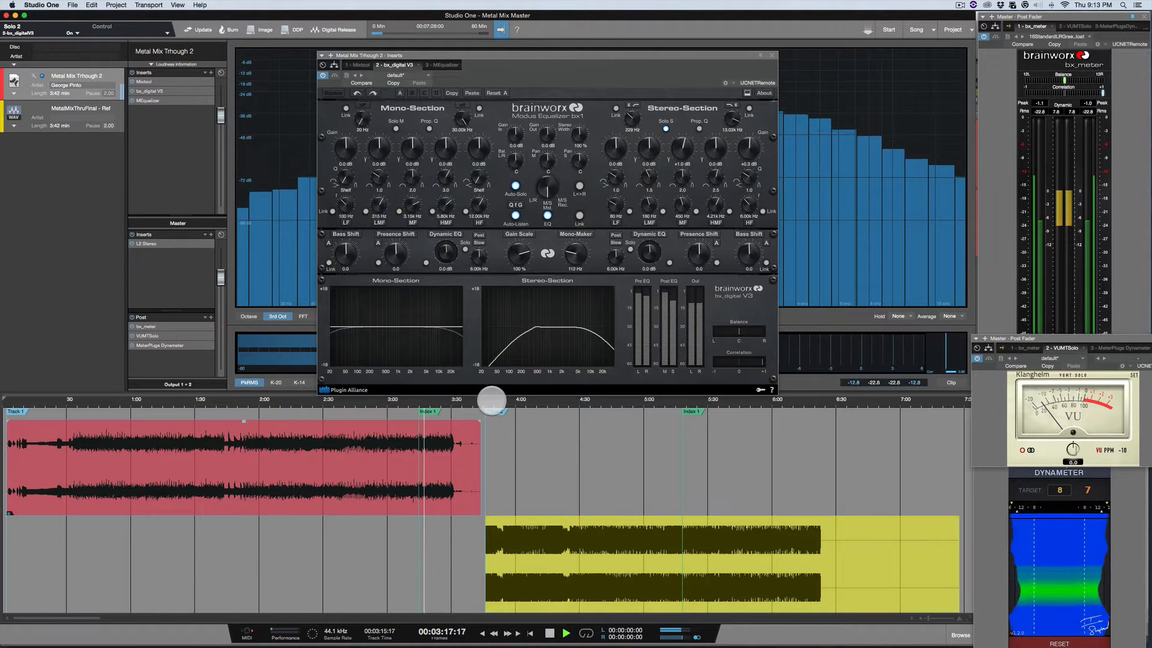
key("space")
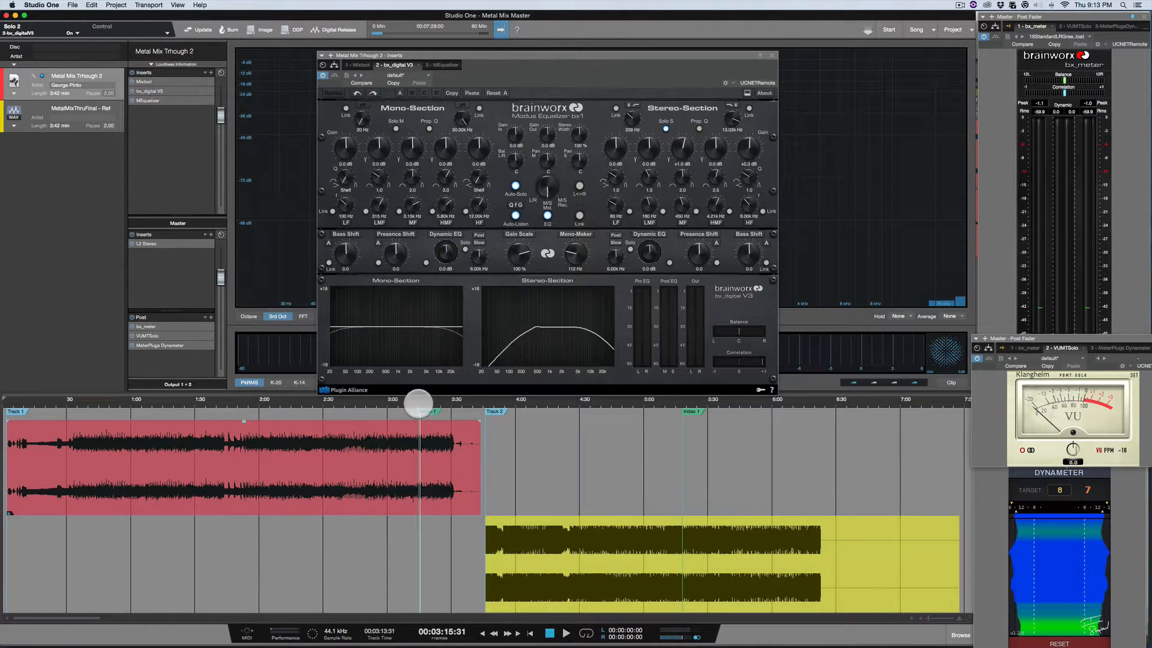
key("space")
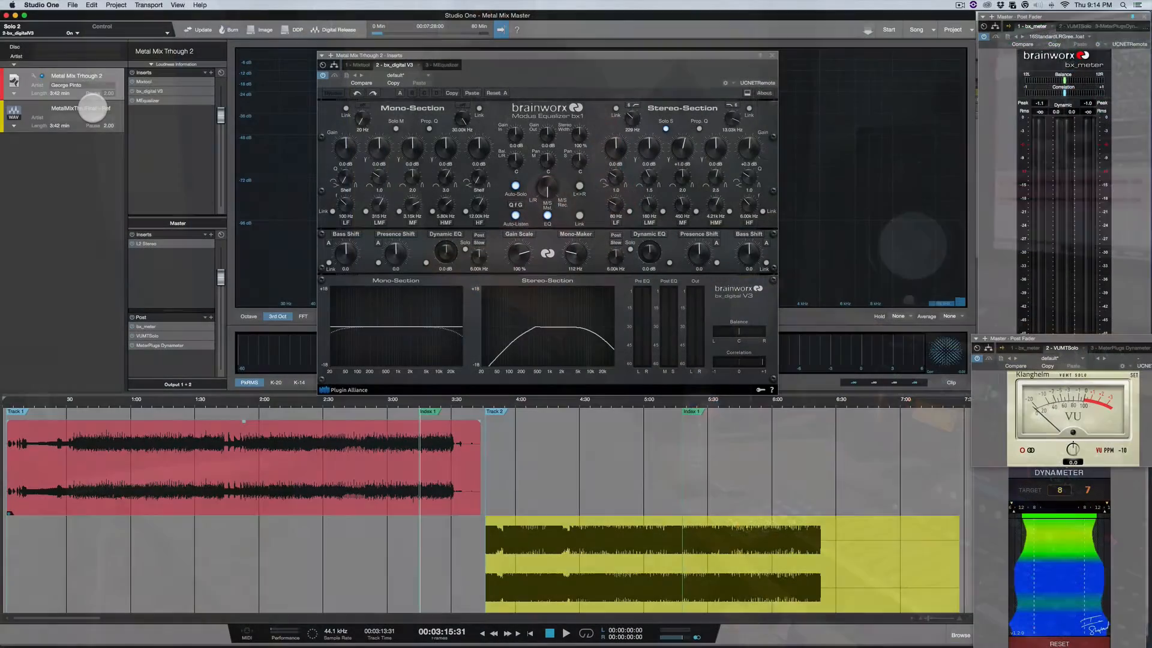
Open MEqualizer on the Metal Mix Trhough 2 track, then reposition its window and make it slightly shorter
left_click(99, 78)
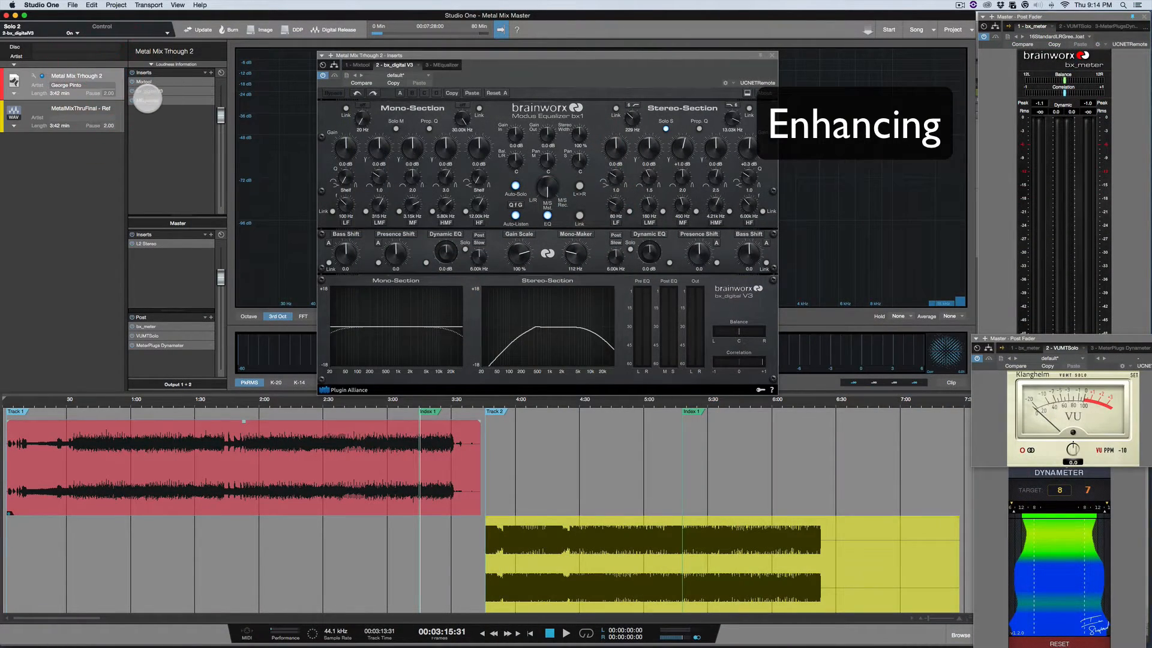
left_click(147, 99)
mouse_move(546, 62)
left_mouse_down()
mouse_move(510, 48)
mouse_move(457, 51)
left_mouse_up()
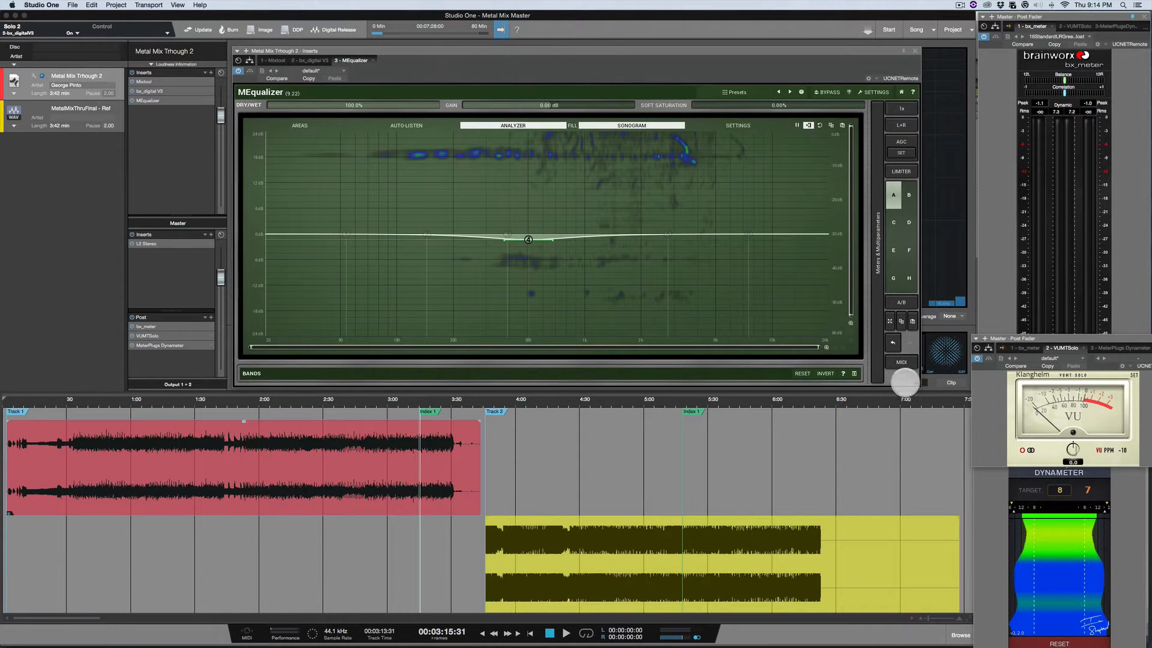
mouse_move(915, 382)
left_mouse_down()
mouse_move(900, 244)
mouse_move(876, 205)
mouse_move(915, 291)
mouse_move(918, 373)
left_mouse_up()
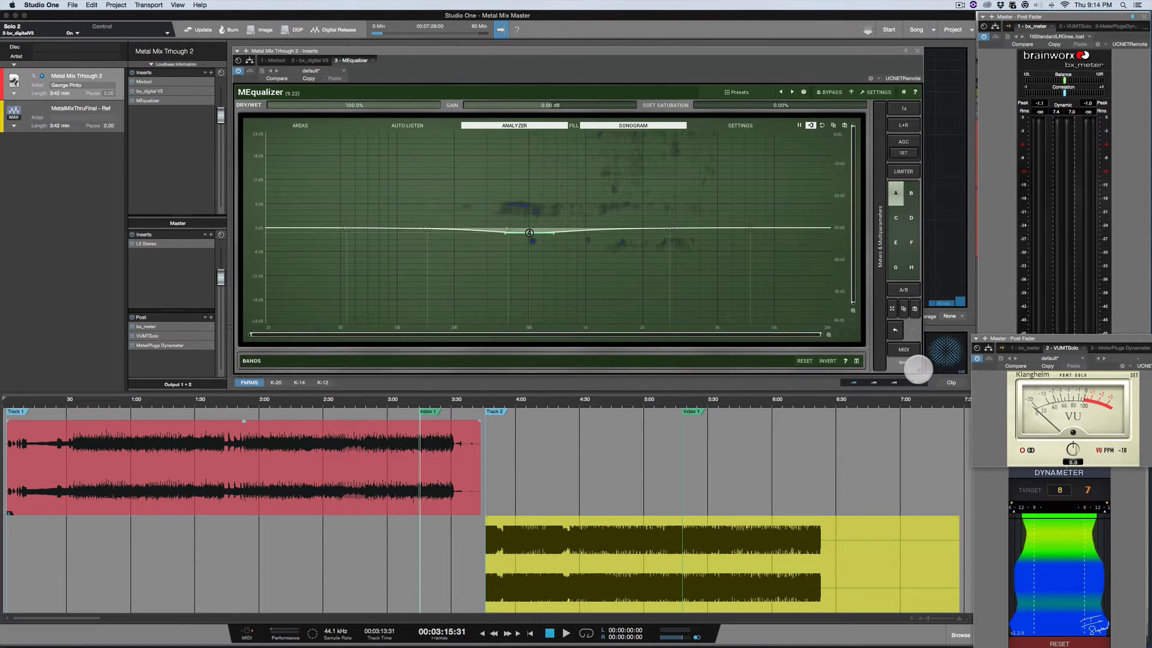
Copy the MEqualizer insert from Metal Mix Trhough 2 to the MetalMixThruFinal - Ref track and show both tracks' equalizers for comparison
left_click(54, 108)
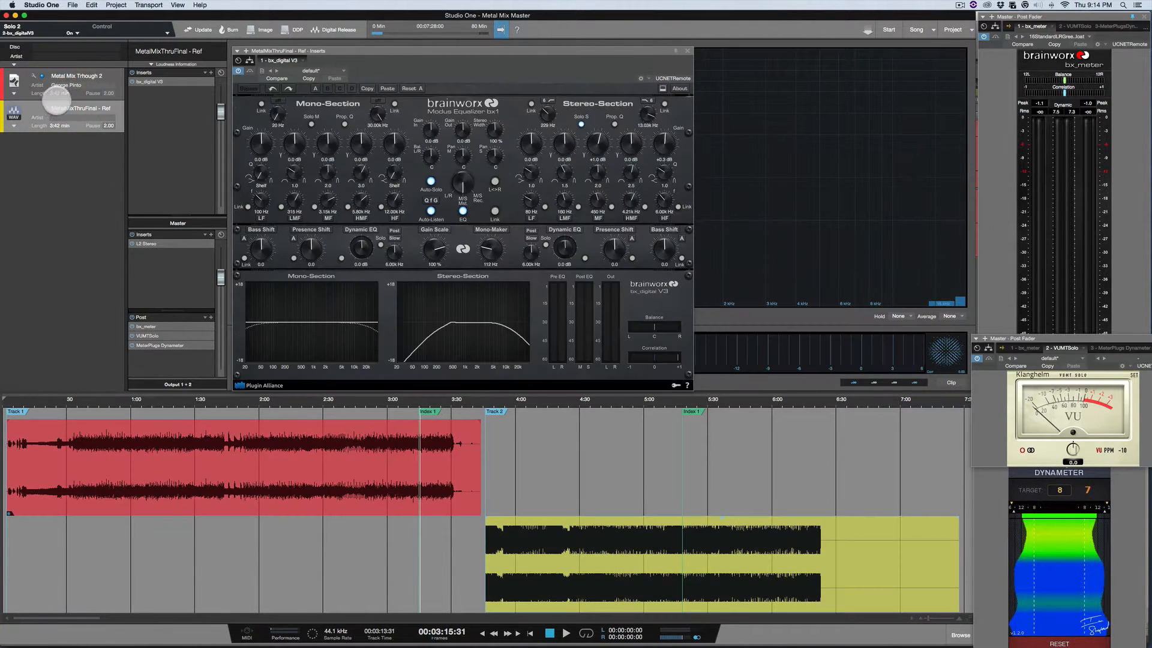
left_click(91, 73)
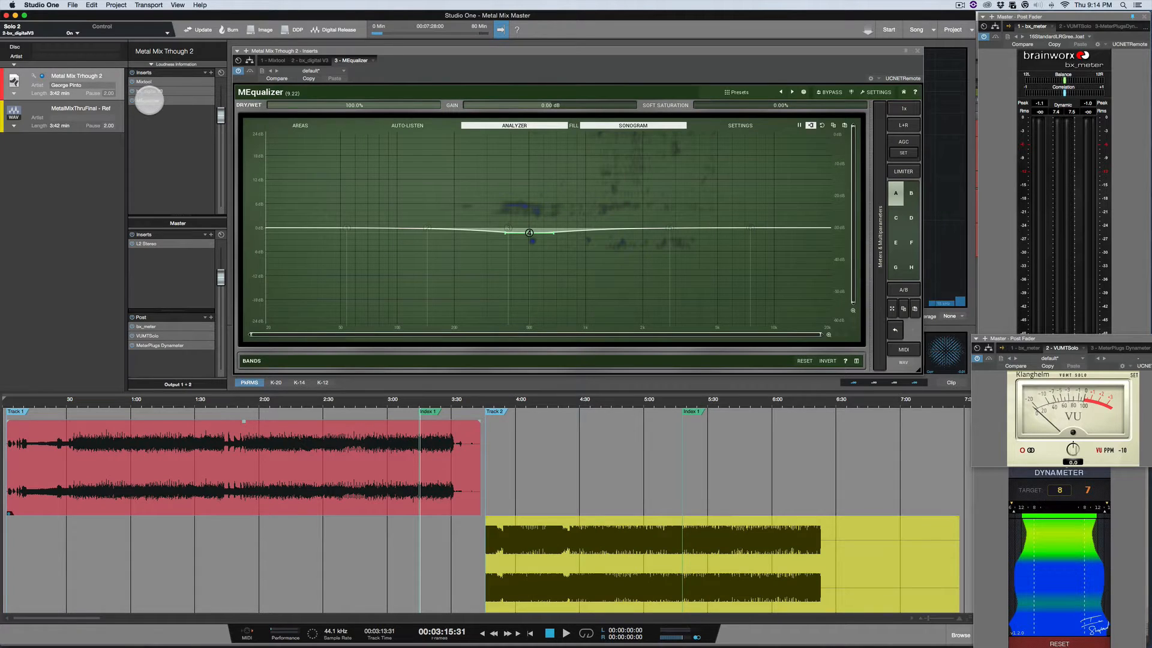
left_click(78, 109)
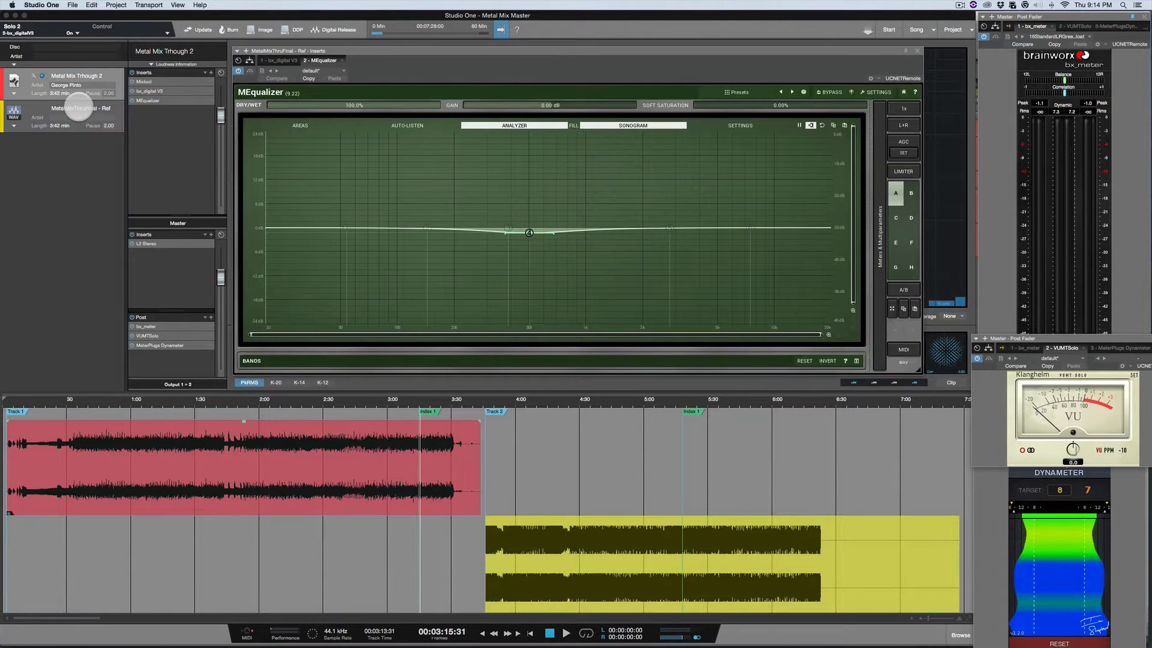
left_click(96, 74)
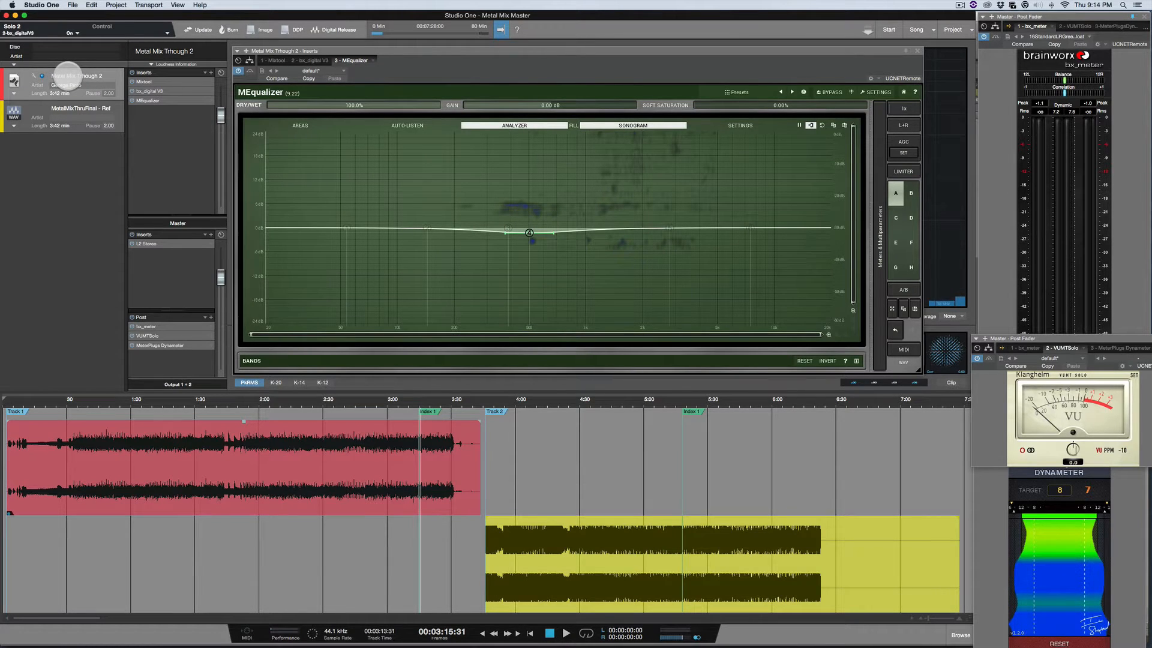
left_click(63, 112)
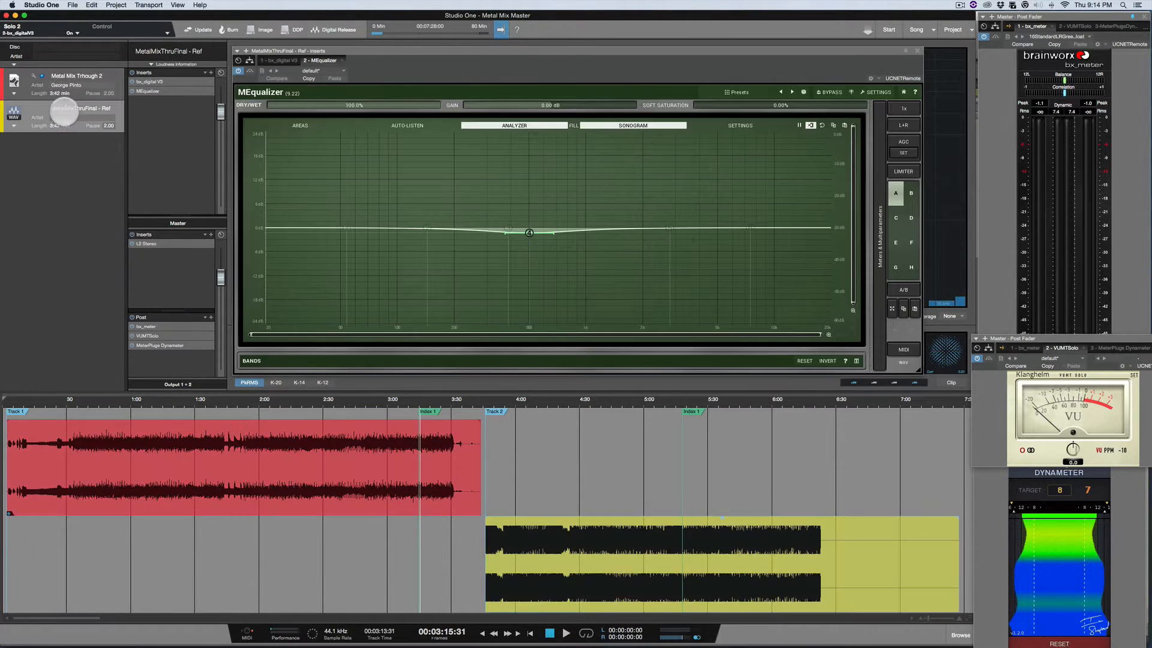
Switch between the Metal Mix Trhough 2 and MetalMixThruFinal - Ref tracks to compare their MEqualizer displays, ending on Metal Mix Trhough 2
left_click(86, 79)
left_click(85, 110)
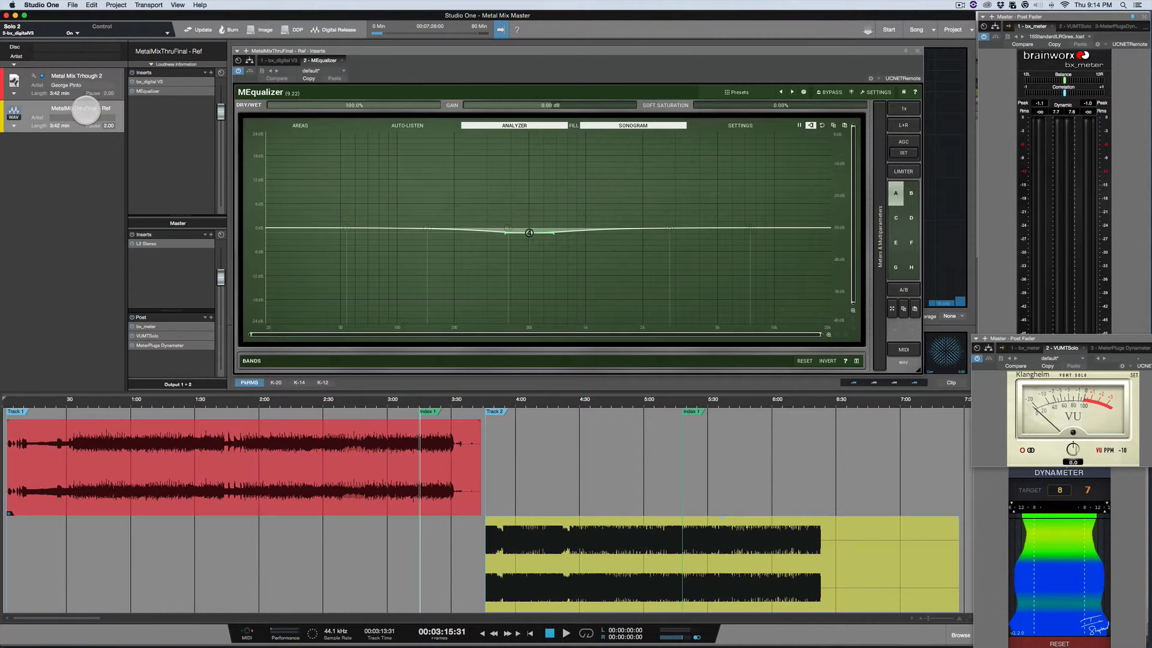
left_click(88, 76)
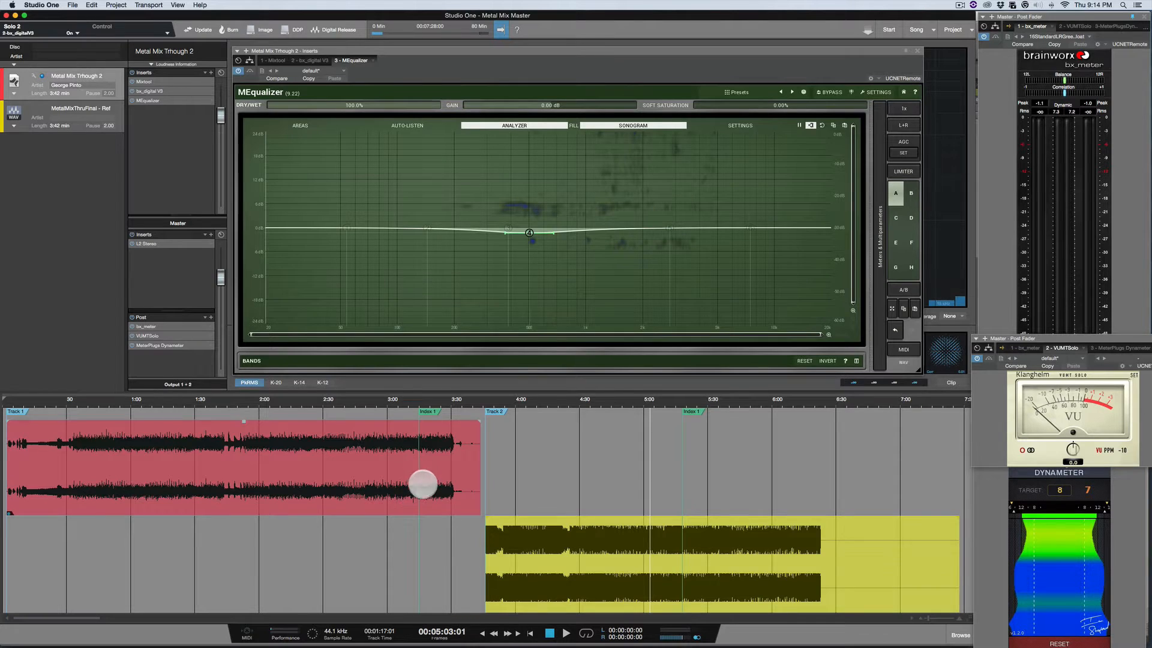
left_click(543, 543)
left_click(444, 488)
left_click(609, 564)
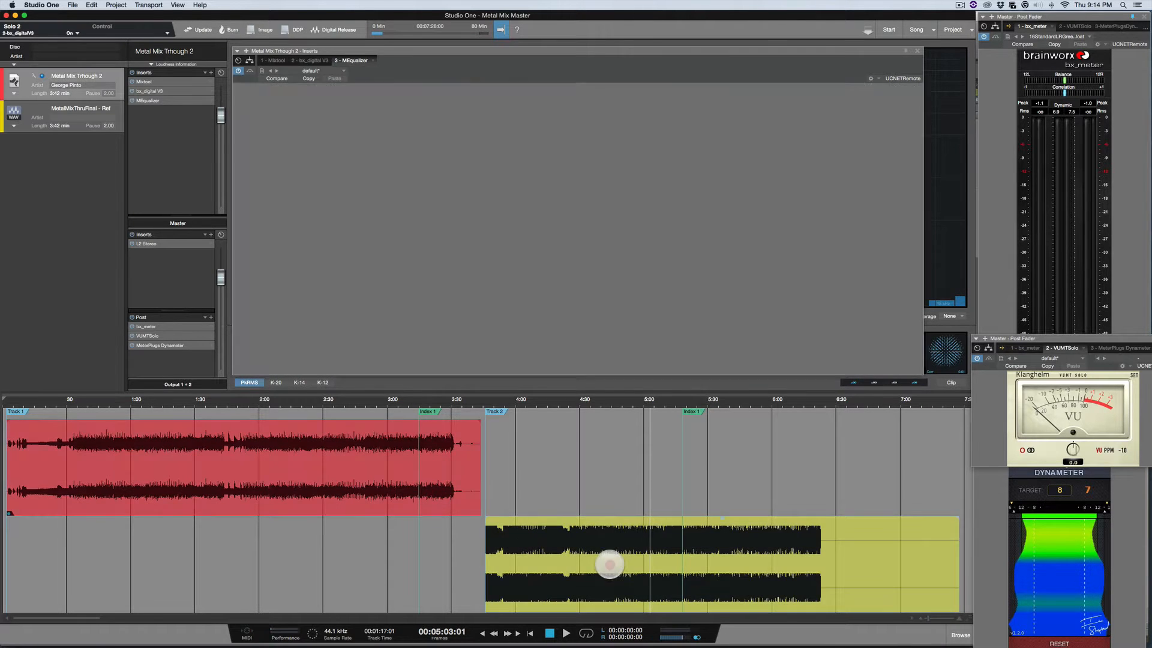
left_click(78, 77)
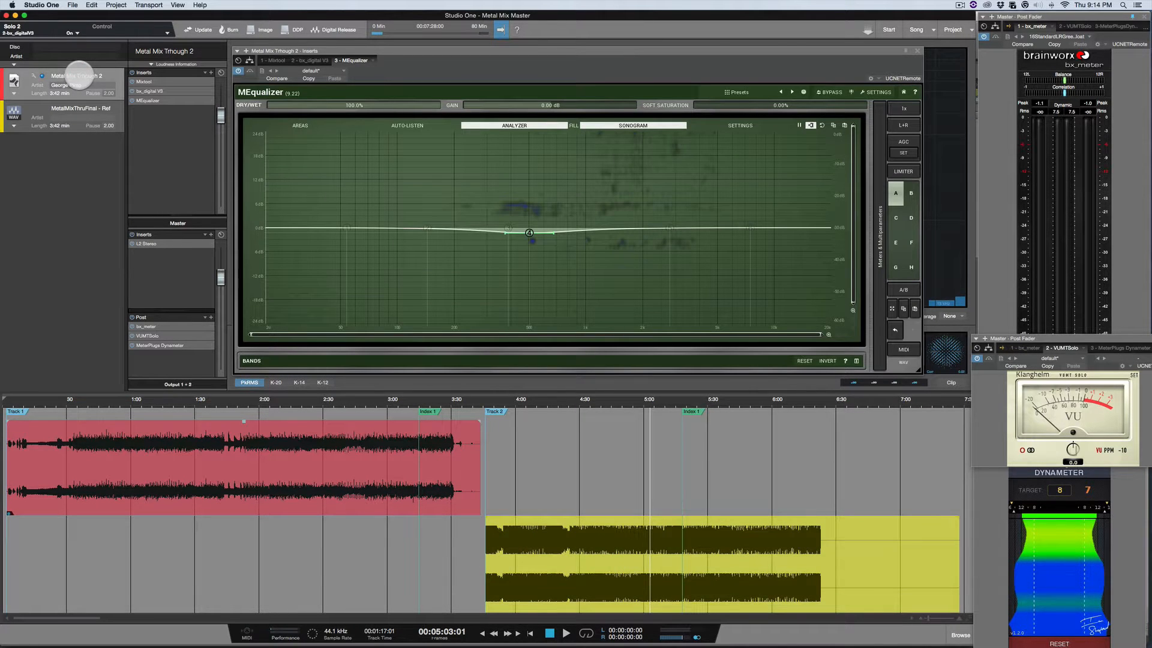
Play Metal Mix Trhough 2 from its Index 1 marker and disable band 4 in its MEqualizer
left_click(419, 401)
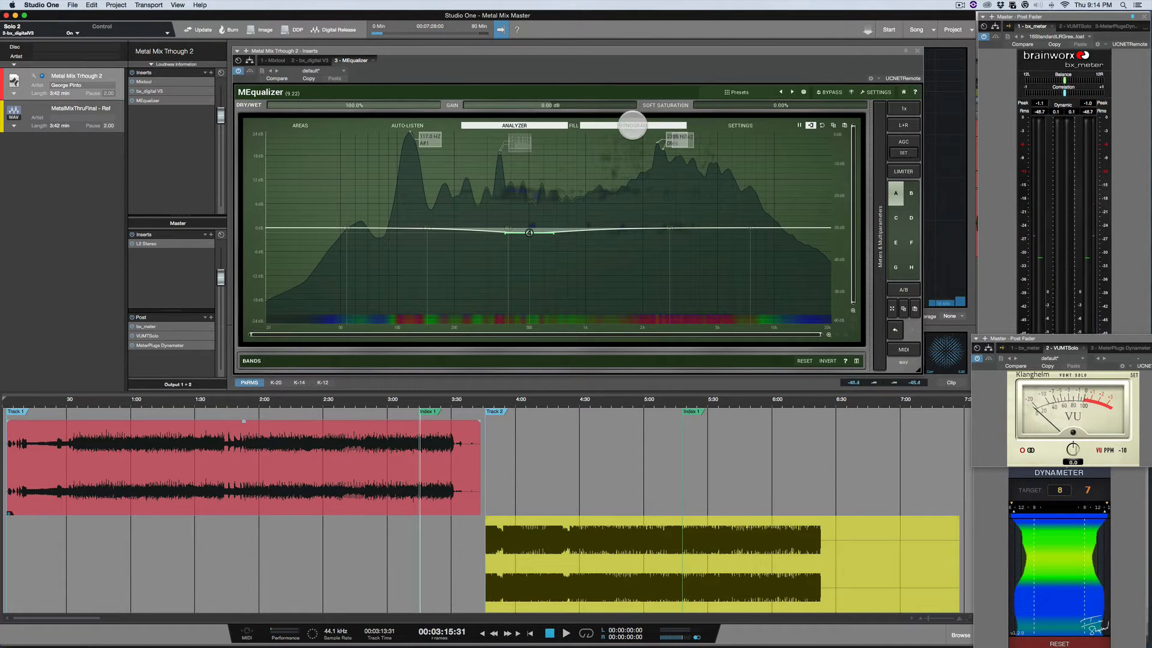
key("space")
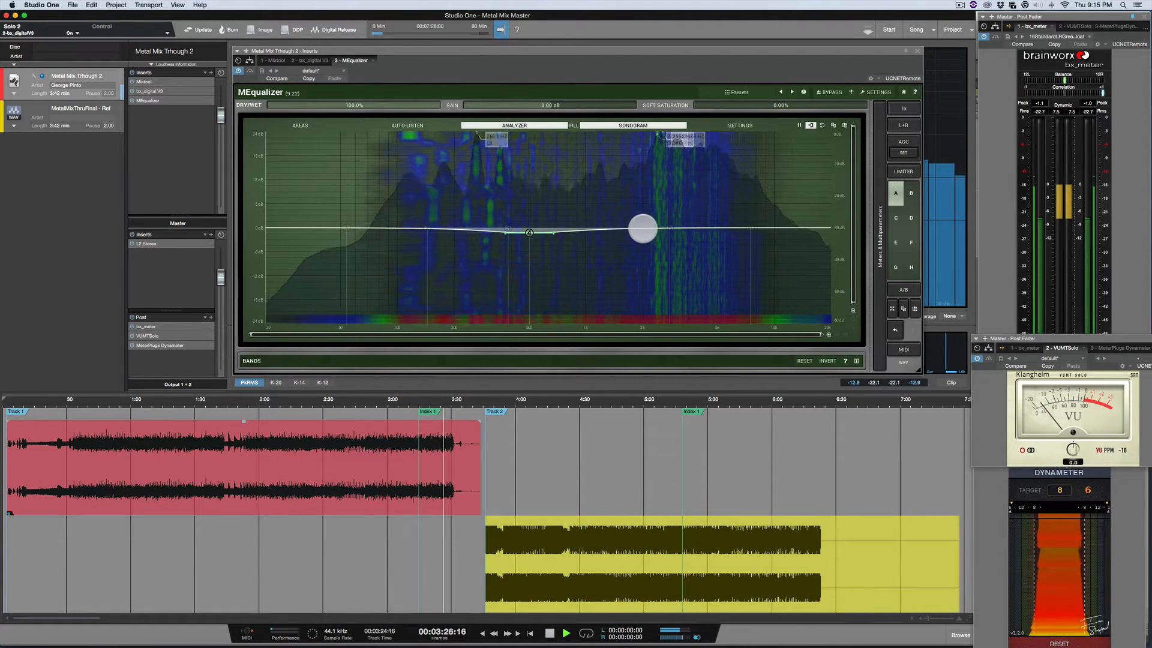
double_click(528, 233)
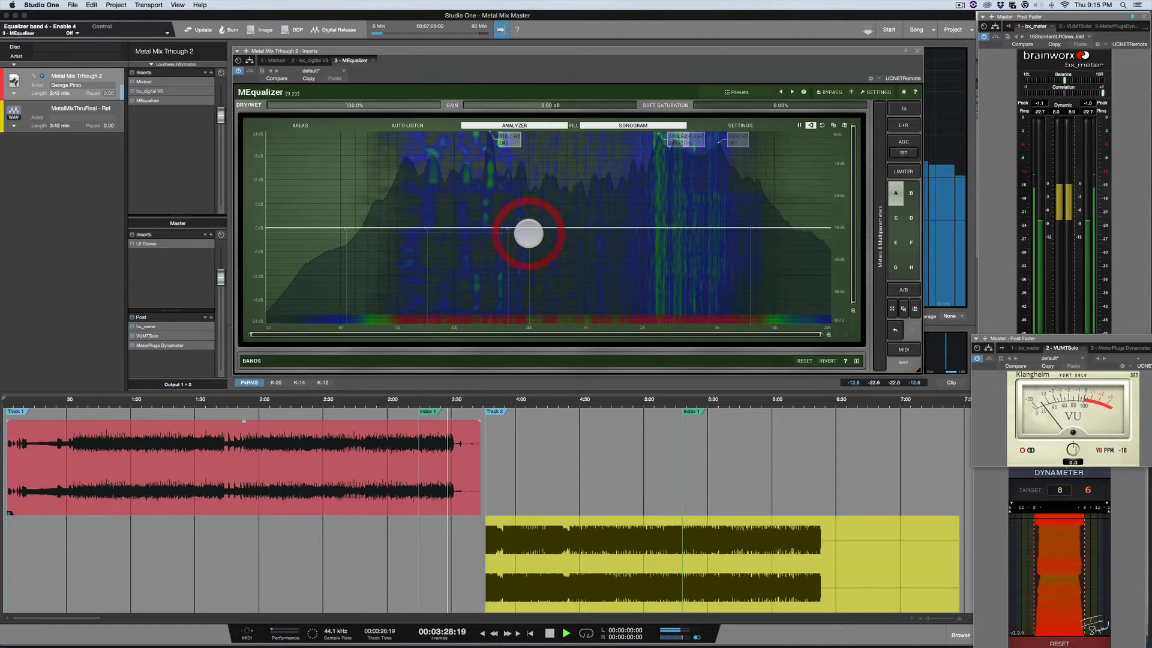
key("space")
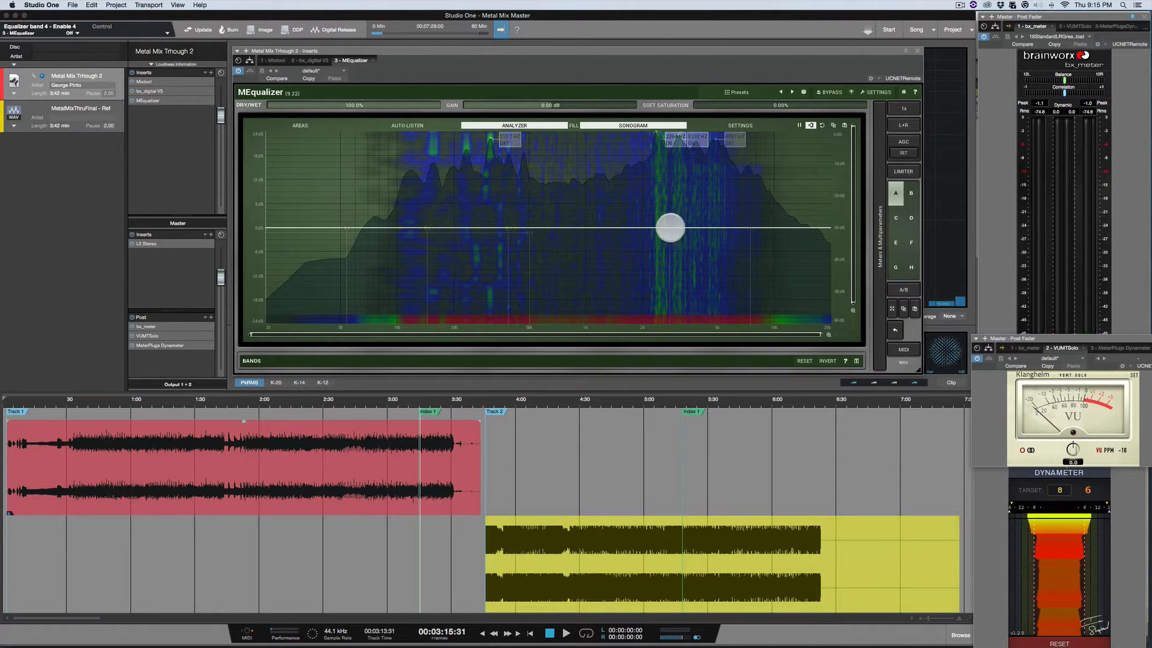
key("space")
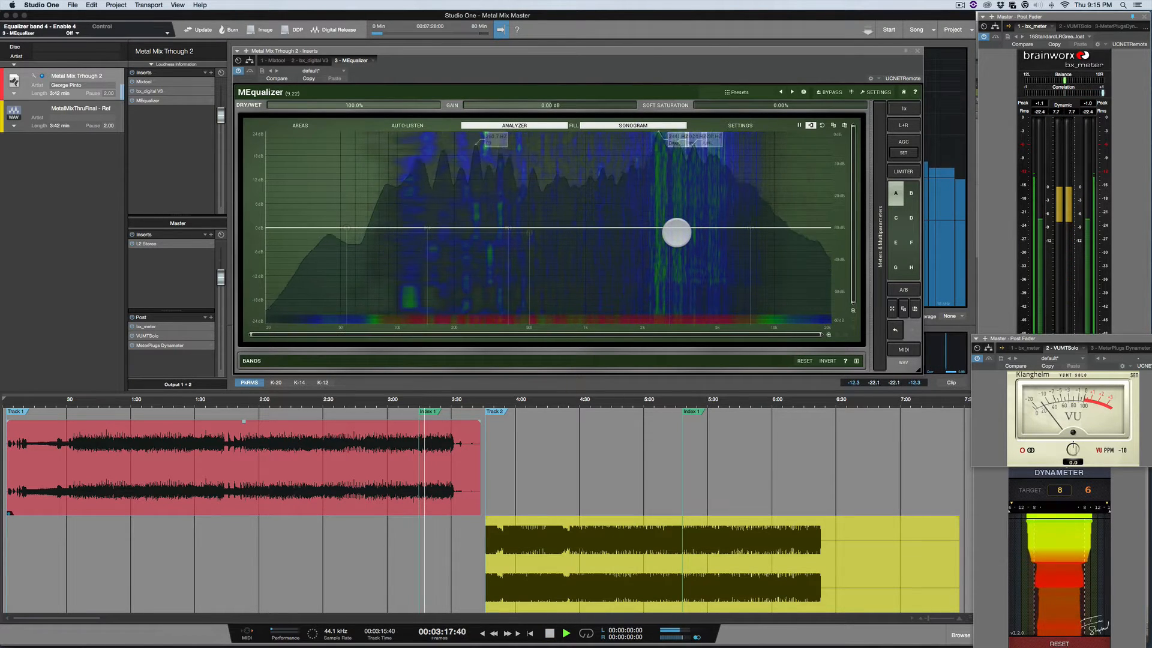
key("space")
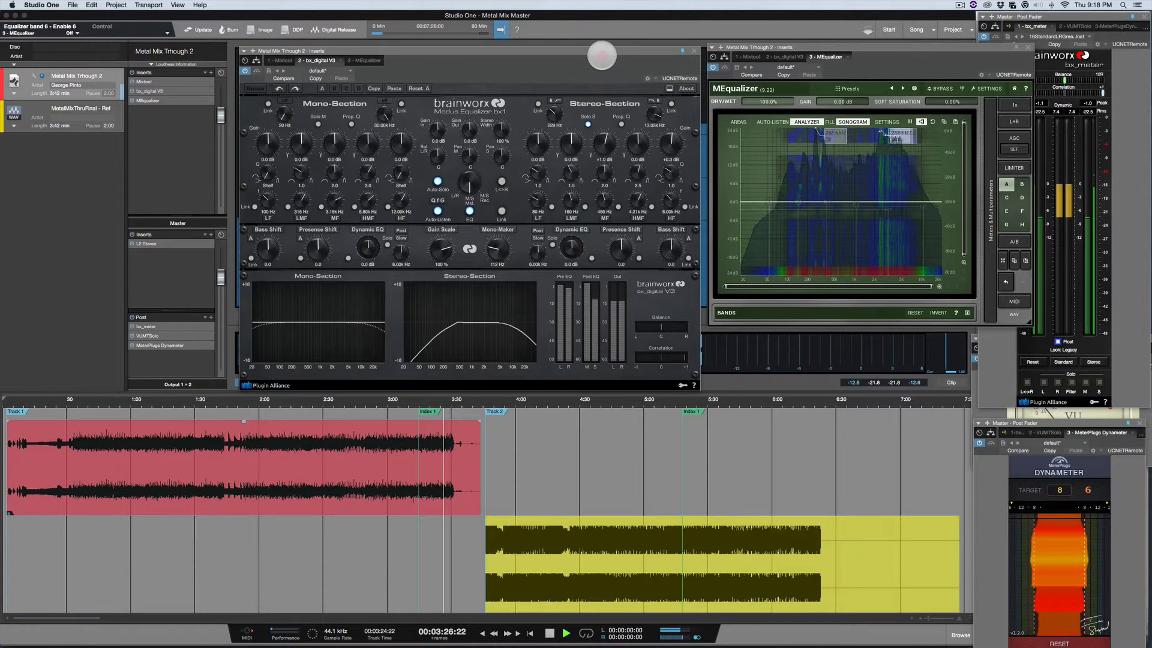
Reposition the bx_digital V3 window and enlarge the MEqualizer window so both sit side by side
left_click_drag(602, 55, 563, 49)
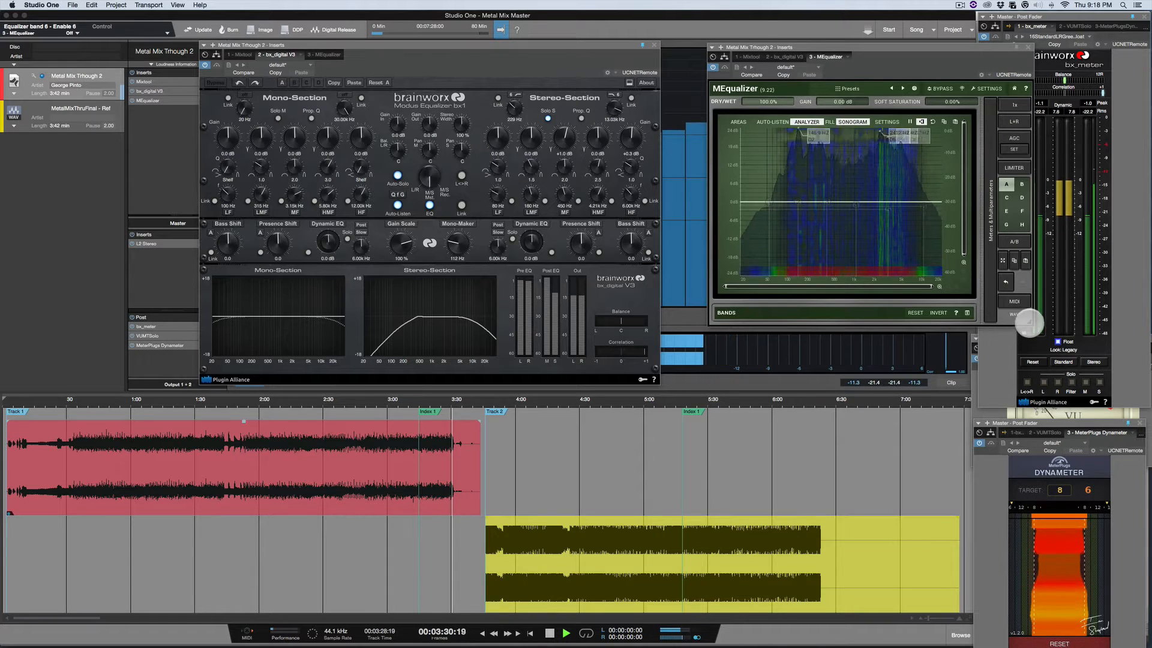
left_click_drag(1029, 323, 1098, 334)
left_click_drag(976, 45, 917, 45)
Audition the mix's soloed side signal from Index 1 while examining its spectrum in MEqualizer
key("space")
key("space")
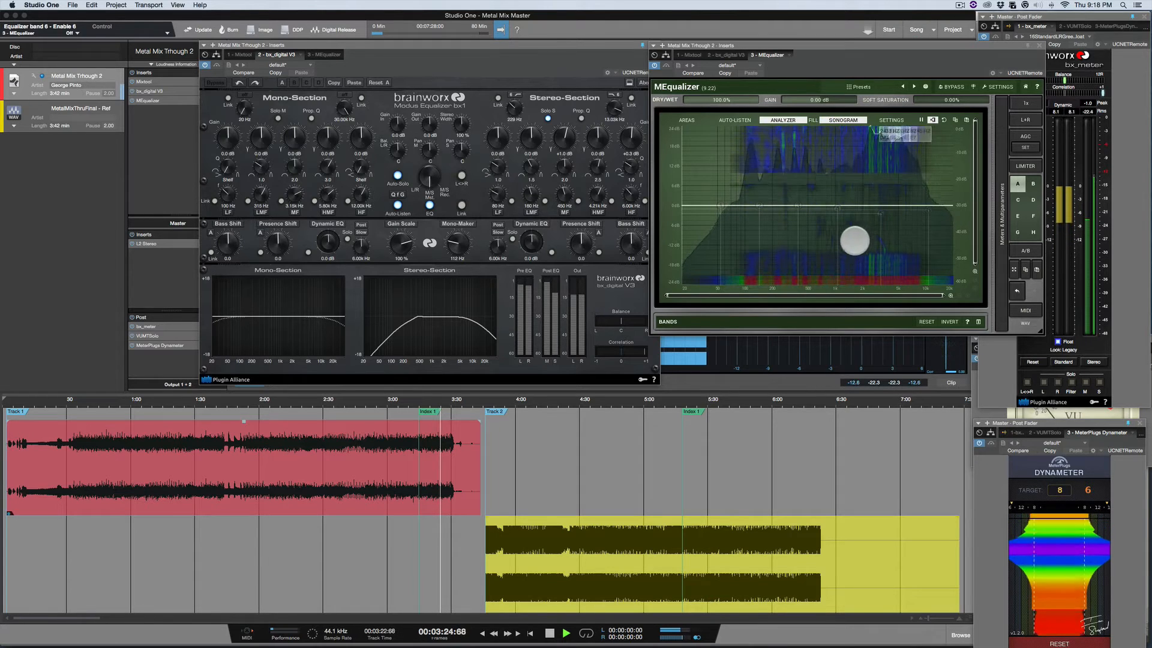
key("space")
key("space")
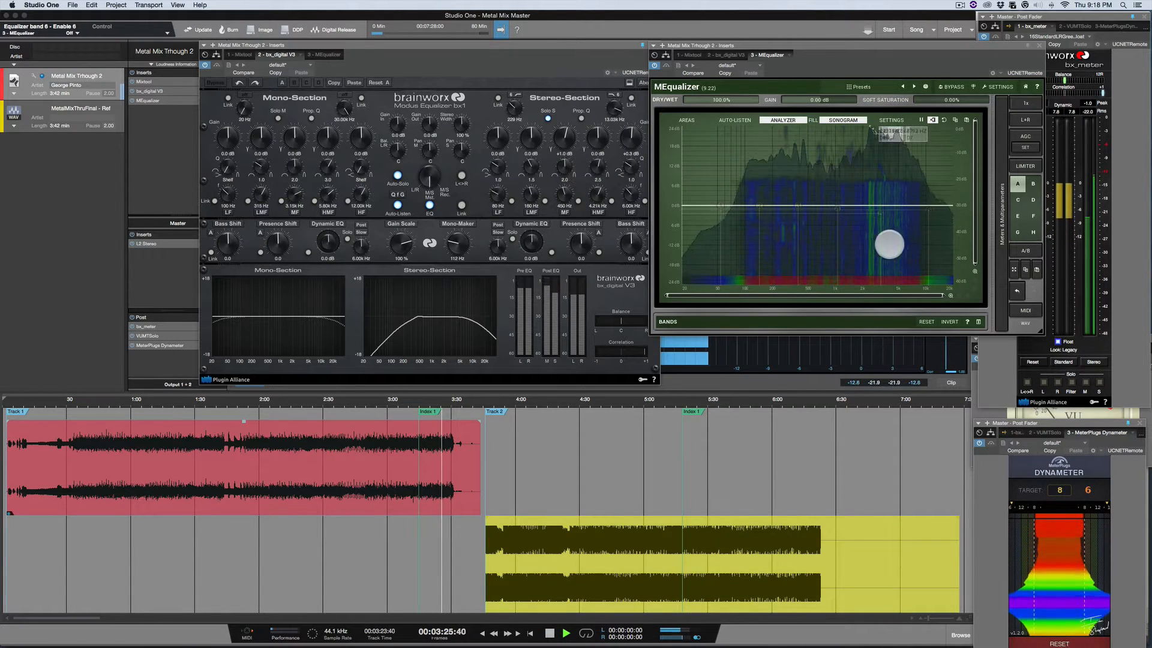
key("space")
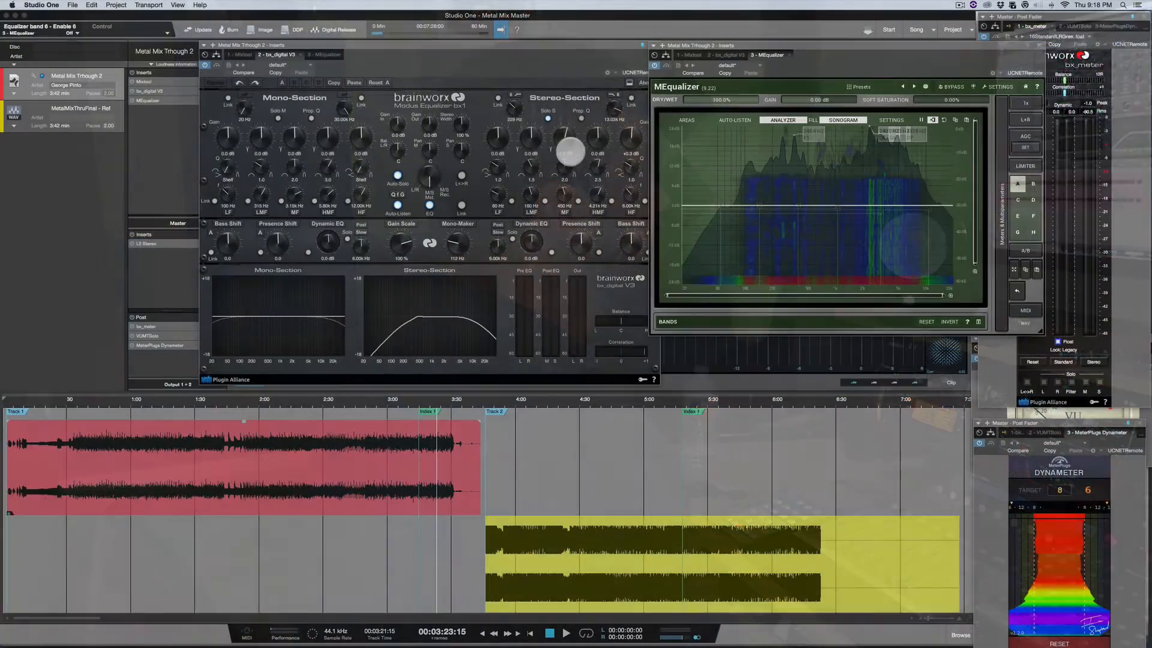
Reset the Stereo-Section's MF gain to 0.0 dB in bx_digital V3 and replay the passage
key("alt")
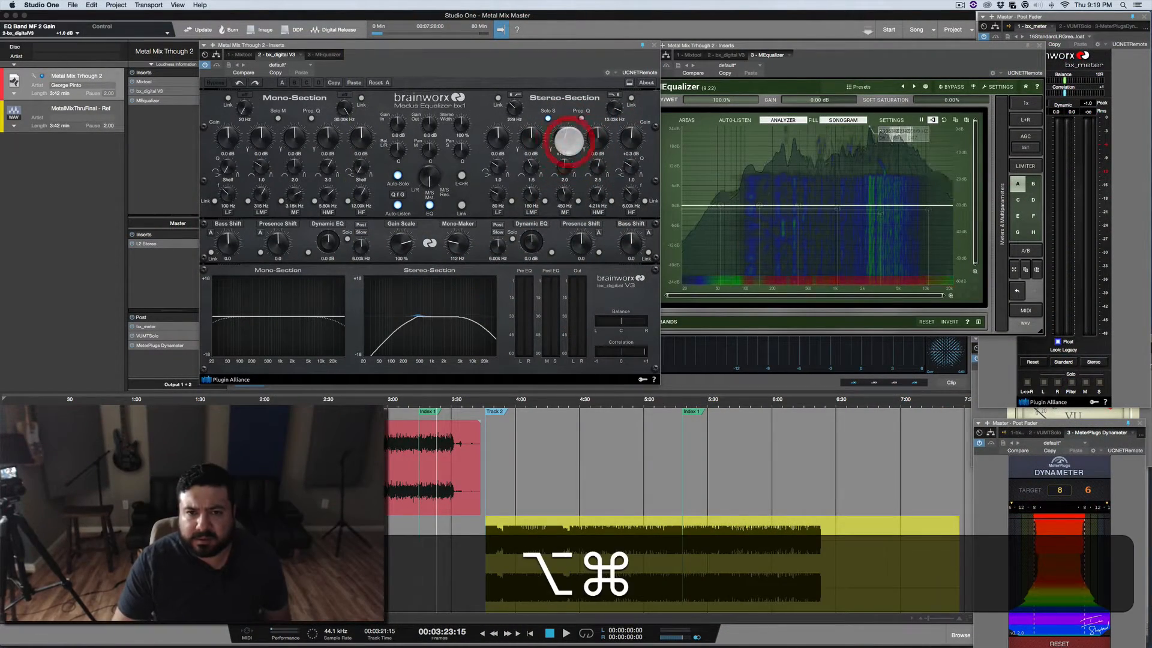
left_click(569, 142, "super")
left_click(569, 142, "super")
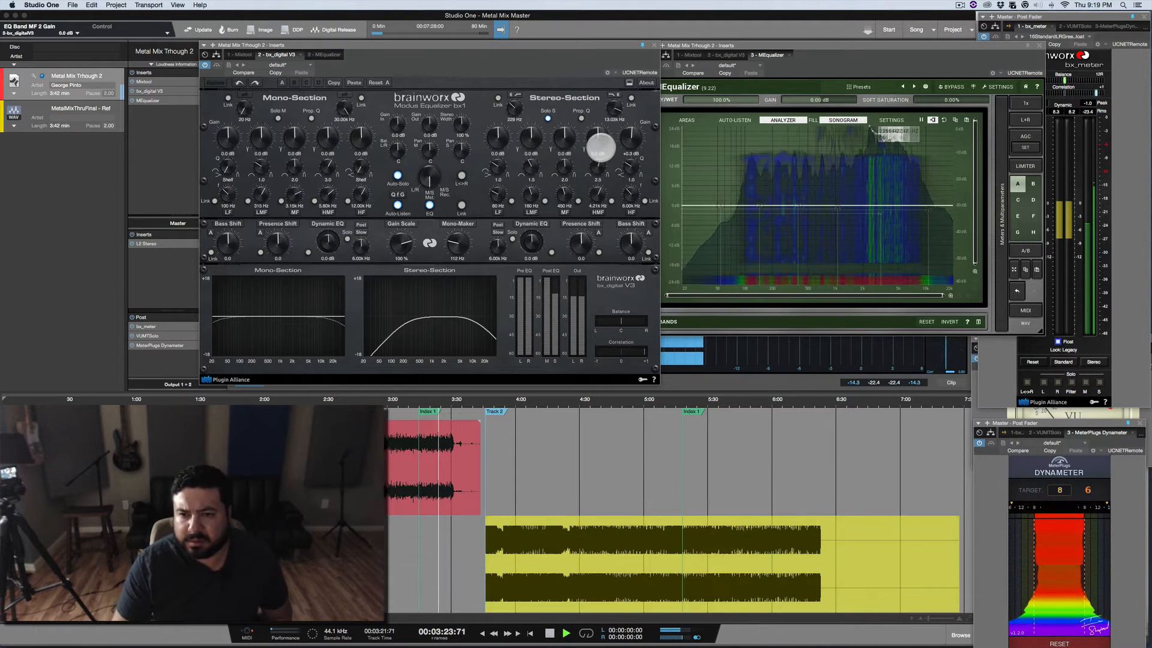
key("space")
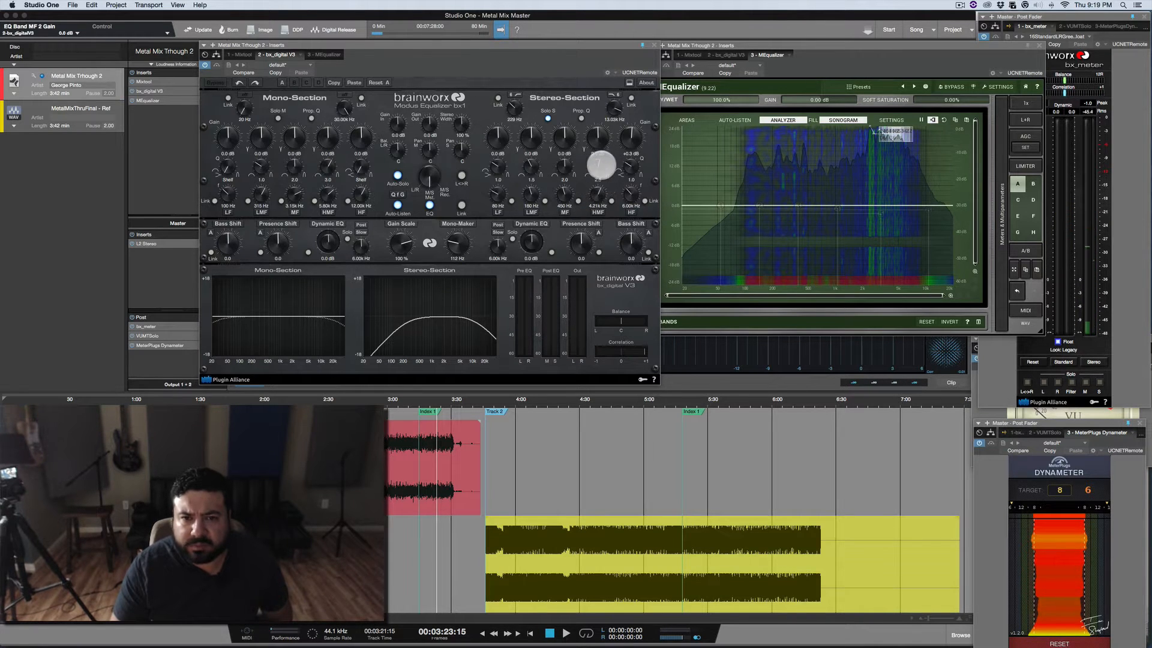
Set the Stereo-Section's HMF band to a Q of 0.3 and a gain of -2.2 dB, trying deeper cuts during playback
left_click(596, 179)
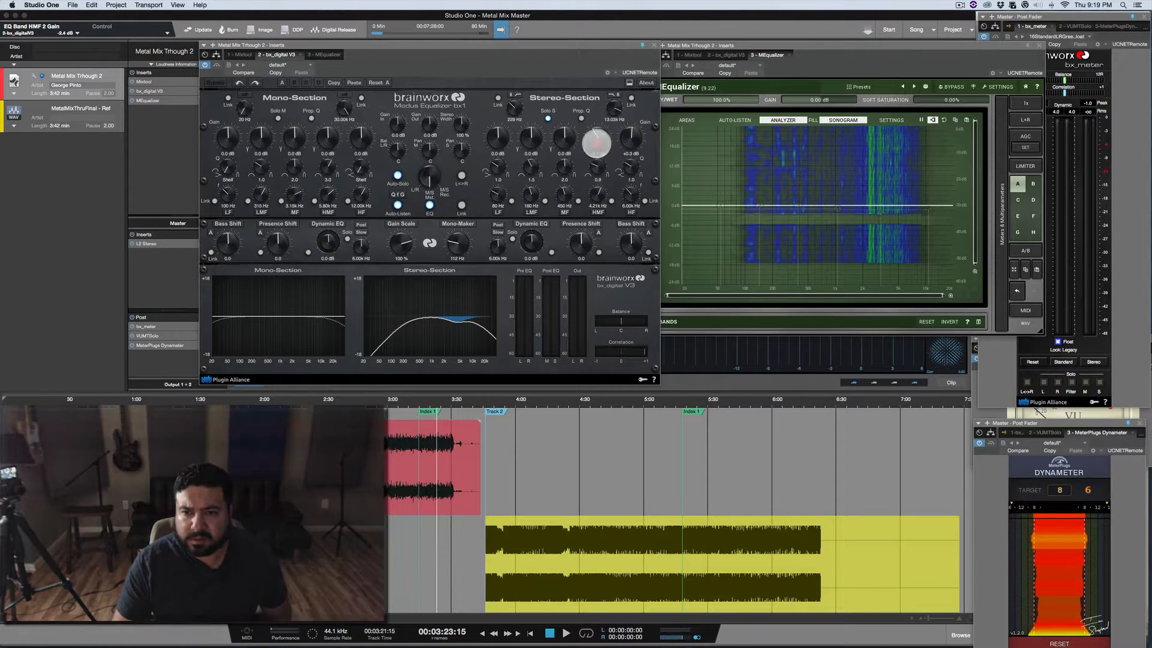
key("space")
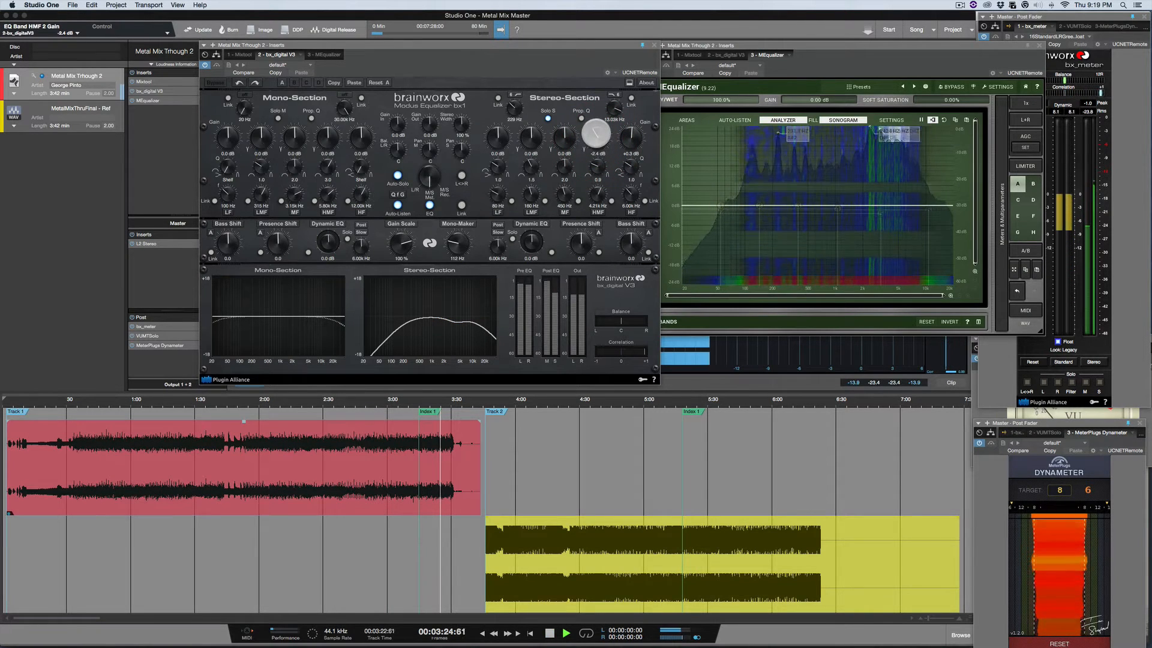
left_click_drag(596, 134, 592, 166)
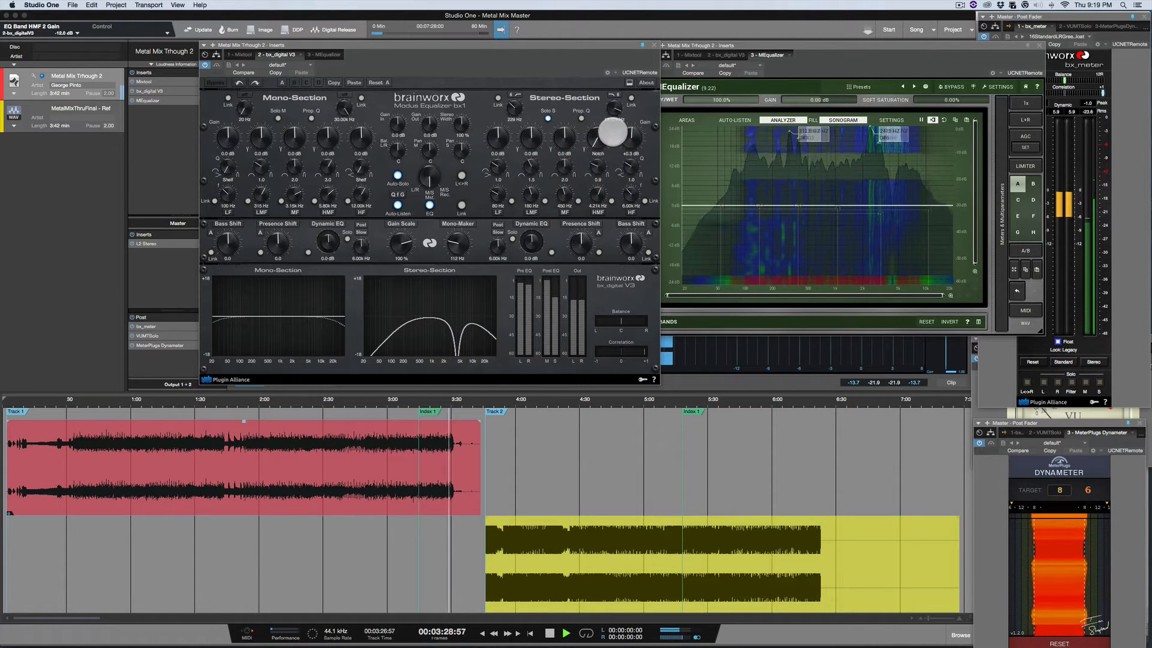
left_click_drag(599, 134, 595, 118)
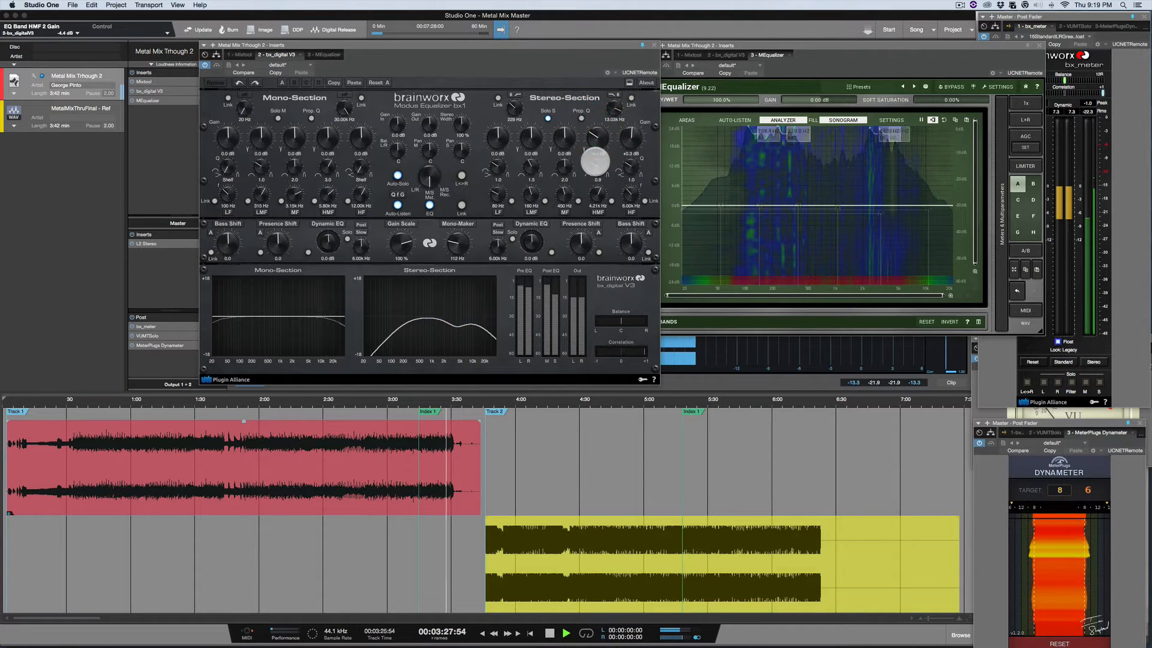
left_click_drag(594, 191, 596, 195)
left_click_drag(594, 132, 594, 124)
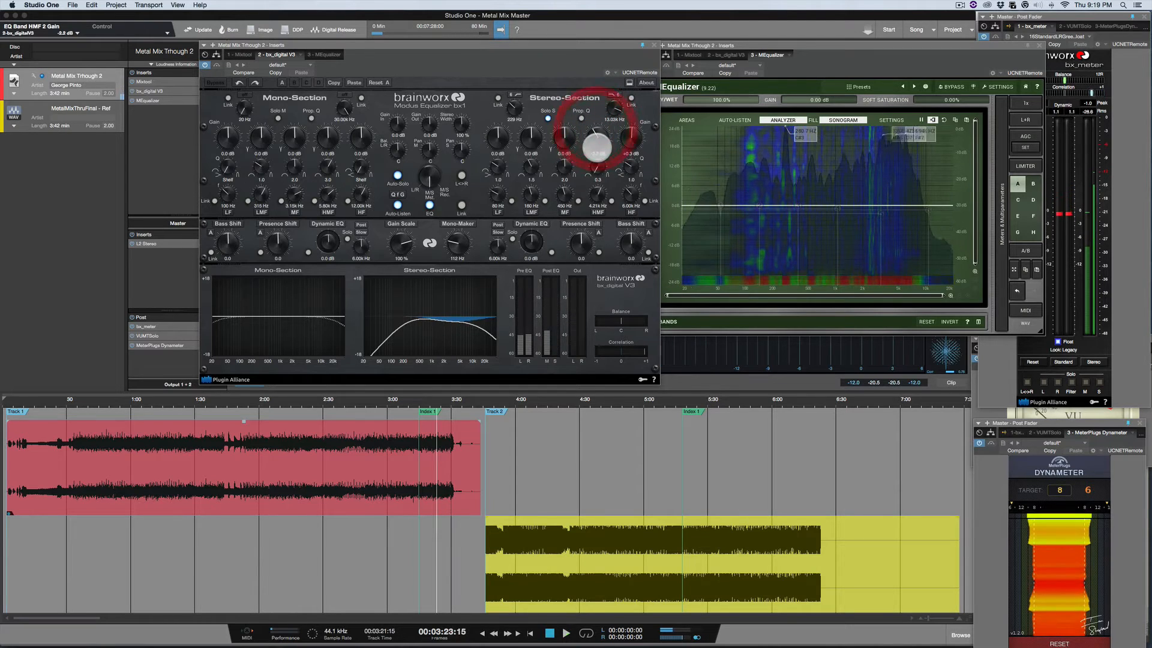
Sweep the Stereo-Section's HMF frequency during playback, turn off Auto-Listen and set the band to 4.21 kHz
left_click_drag(595, 192, 594, 209)
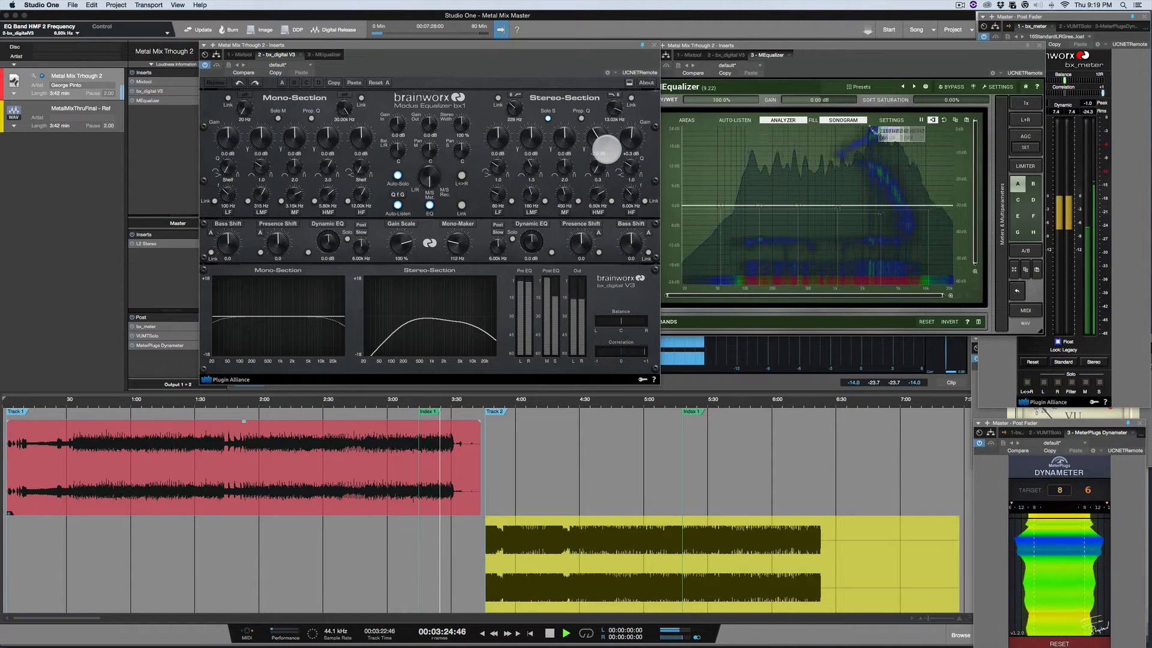
left_click_drag(606, 149, 589, 174)
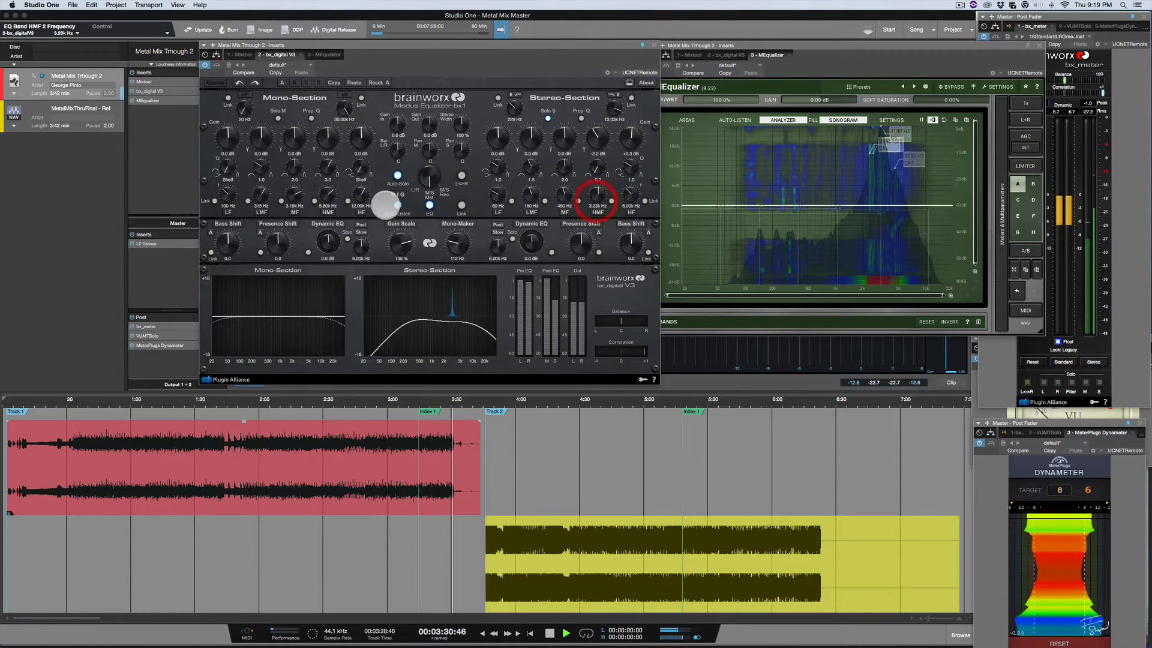
left_click(398, 205)
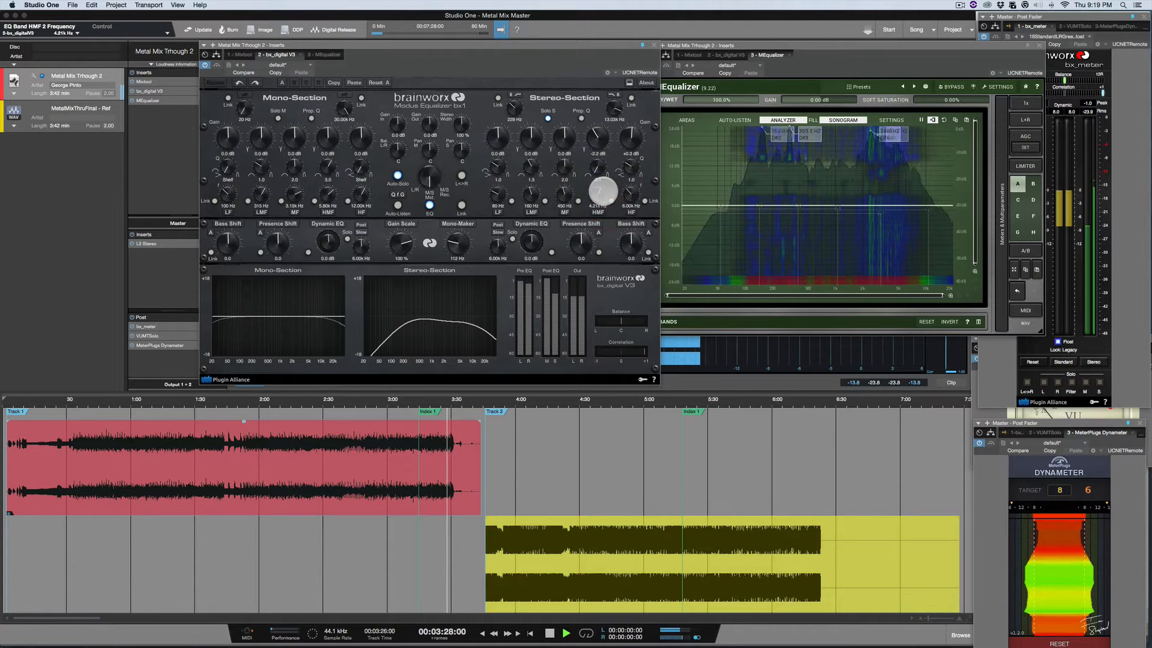
Adjust the Stereo-Section's HF gain and set that band's frequency to 8.14 kHz and its Q to 0.8
left_click_drag(629, 139, 636, 132)
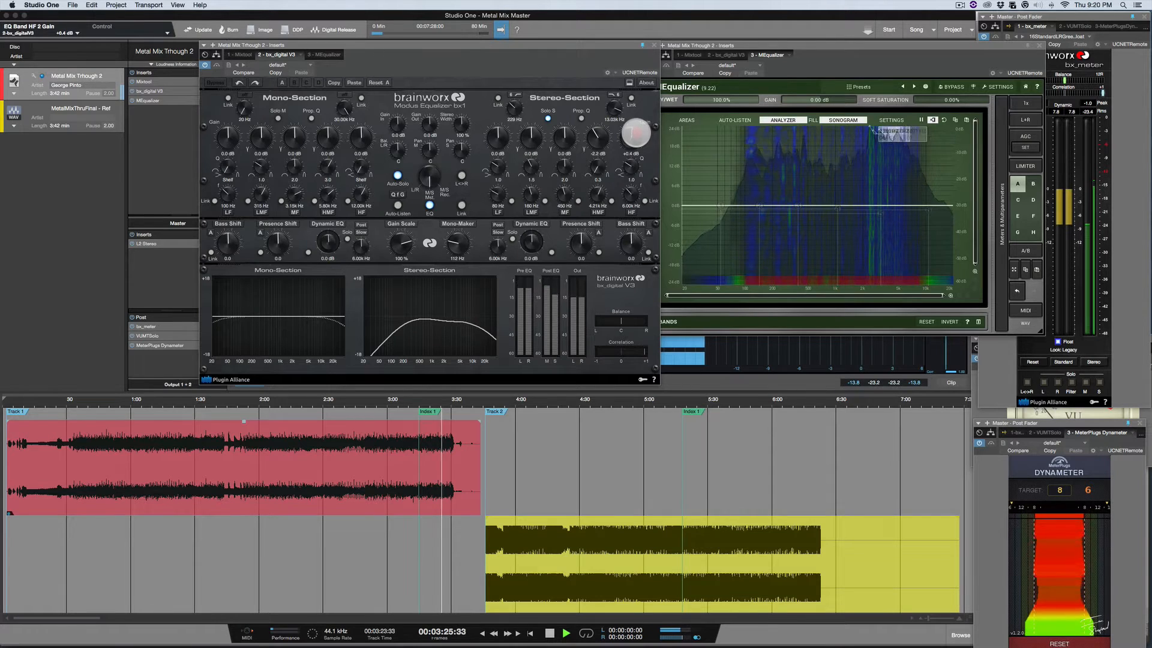
left_click_drag(630, 177, 631, 187)
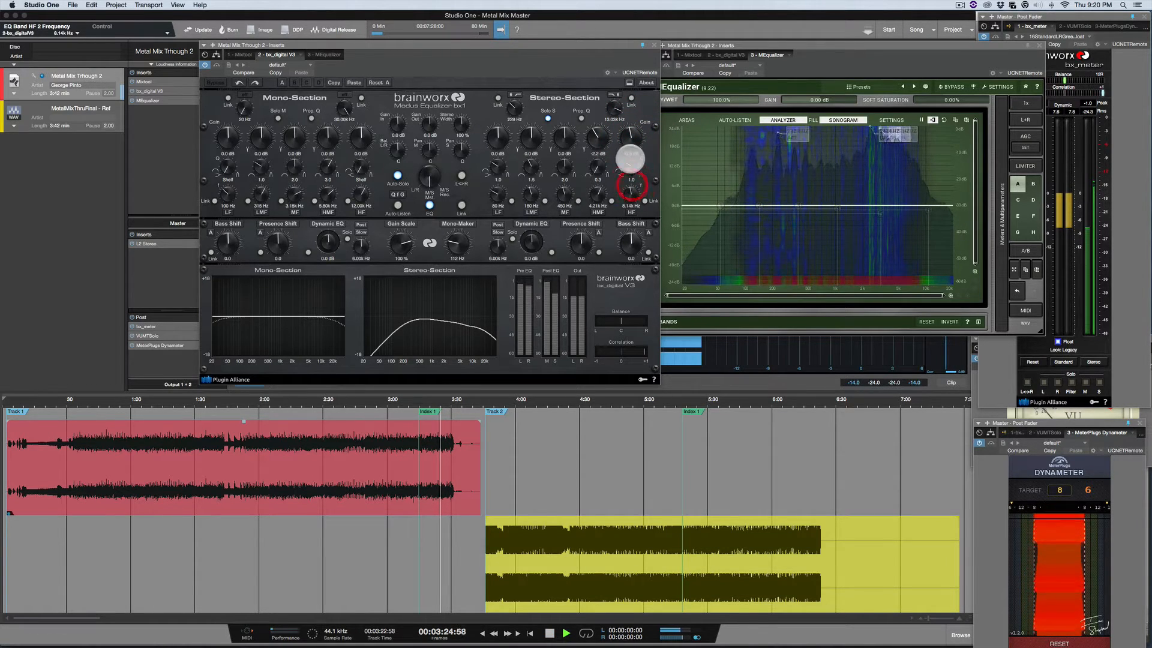
left_click(628, 166)
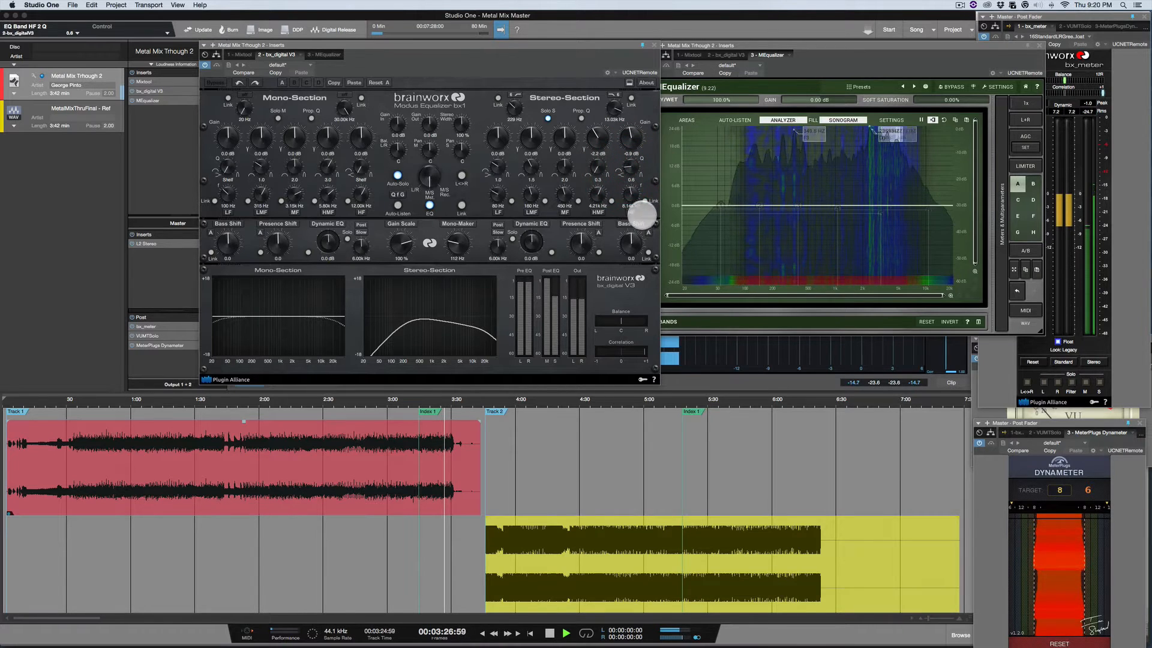
Bypass bx_digital V3 during playback to compare the unprocessed mix, re-enable it and stop playback
left_click(217, 65)
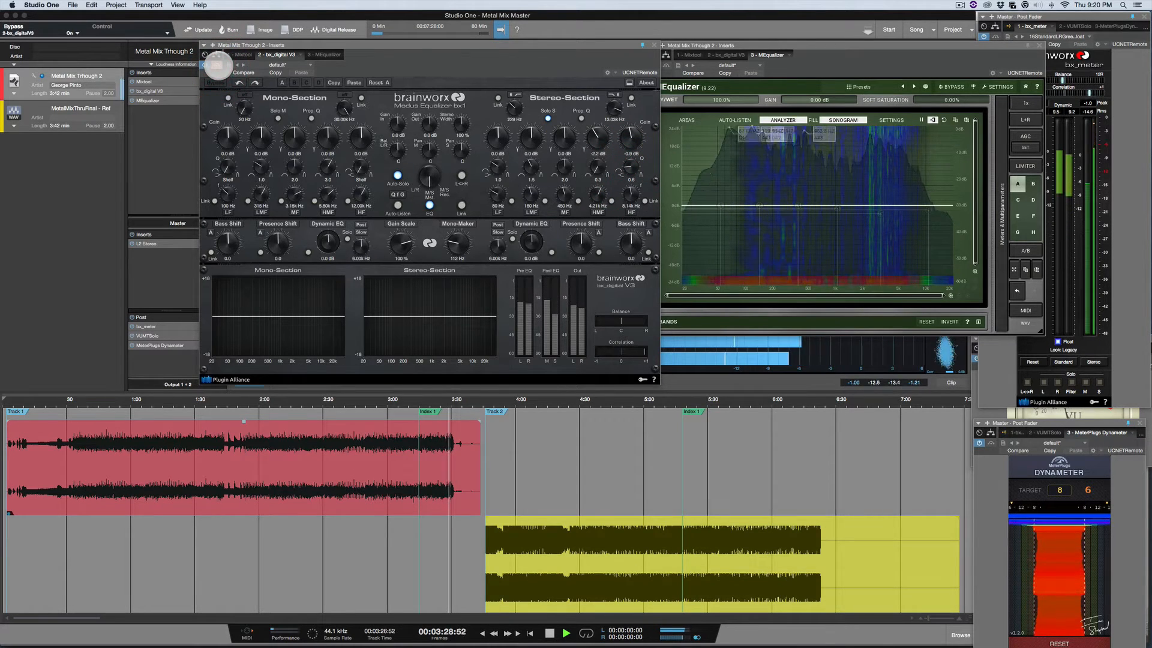
left_click(218, 65)
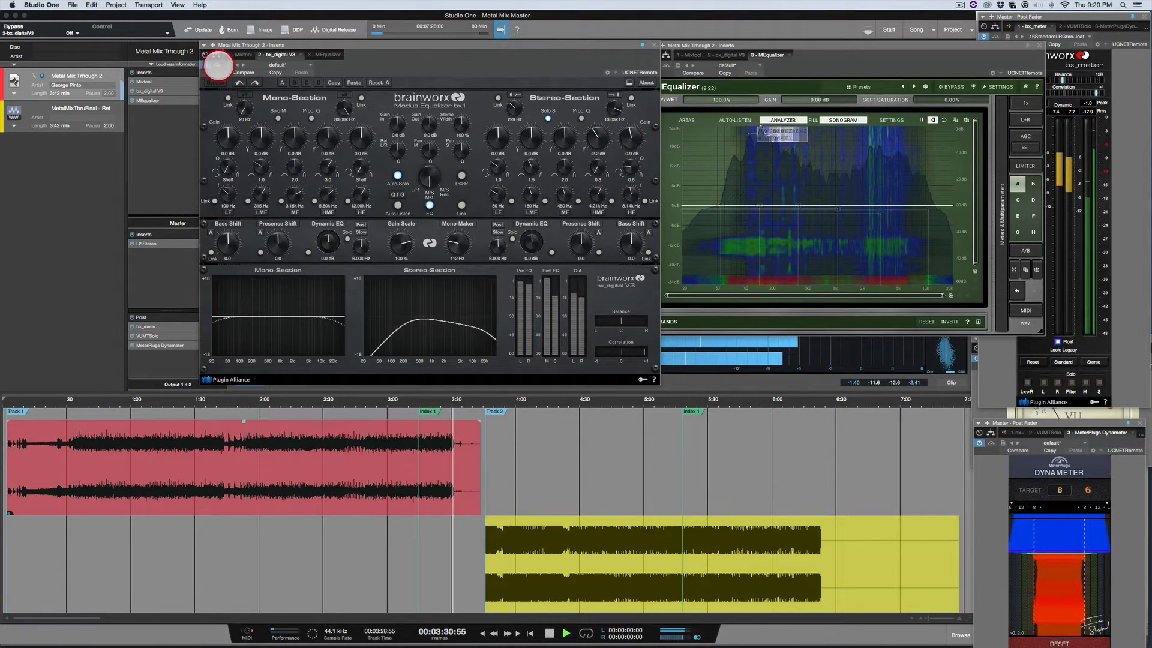
key("space")
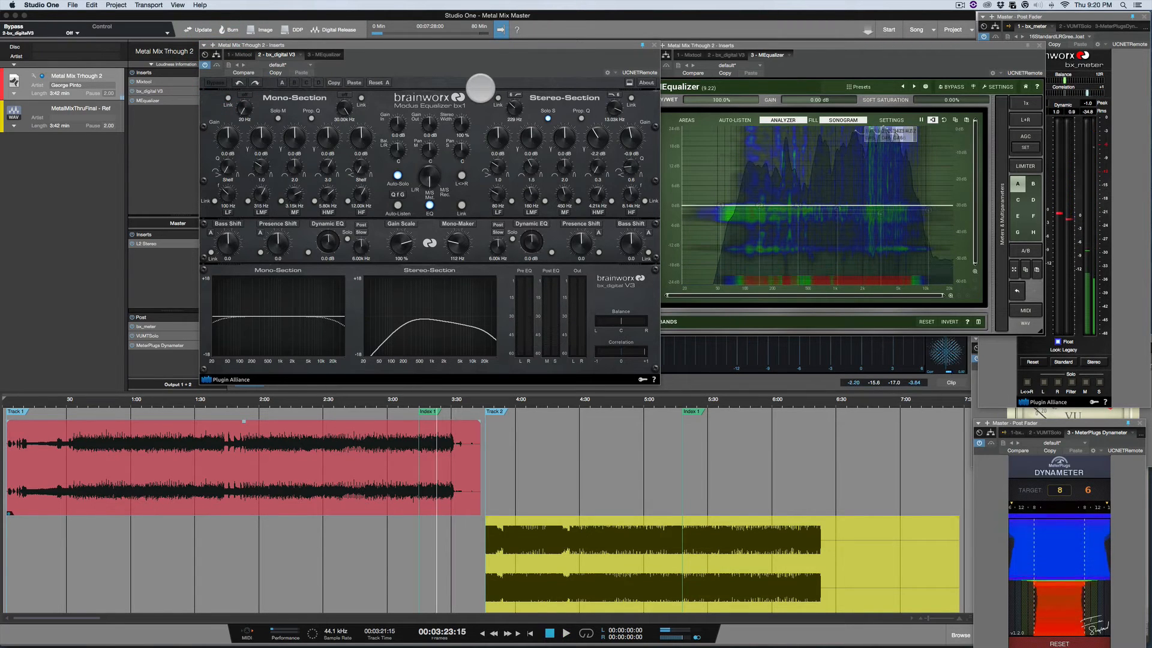
Play the reference track from its Index 1 marker and the mix from its own Index 1 marker to compare their side signals
left_click(42, 106)
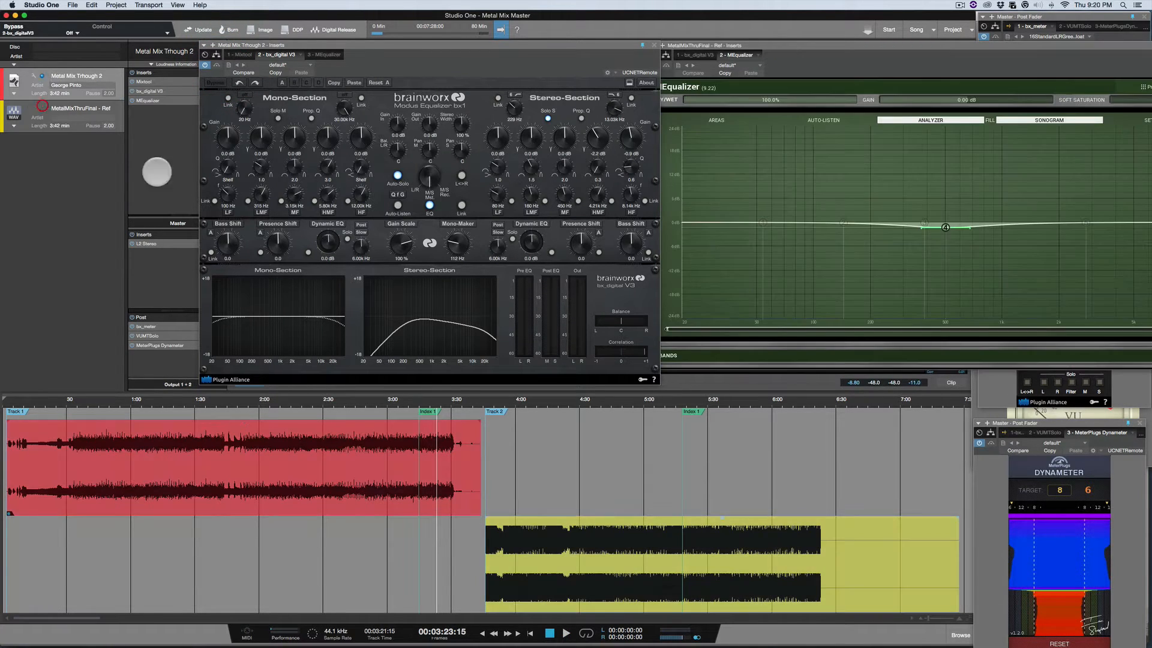
left_click(686, 402)
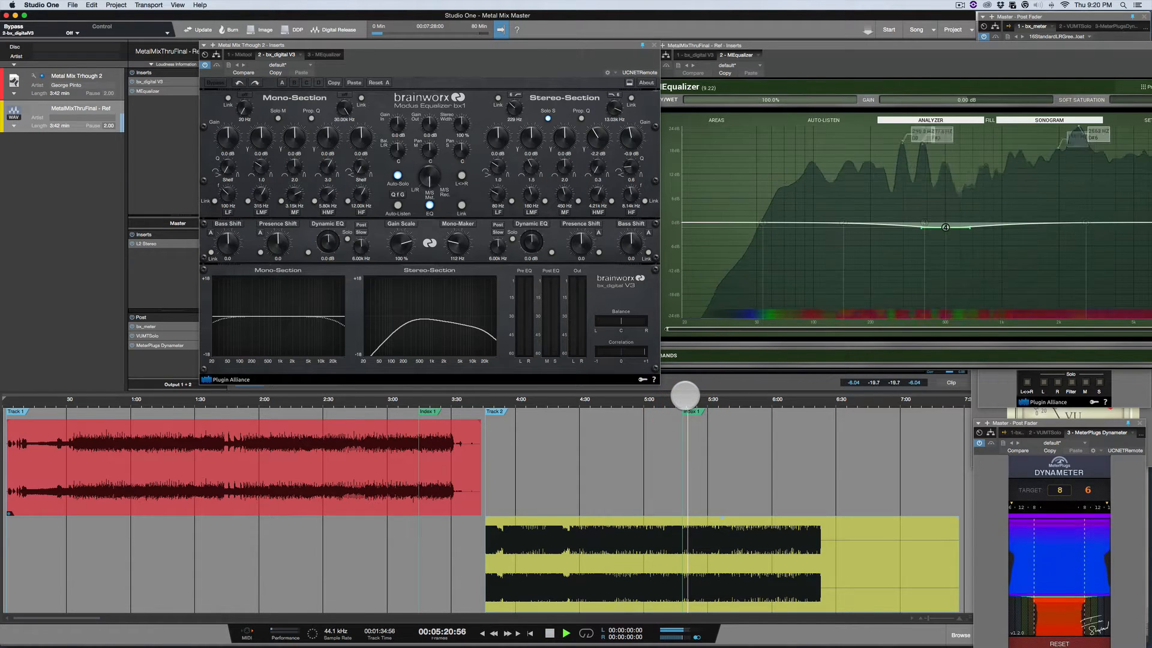
left_click(106, 93)
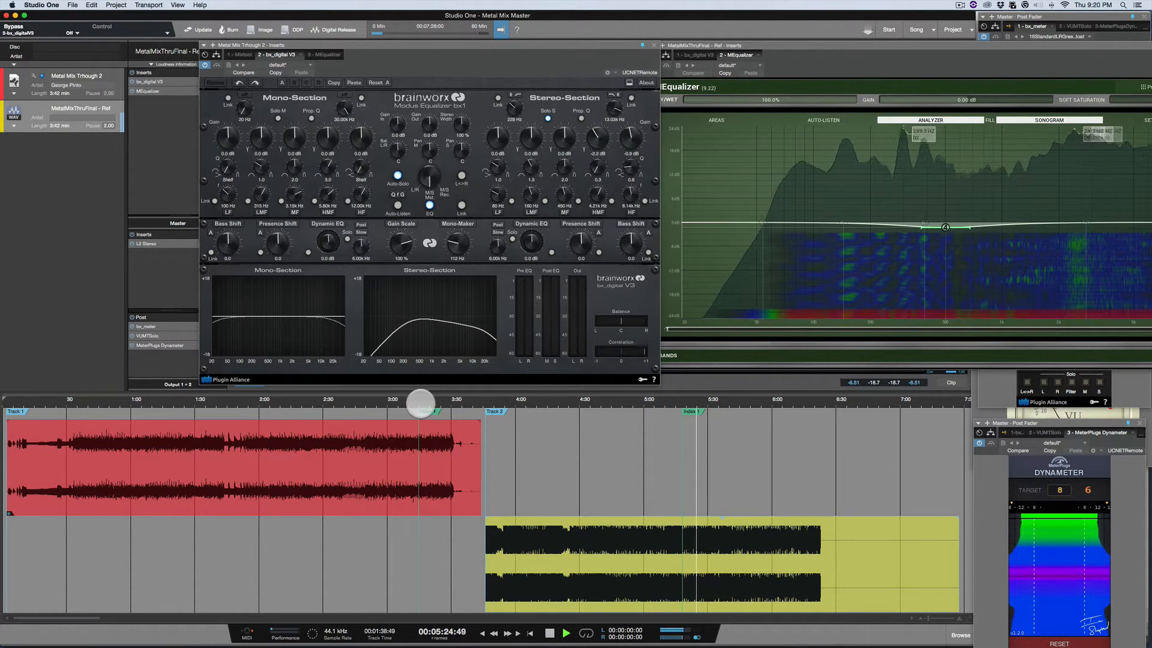
left_click(421, 403)
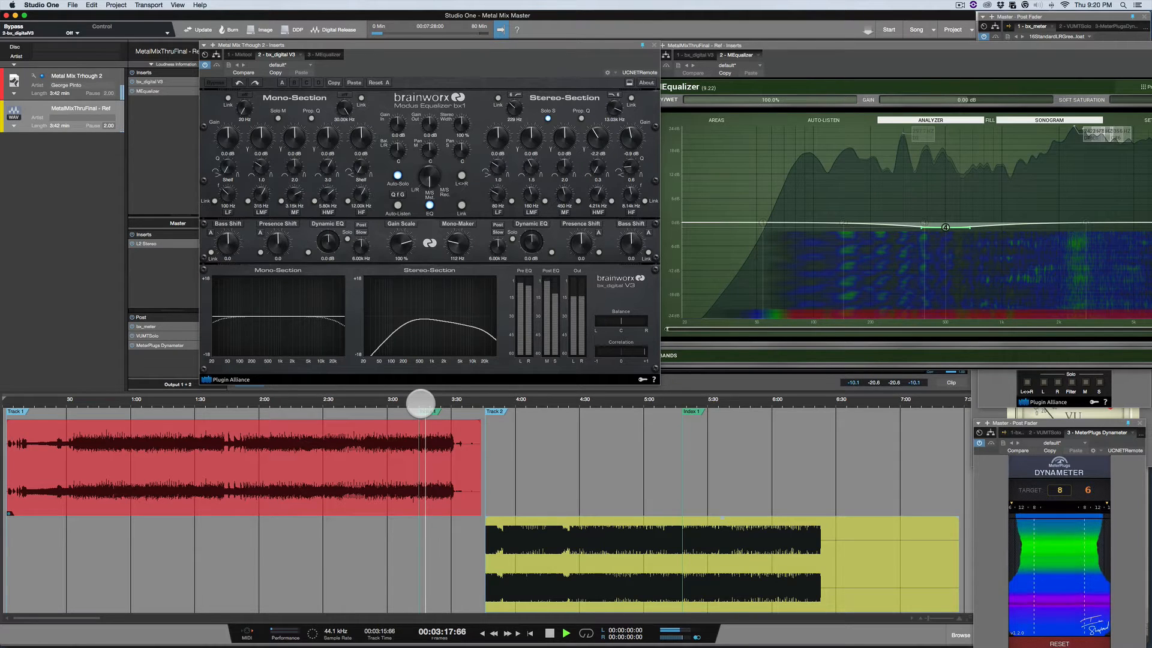
Replay the mix from its Index 1 marker, show the mix track's inserts and stop playback
key("space")
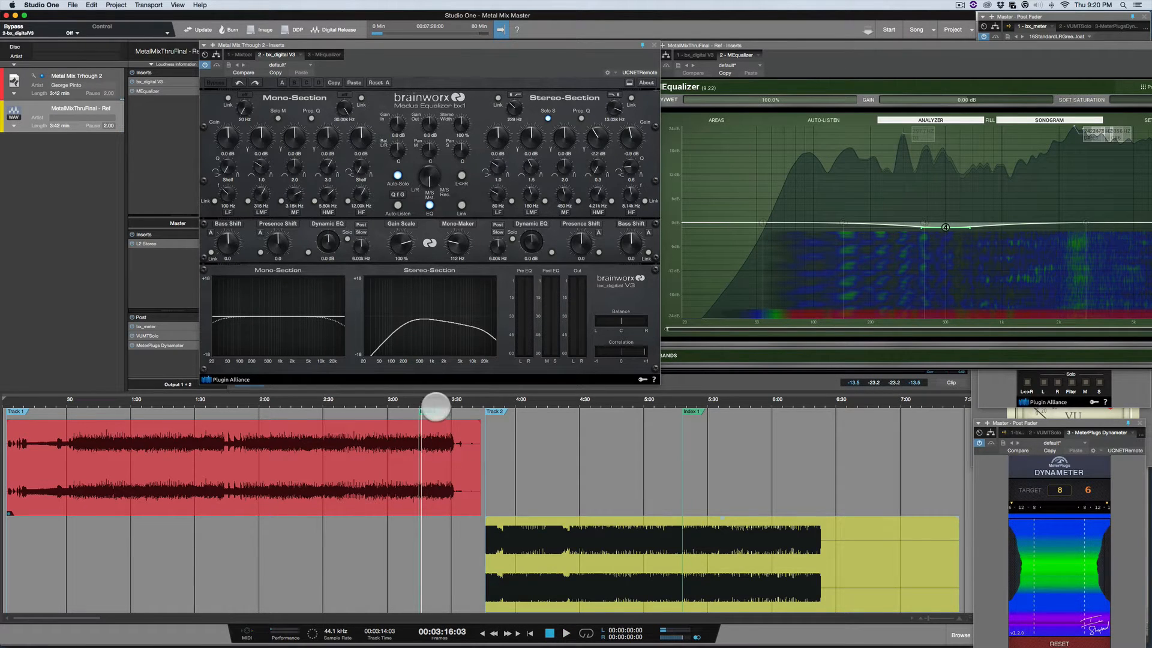
key("space")
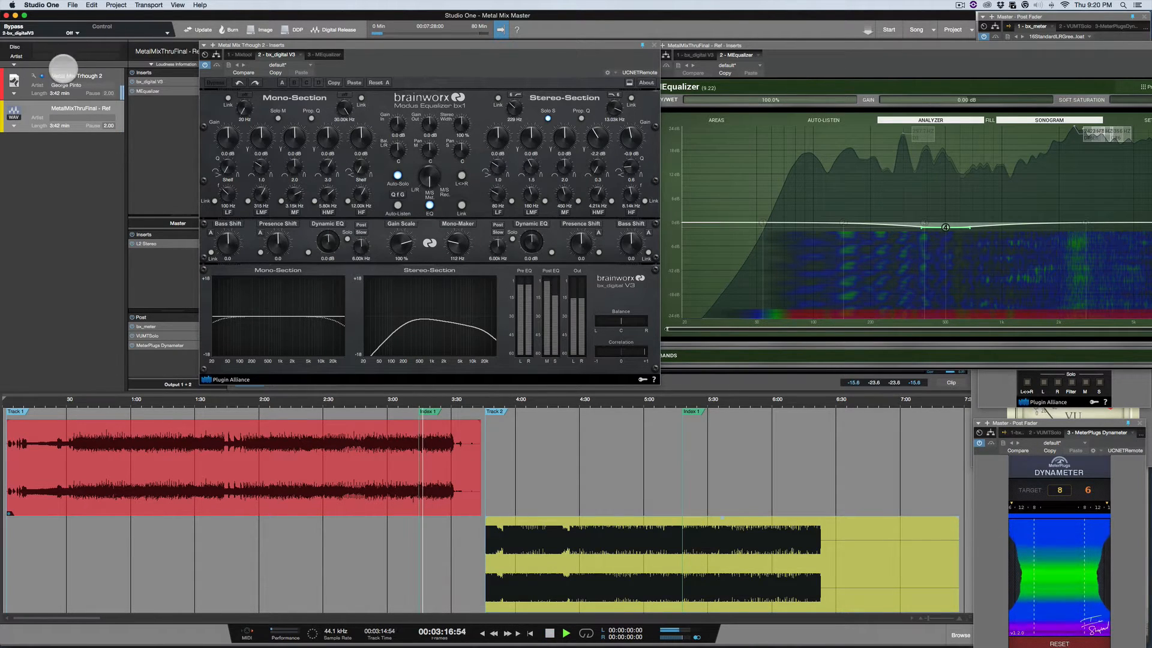
left_click(63, 67)
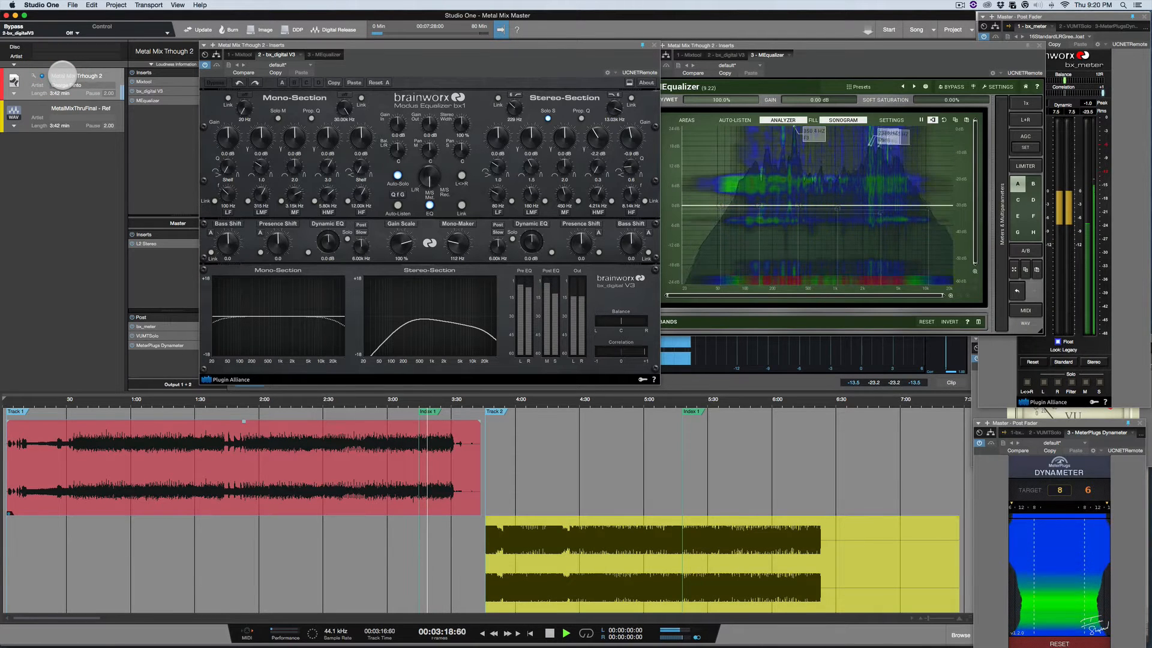
key("space")
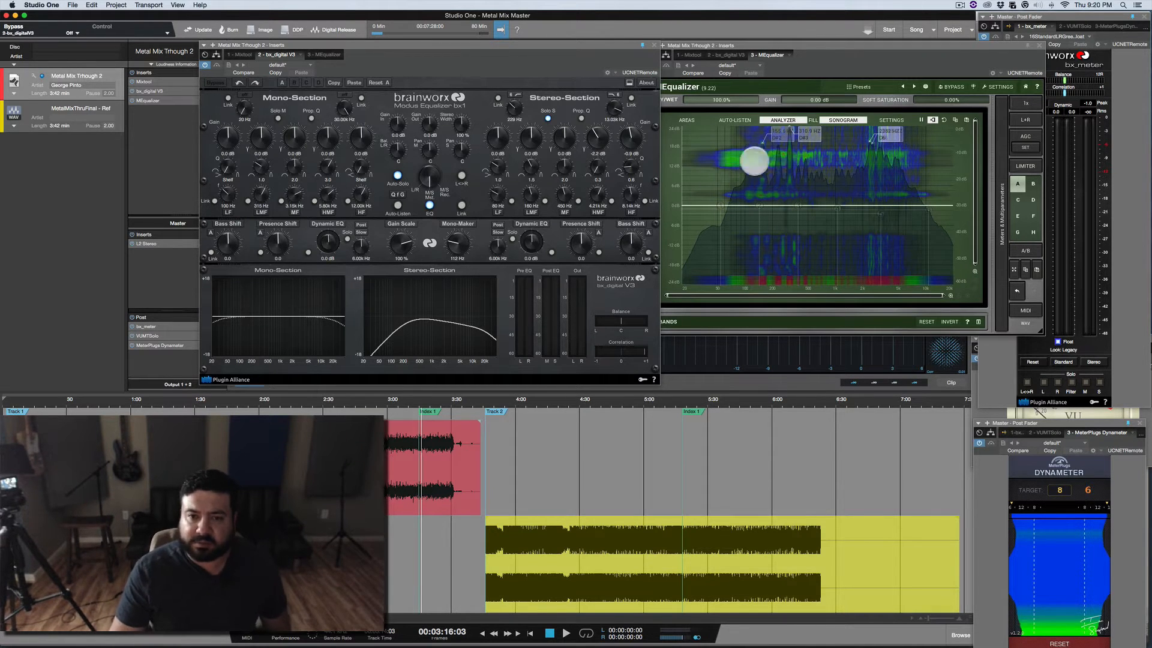
Sweep the Stereo-Section's high-pass frequency up to 607 Hz during playback, set it to 379 Hz and stop playback
key("space")
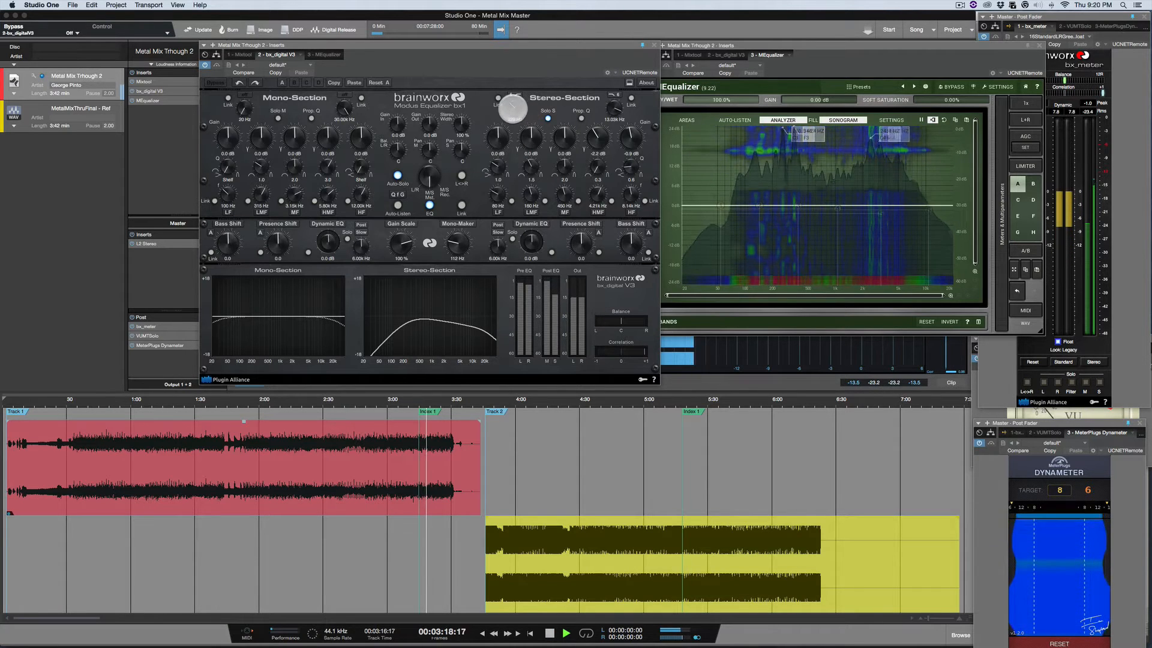
left_click_drag(515, 107, 517, 99)
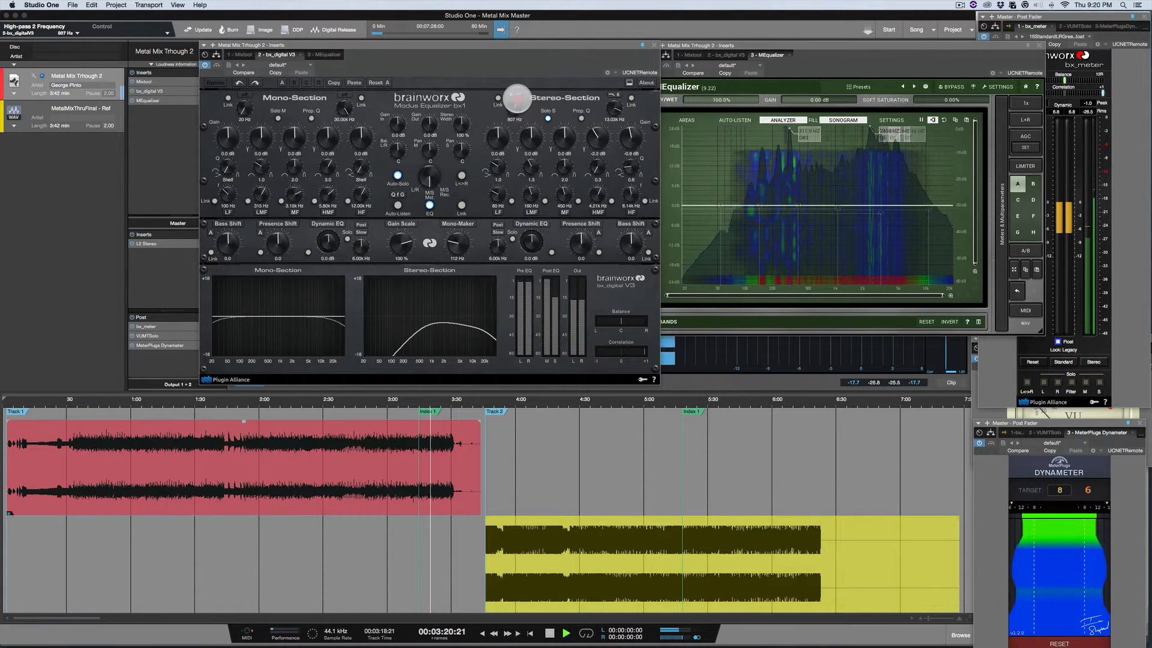
key("space")
key("space")
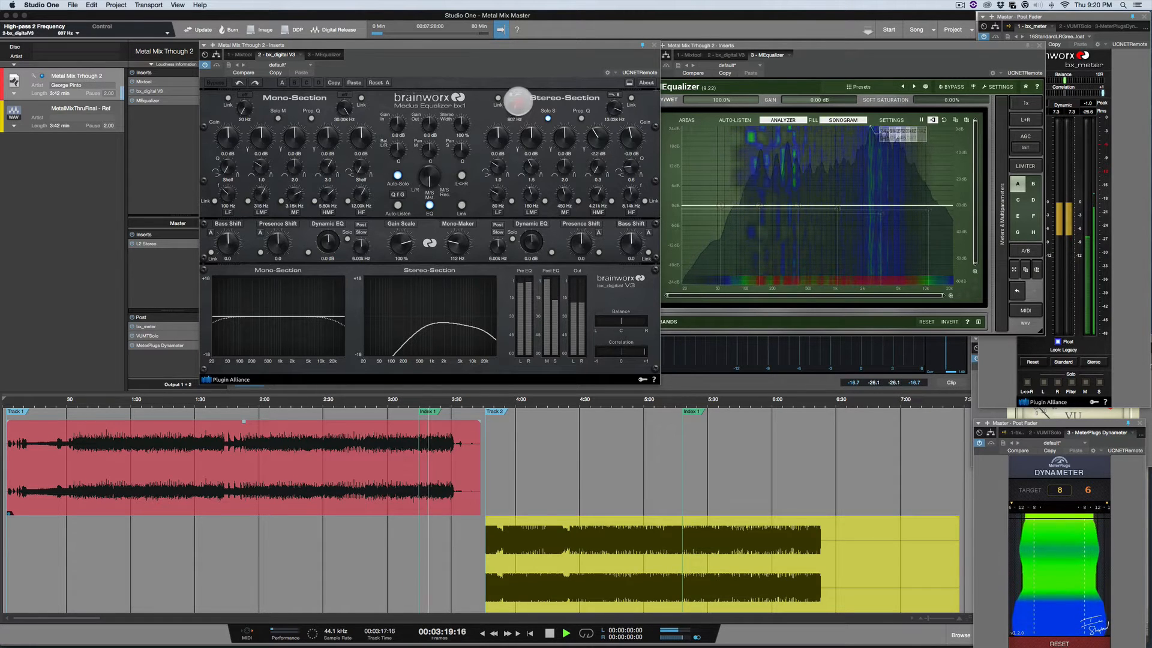
mouse_move(517, 101)
left_mouse_down()
mouse_move(523, 93)
mouse_move(513, 114)
left_mouse_up()
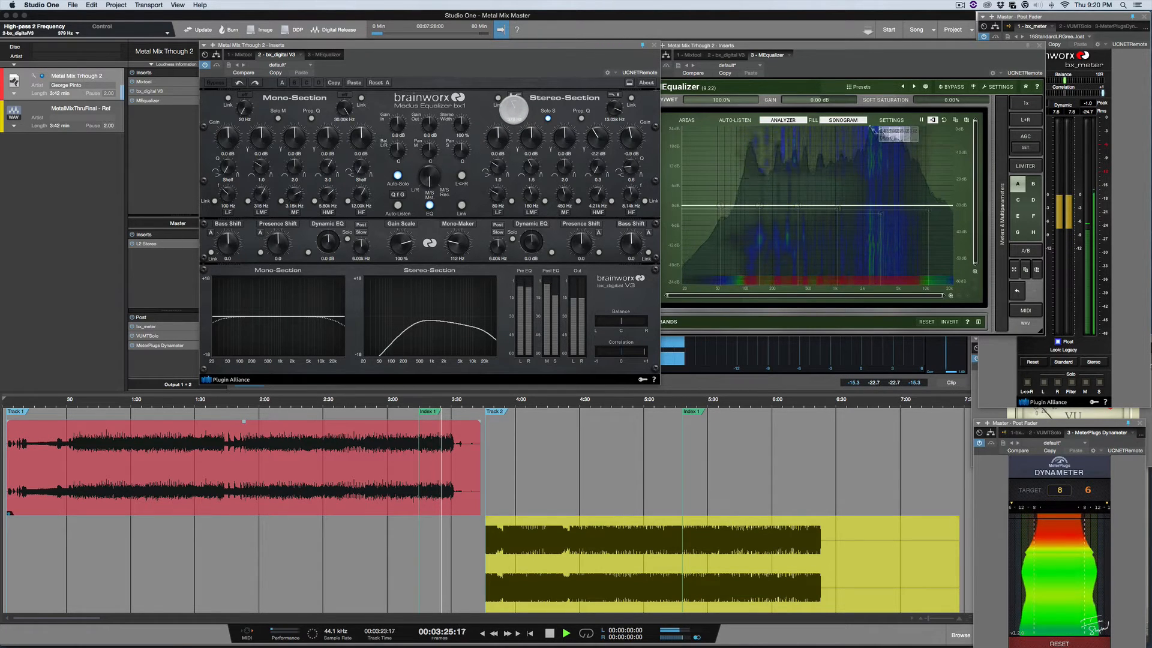
key("space")
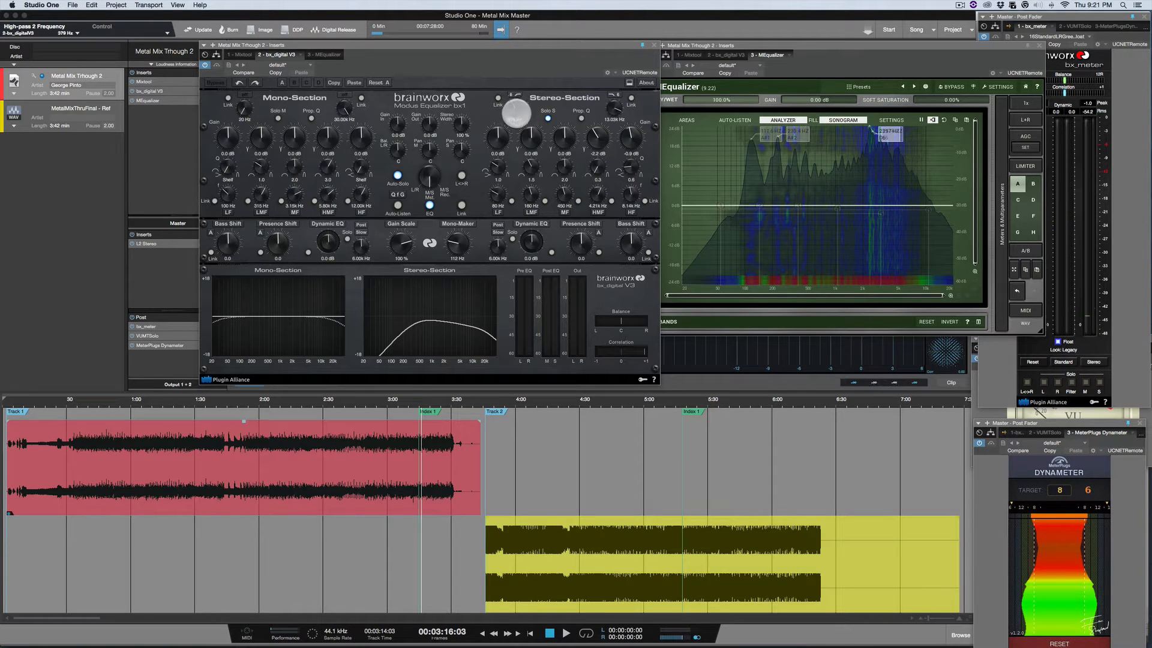
Play the mix, toggle the stereo solo off and on, and compare the reference's and the mix's side signals around their Index 1 markers
key("space")
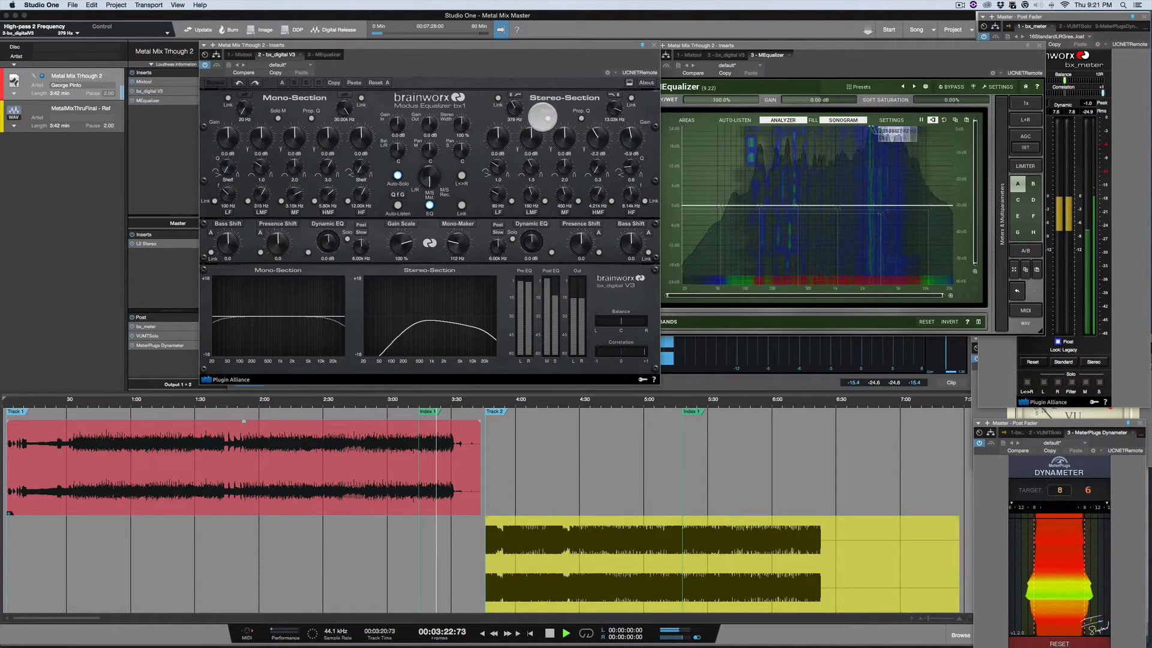
left_click(548, 118)
left_click(547, 118)
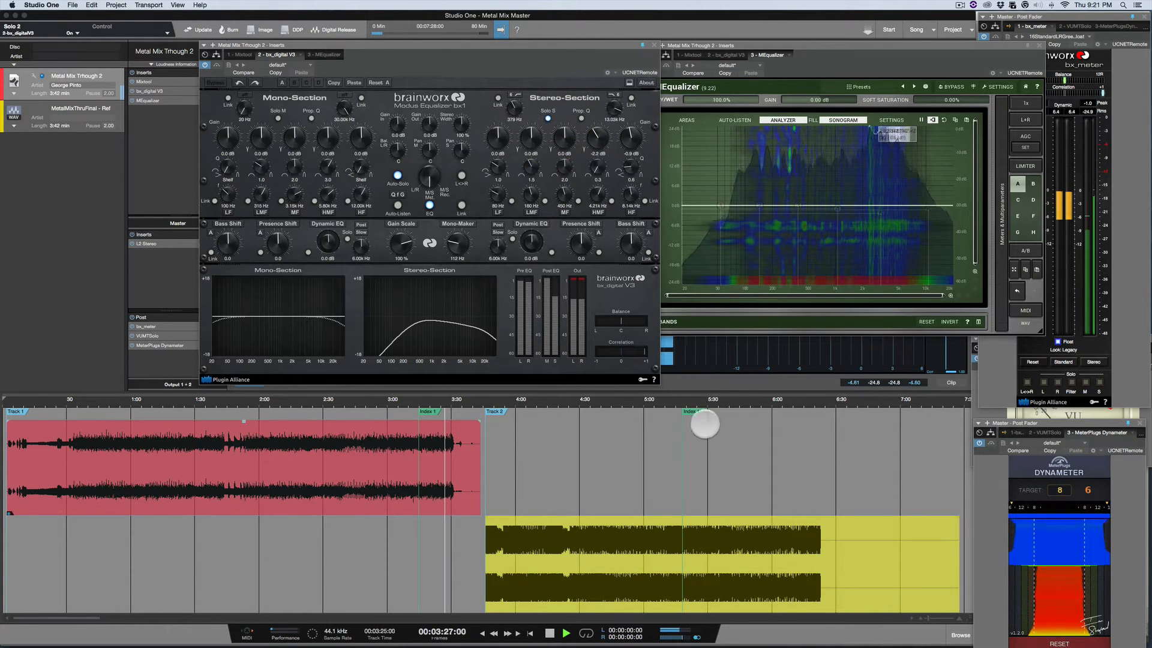
left_click(688, 400)
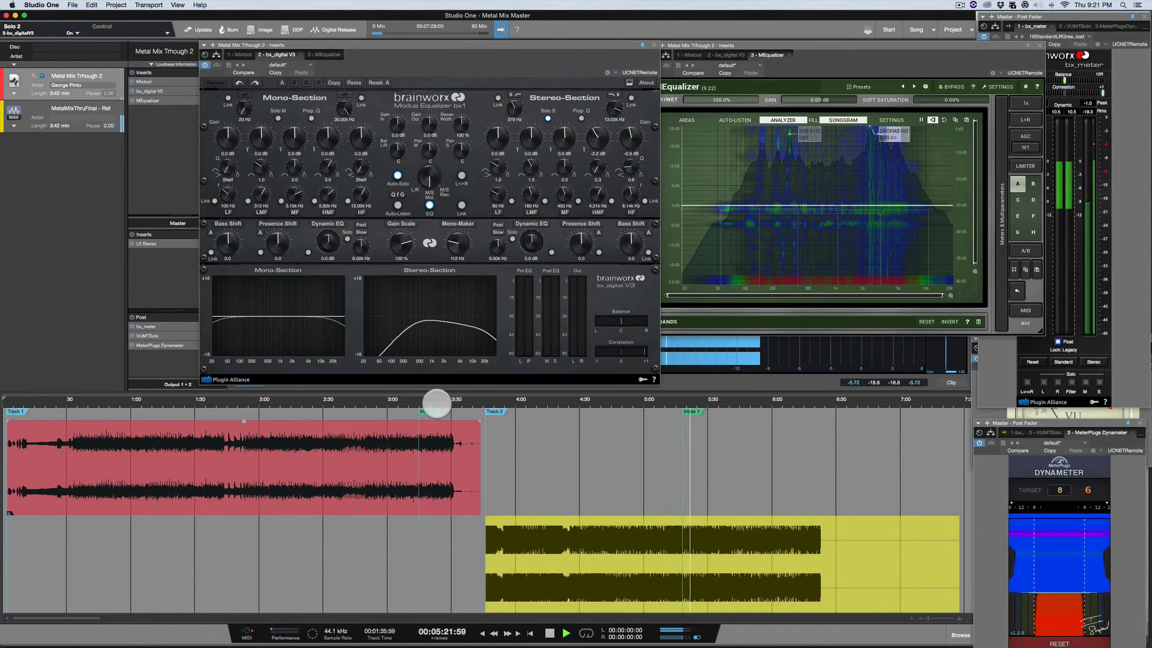
left_click(420, 399)
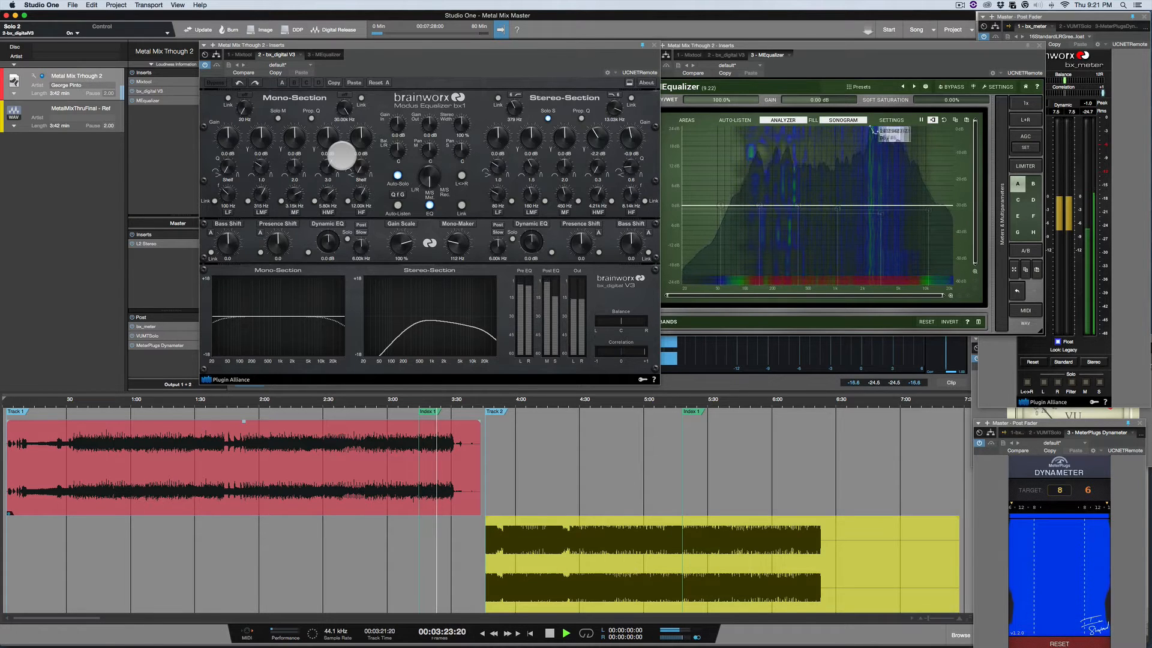
Stop playback, turn off the Stereo-Section's solo and play the full mix from its Index 1 marker
key("space")
left_click(84, 72)
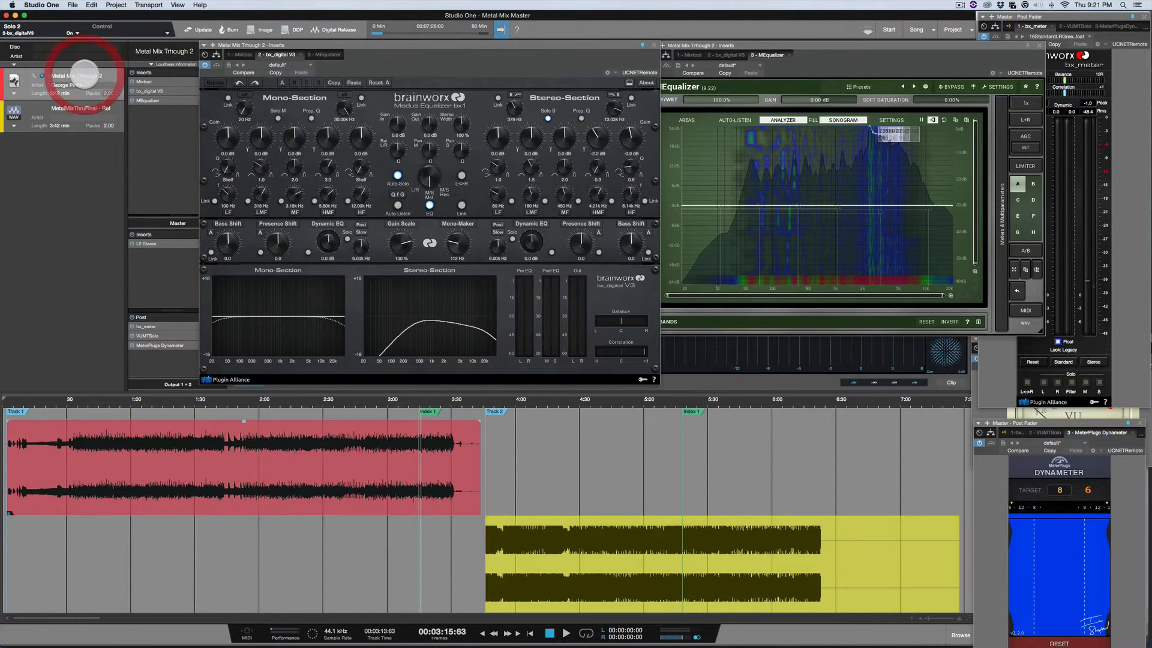
left_click(548, 118)
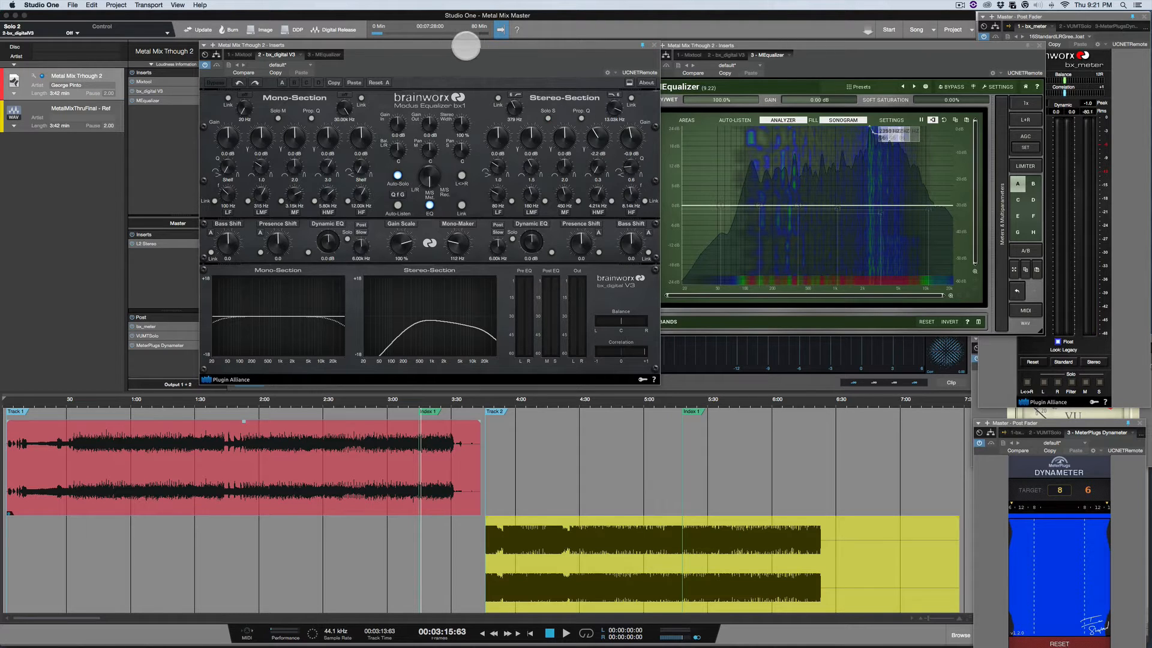
key("space")
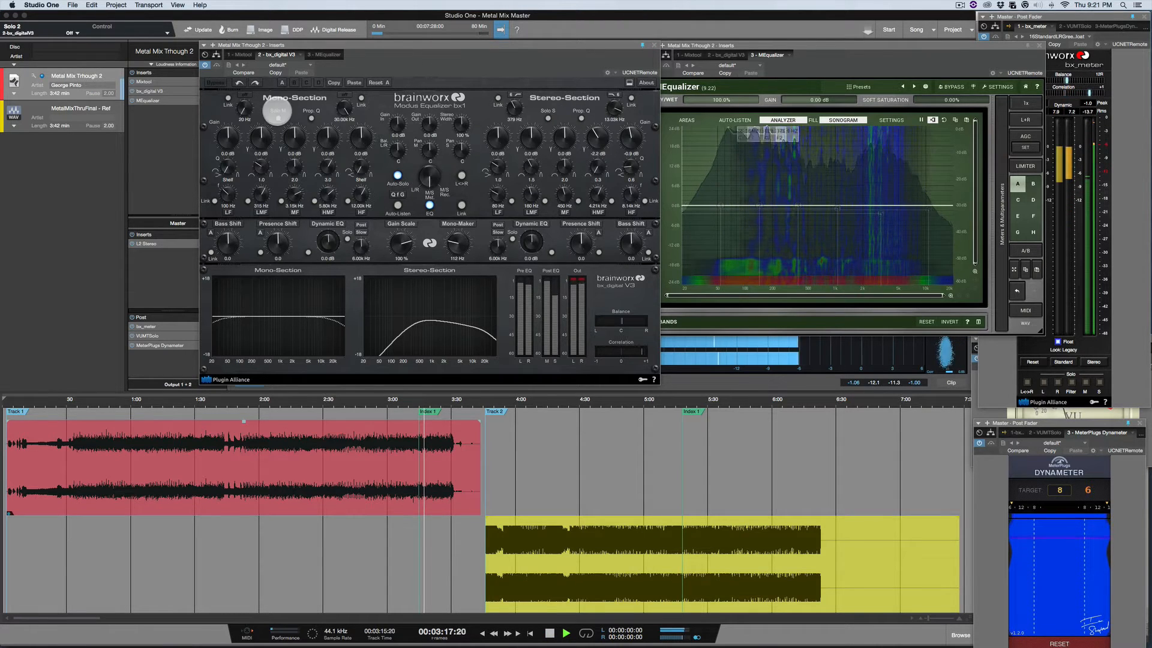
Bypass and re-enable bx_digital V3 repeatedly during playback to compare the full mix with and without the EQ
left_click(216, 64)
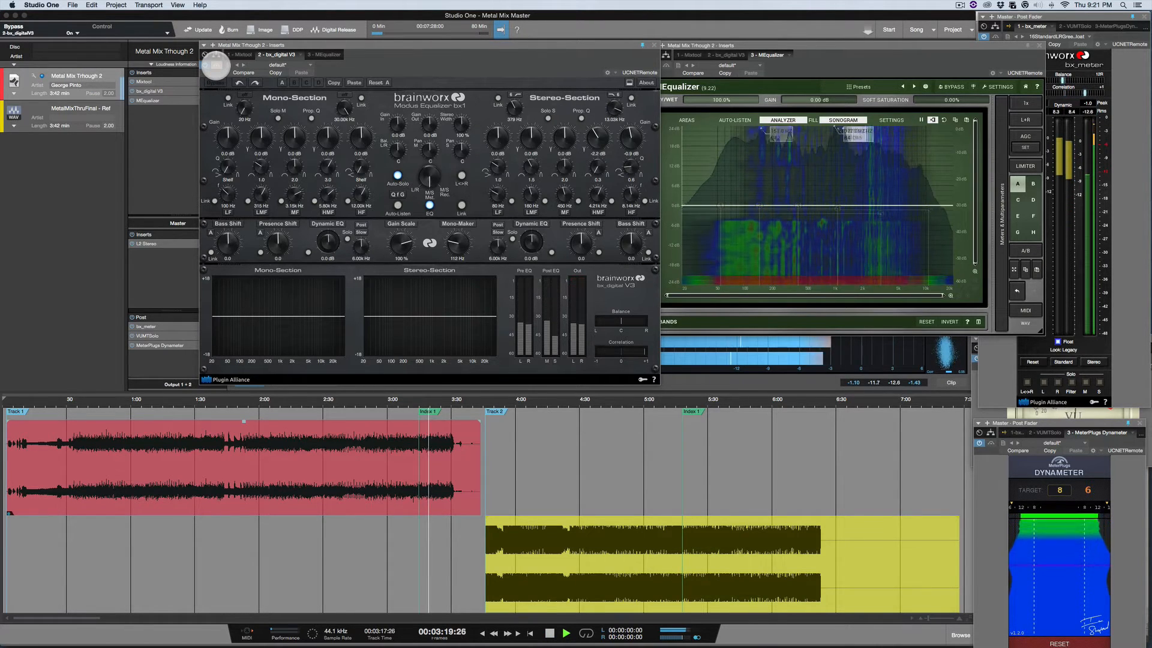
left_click(216, 65)
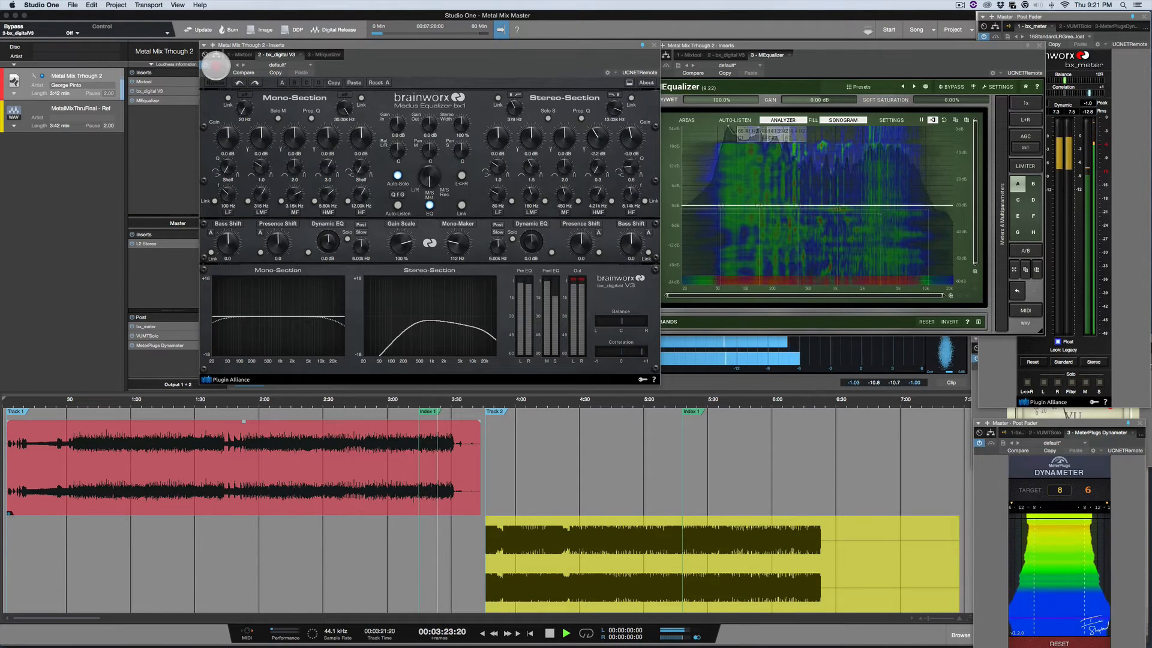
left_click(216, 65)
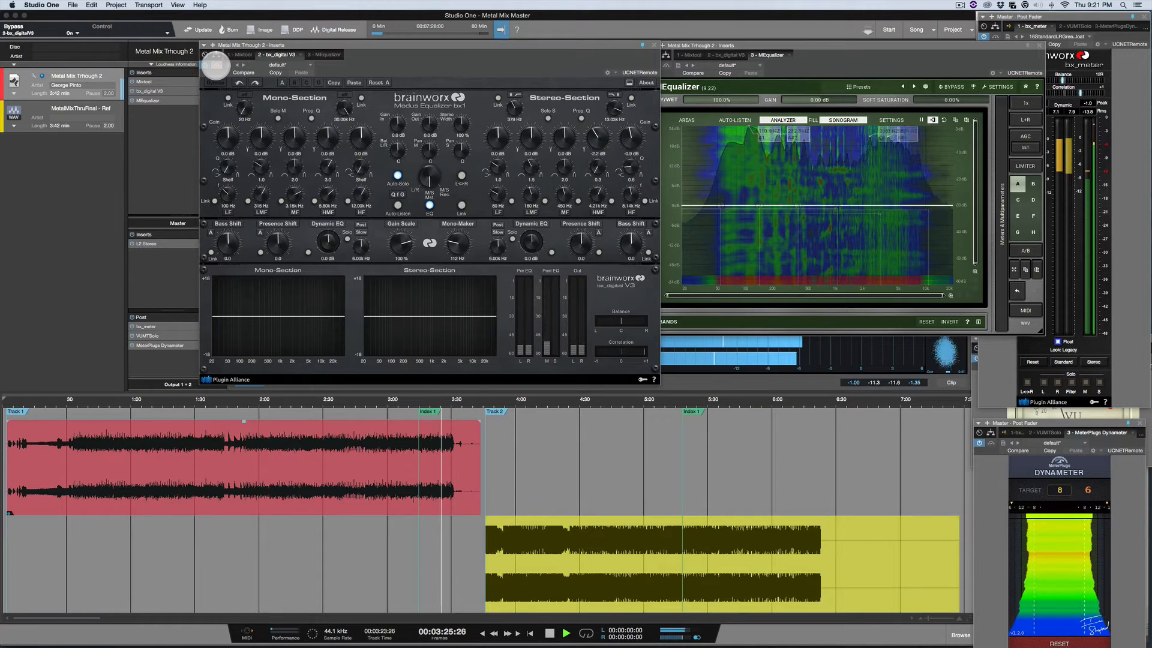
left_click(216, 64)
left_click(216, 65)
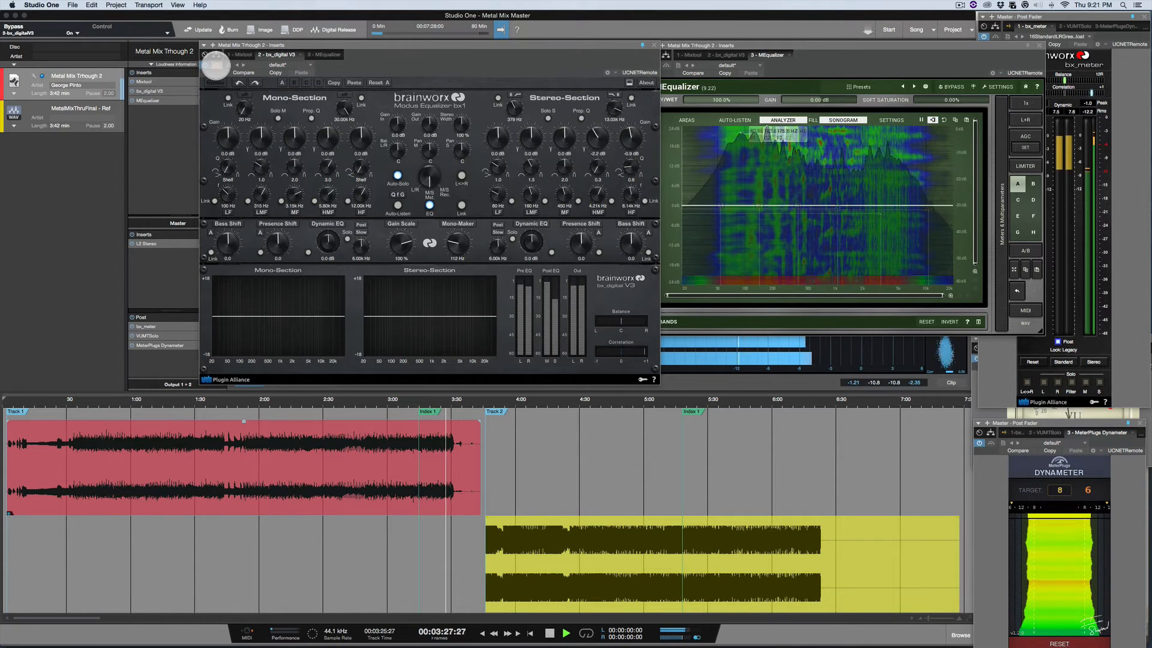
left_click(216, 65)
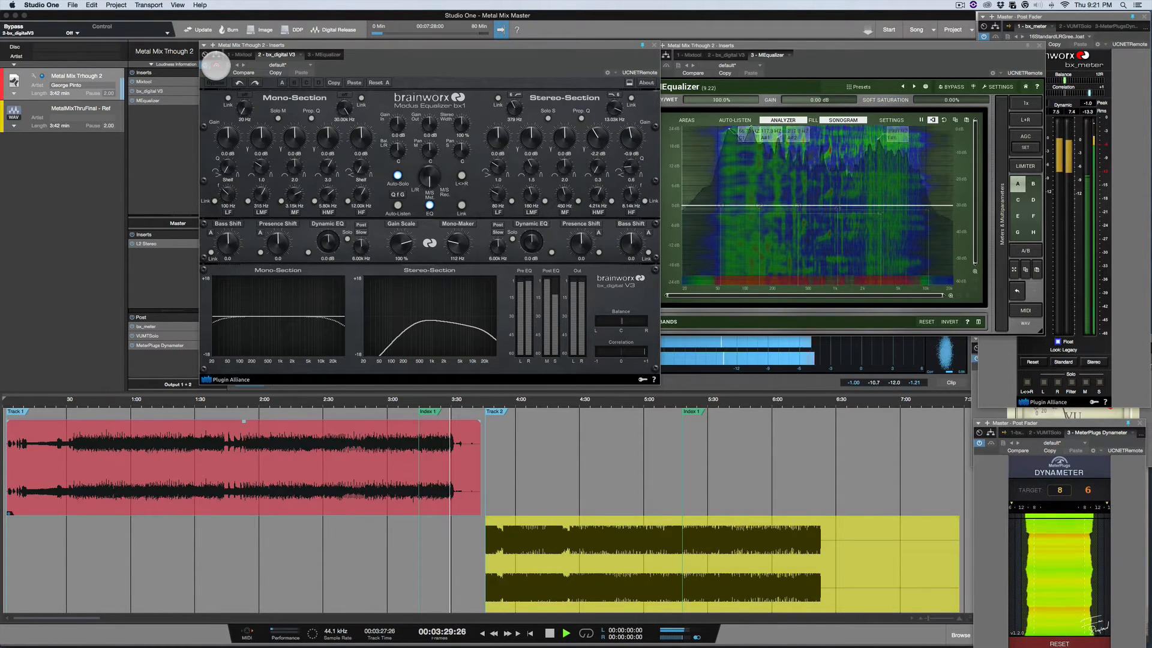
Alternate the Mono-Section and Stereo-Section solos while the mix plays, leave both off and stop playback
double_click(83, 71)
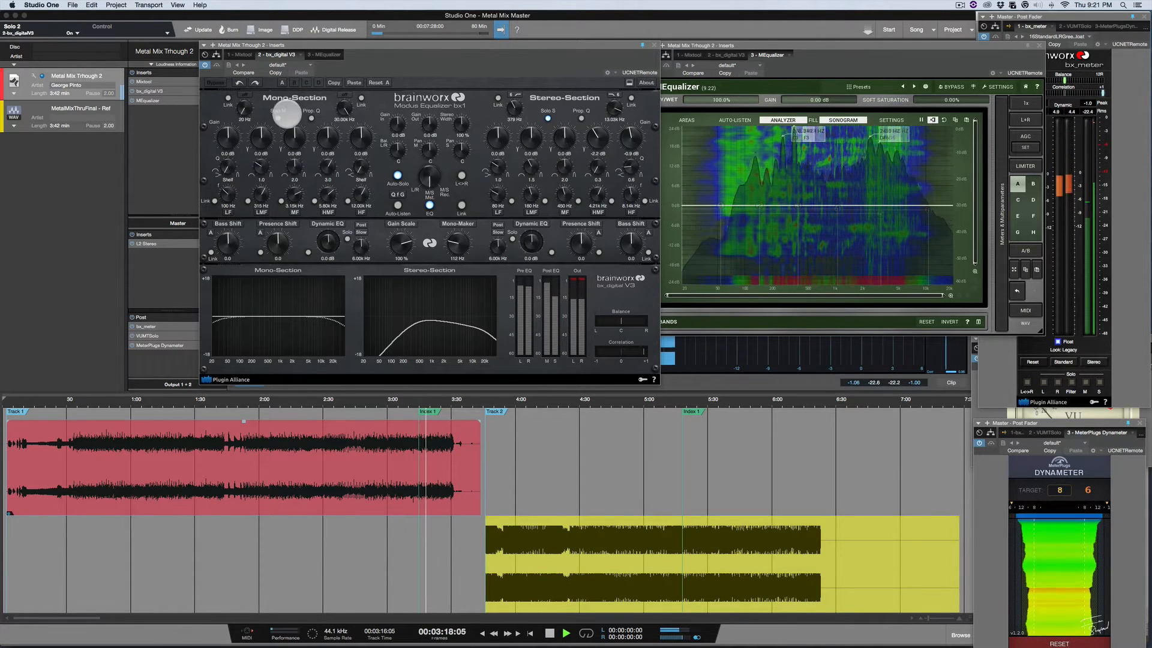
left_click(278, 118)
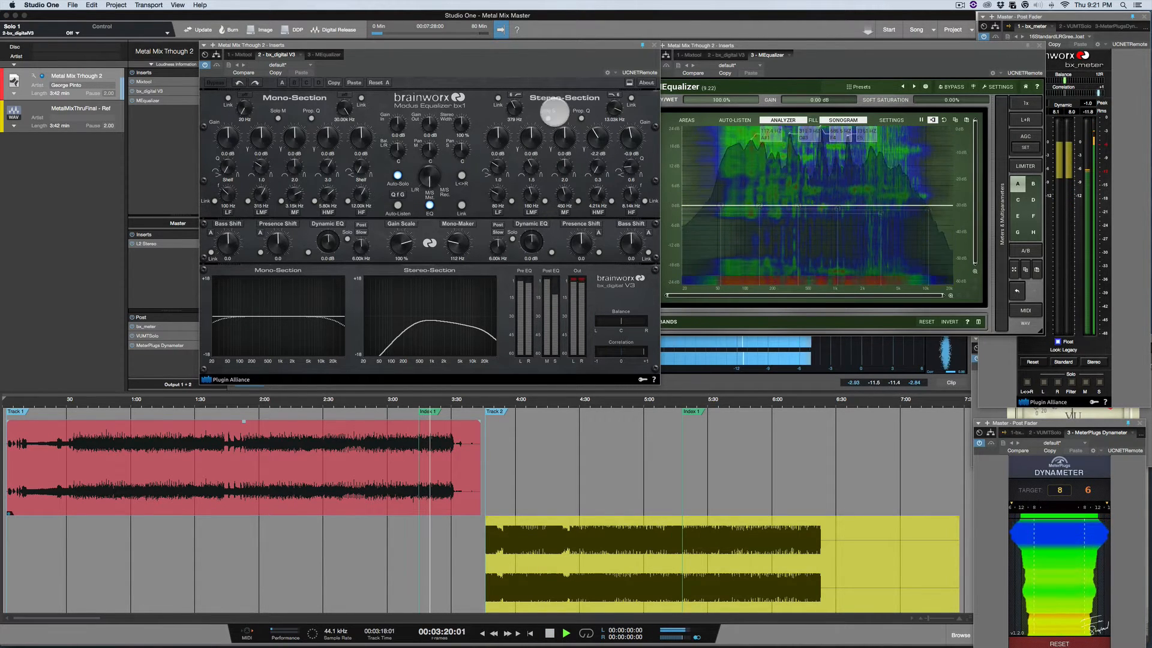
left_click(551, 119)
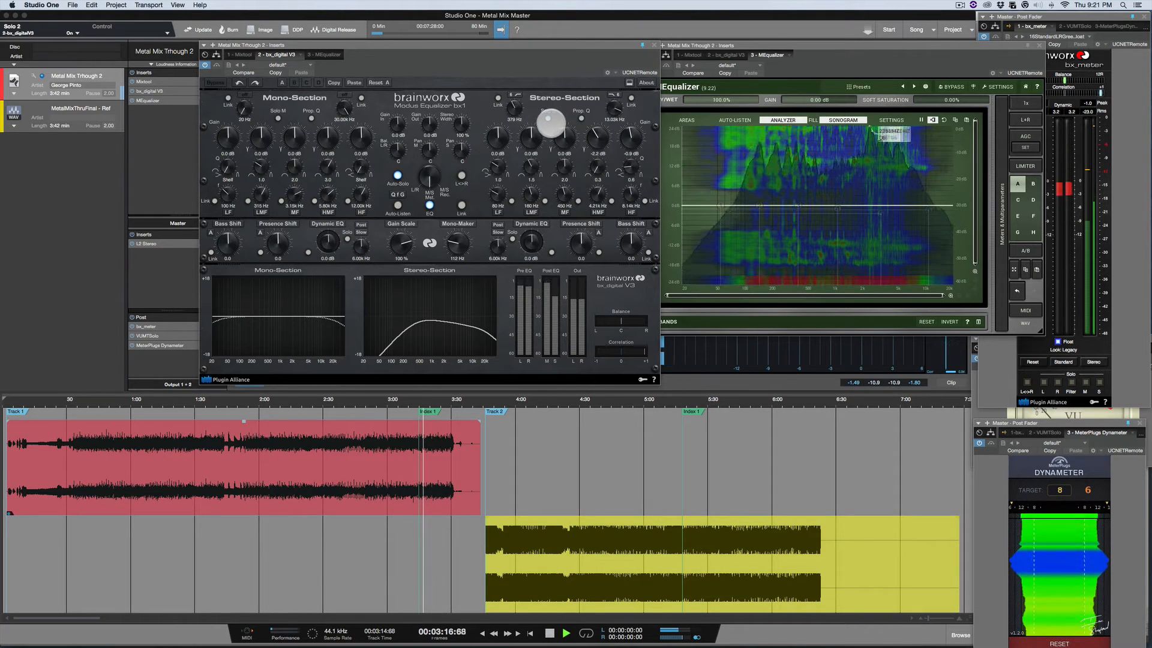
left_click(547, 118)
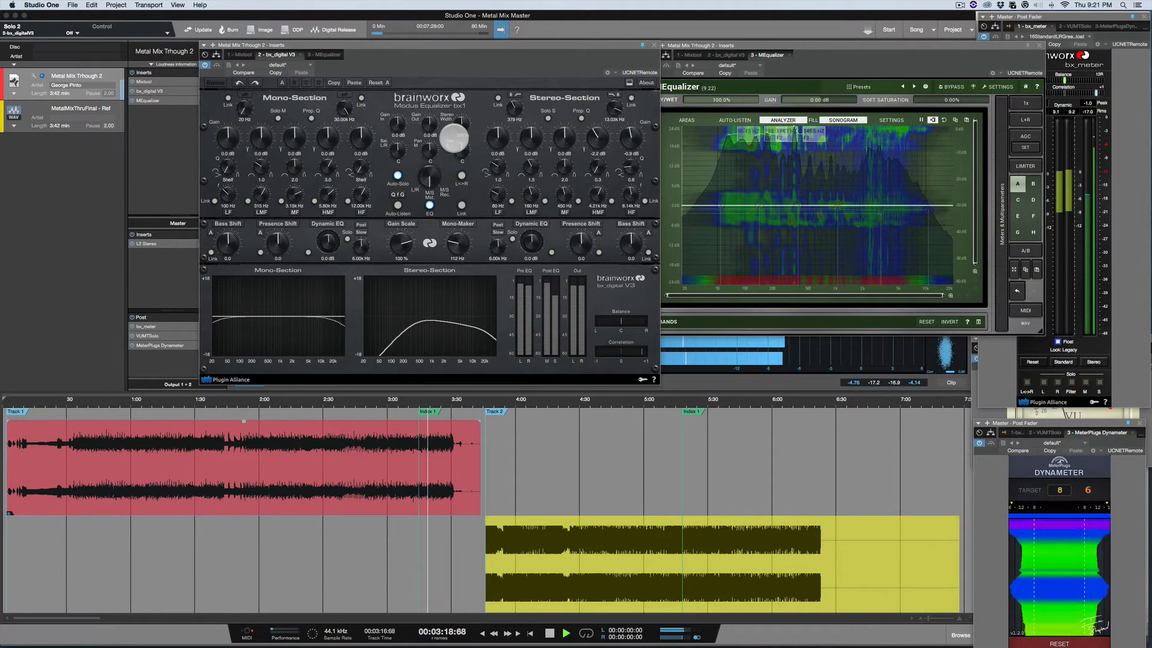
key("space")
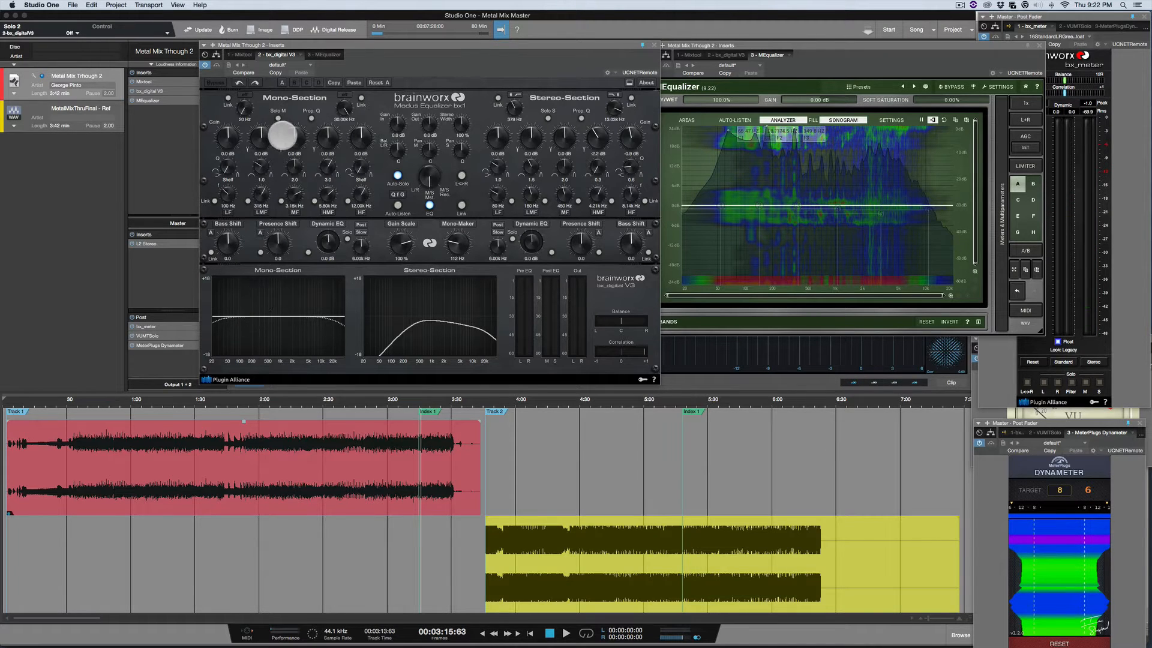
Solo the Mono-Section and play the mix and the reference from their Index 1 markers to compare them in MEqualizer
left_click(278, 121)
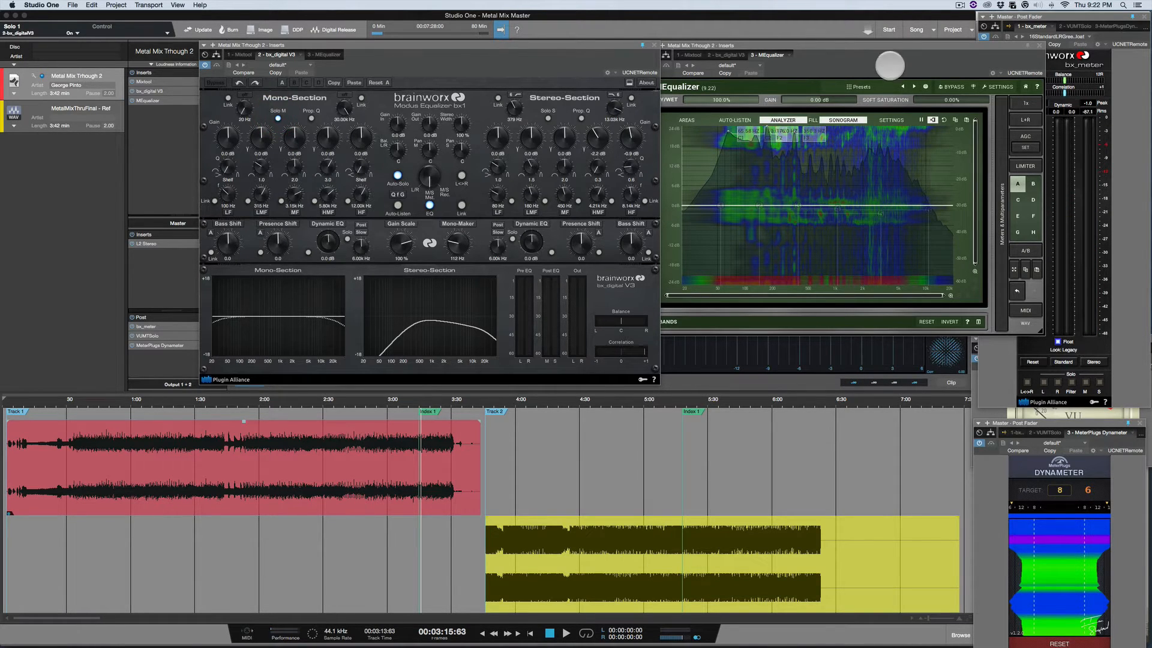
left_click(904, 48)
key("space")
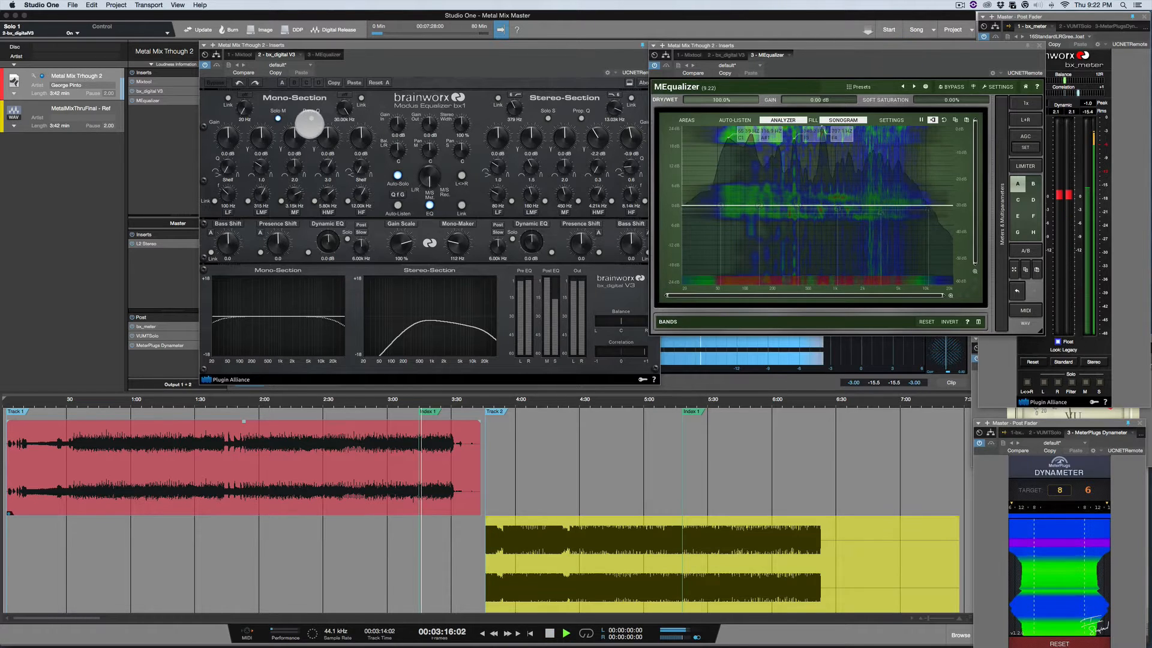
left_click(685, 397)
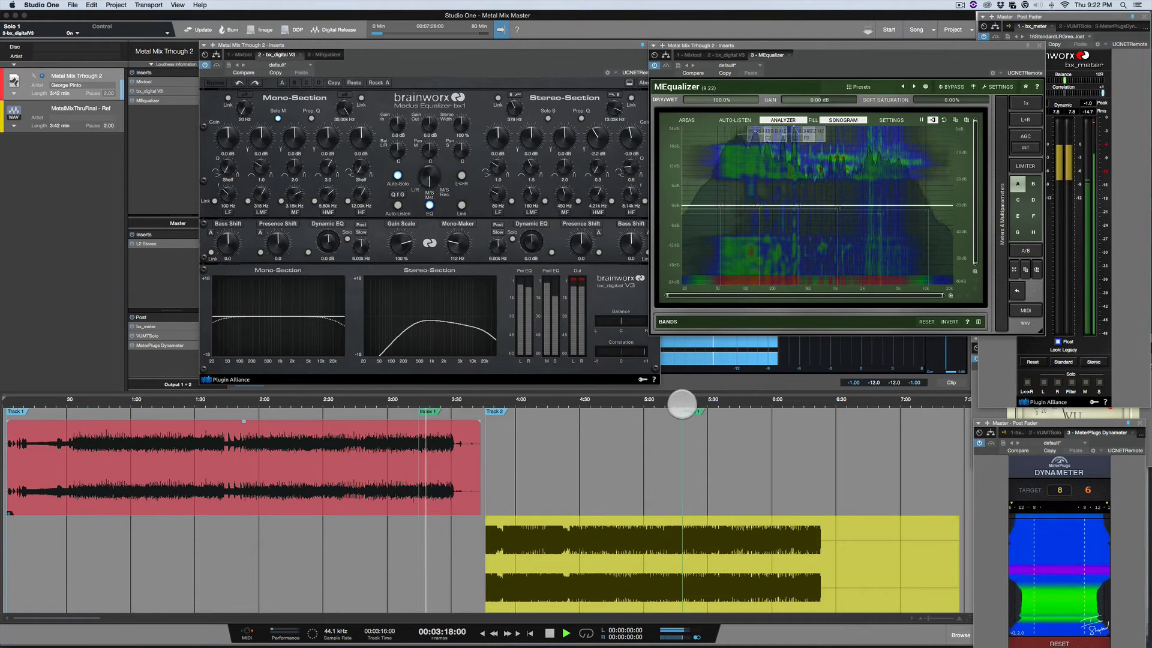
left_click(422, 401)
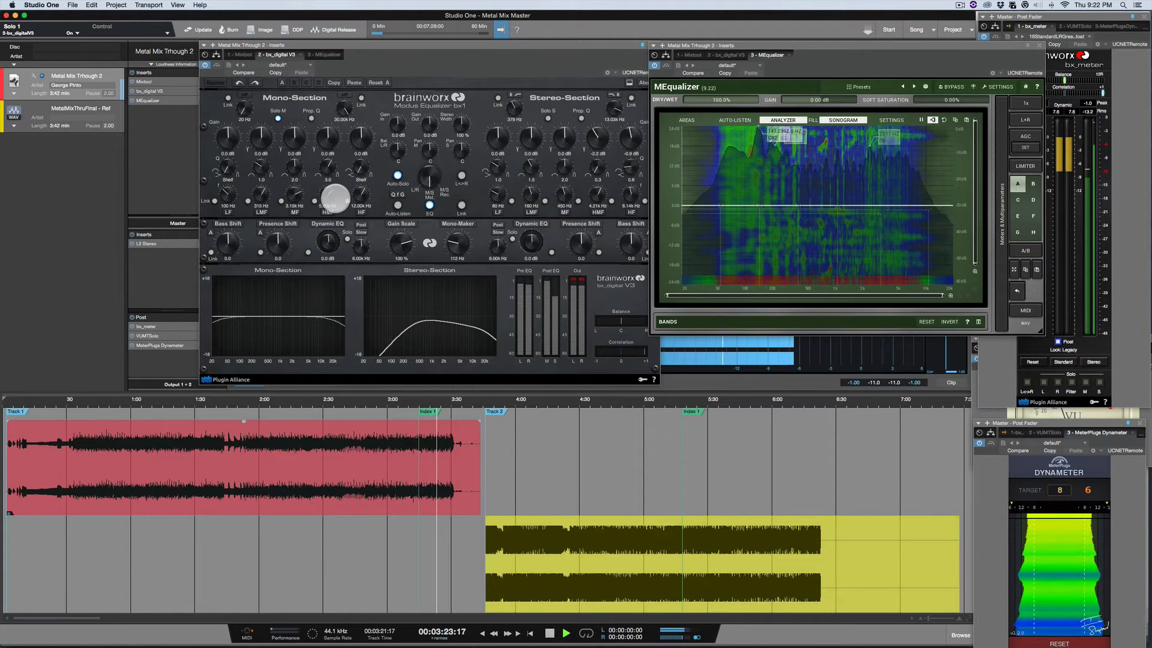
Set the Mono-Section's LMF band to 611 Hz with -1.9 dB gain, turn on Auto-Listen and restart playback
left_click(260, 192)
left_click_drag(260, 192, 264, 182)
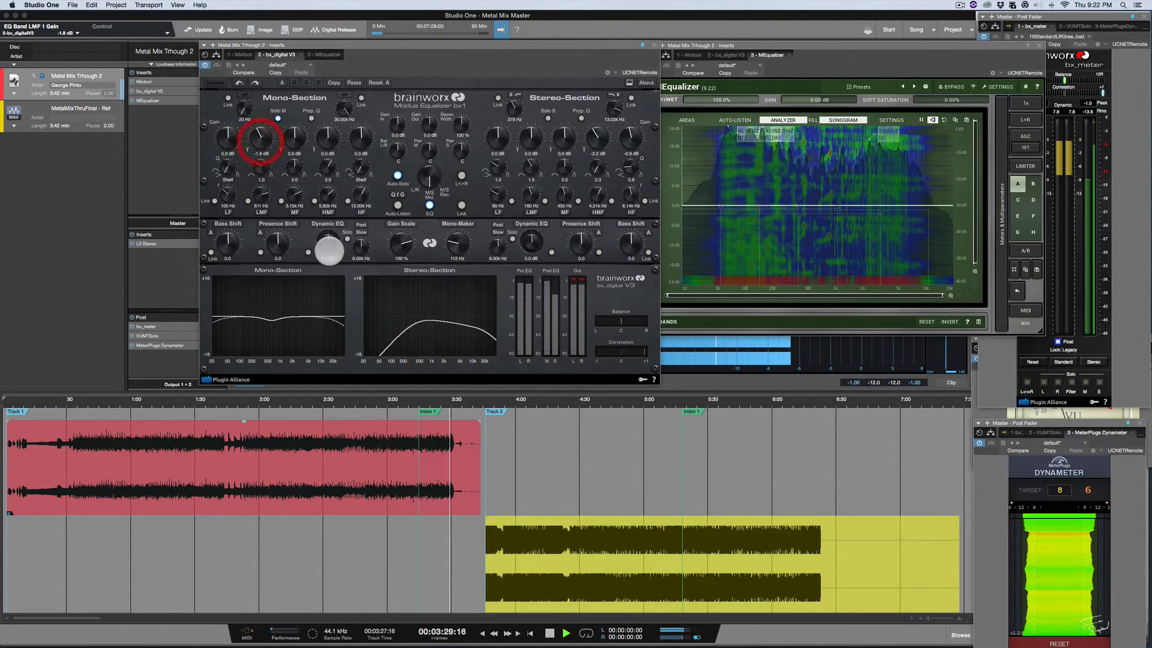
left_click(397, 201)
key("space")
key("space")
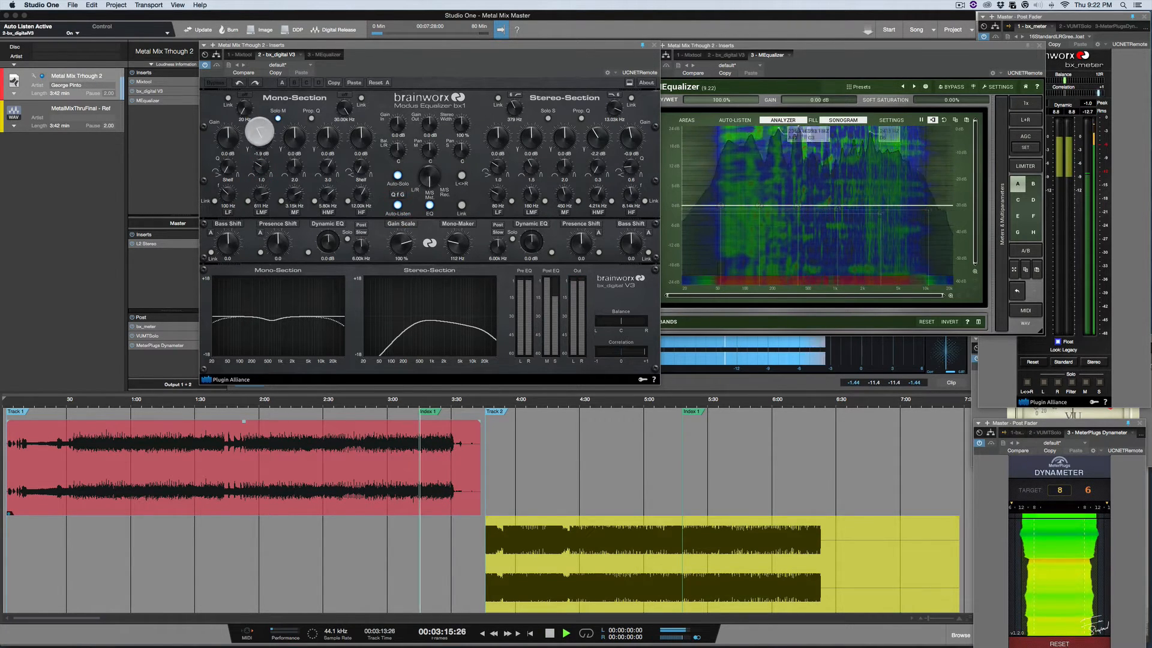
Set the Mono-Section's LMF band to 876 Hz with a gain of -1.0 dB and a Q of 1.3
left_click_drag(259, 132, 259, 139)
mouse_move(259, 201)
left_mouse_down()
mouse_move(257, 210)
mouse_move(256, 193)
mouse_move(266, 201)
left_mouse_up()
left_click_drag(265, 200, 265, 198)
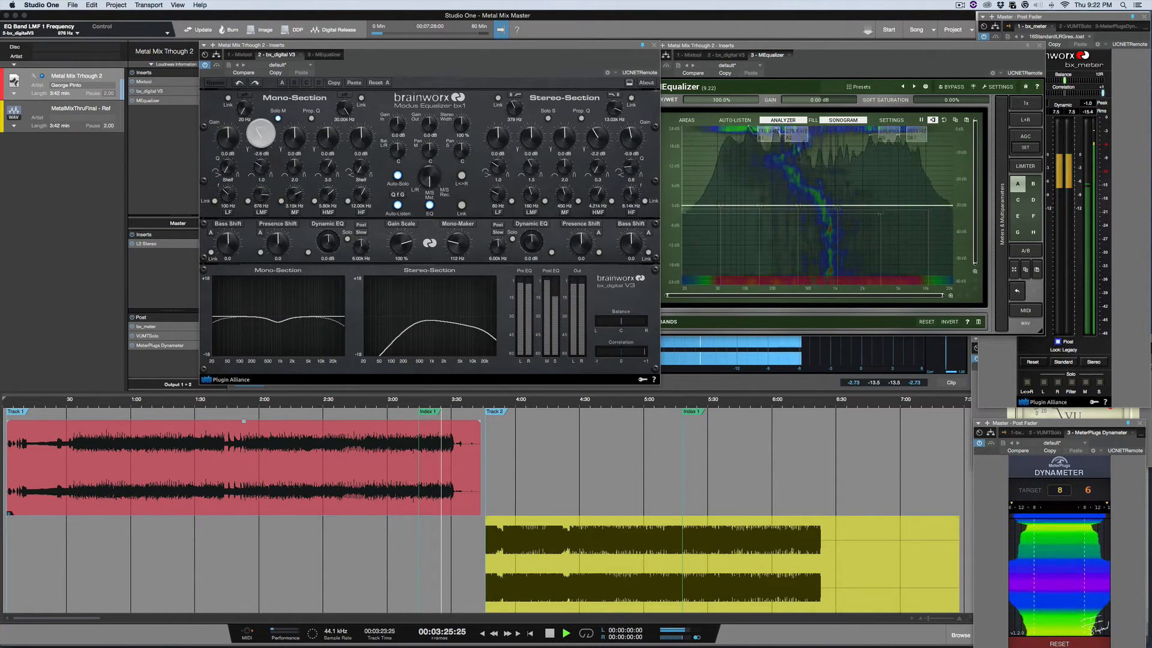
left_click_drag(261, 133, 257, 181)
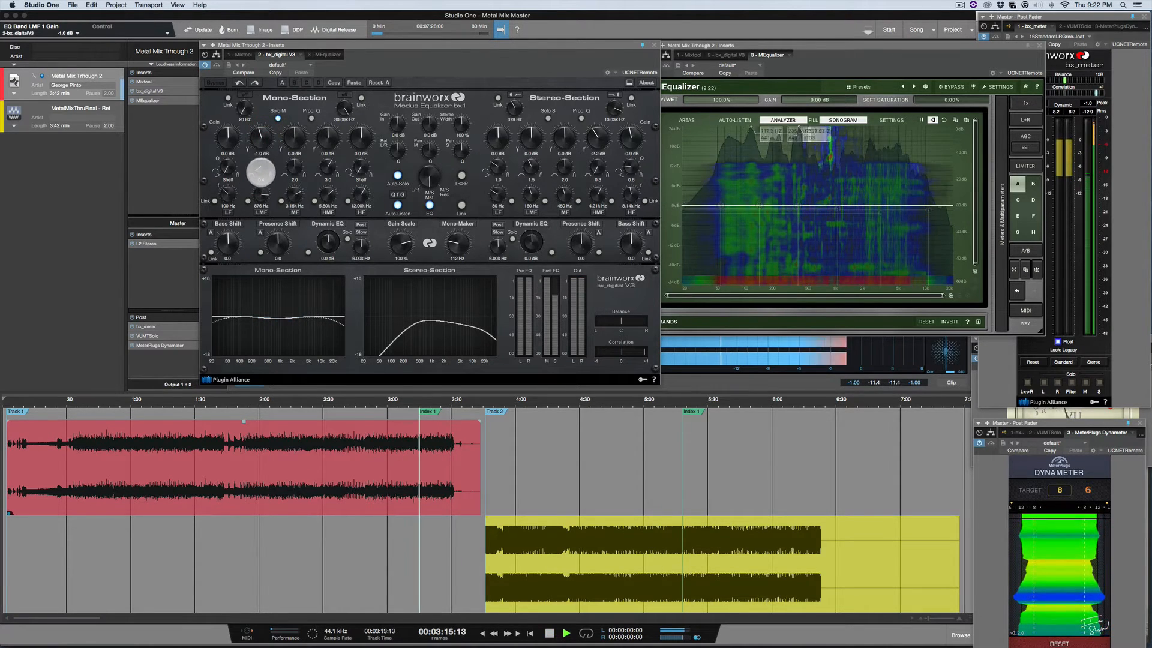
mouse_move(257, 175)
left_mouse_down()
mouse_move(259, 163)
mouse_move(319, 264)
mouse_move(275, 176)
left_mouse_up()
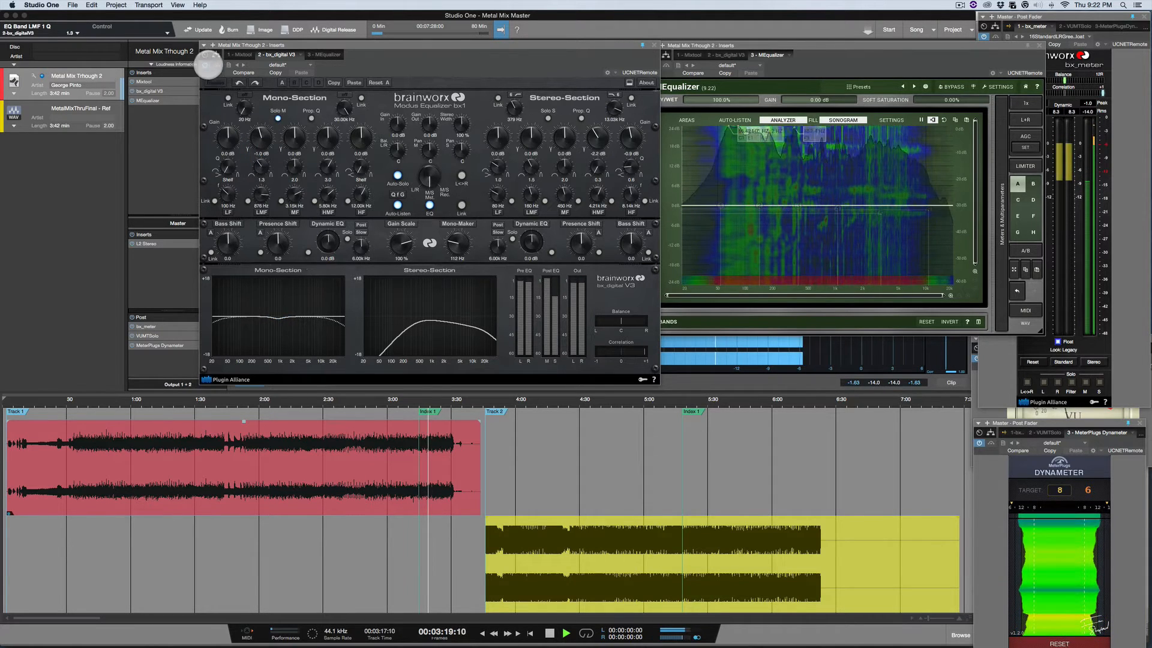
Turn off the Mono-Section solo and compare the playing mix with bx_digital V3 bypassed and active
left_click(206, 64)
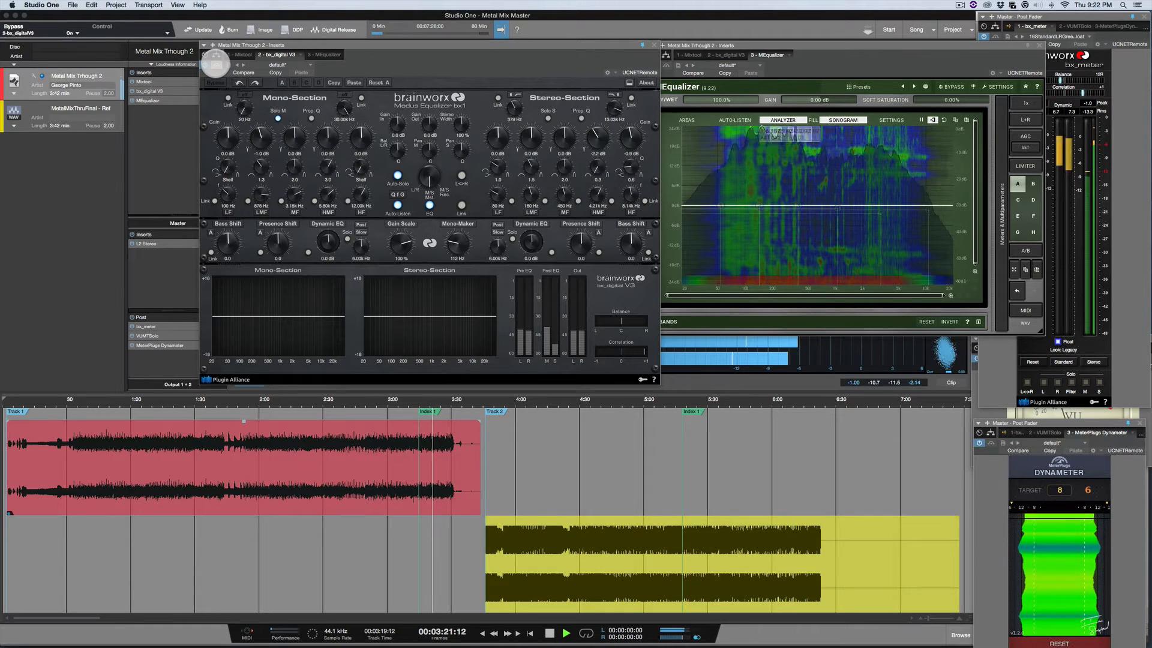
left_click(215, 65)
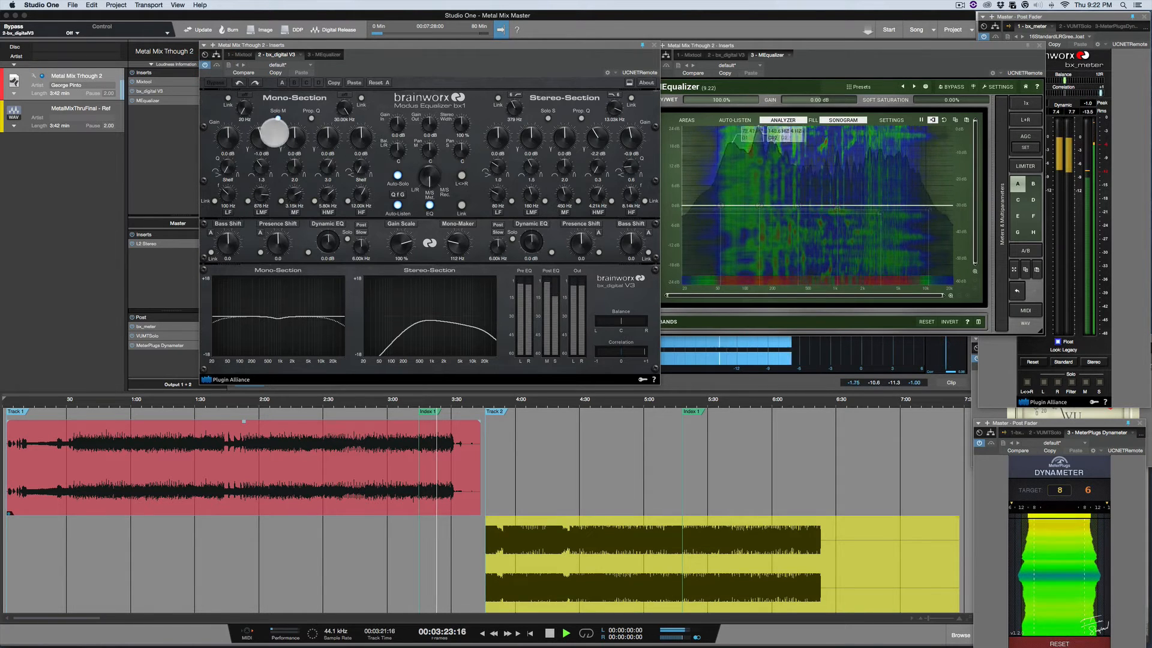
left_click(278, 118)
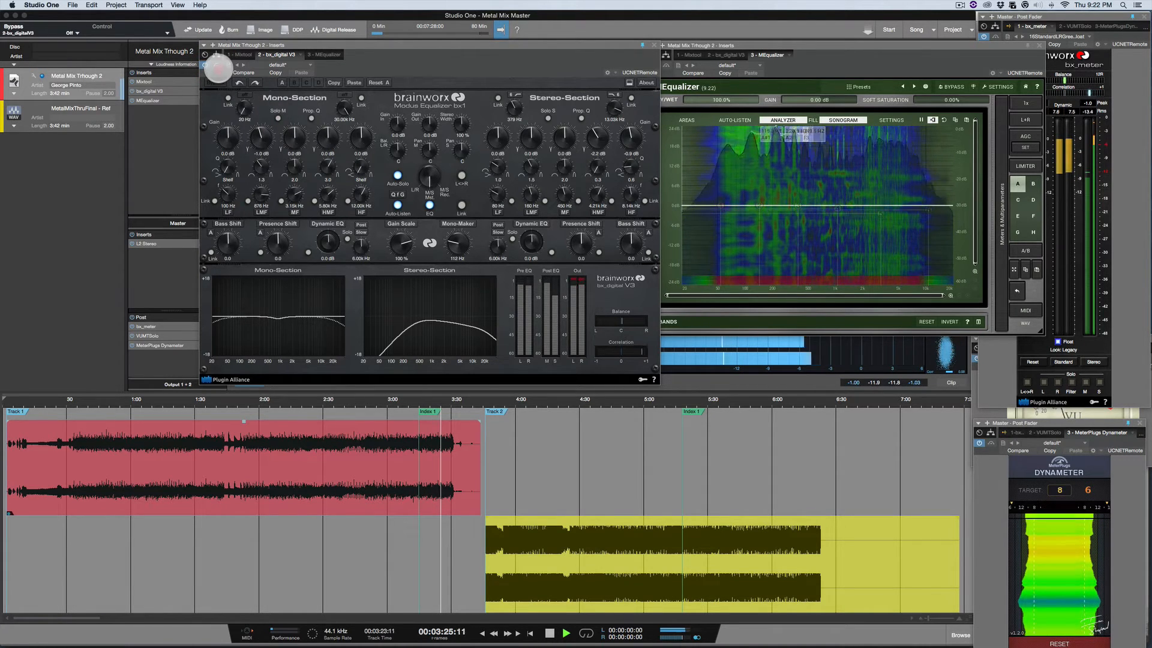
left_click(218, 65)
left_click(218, 65)
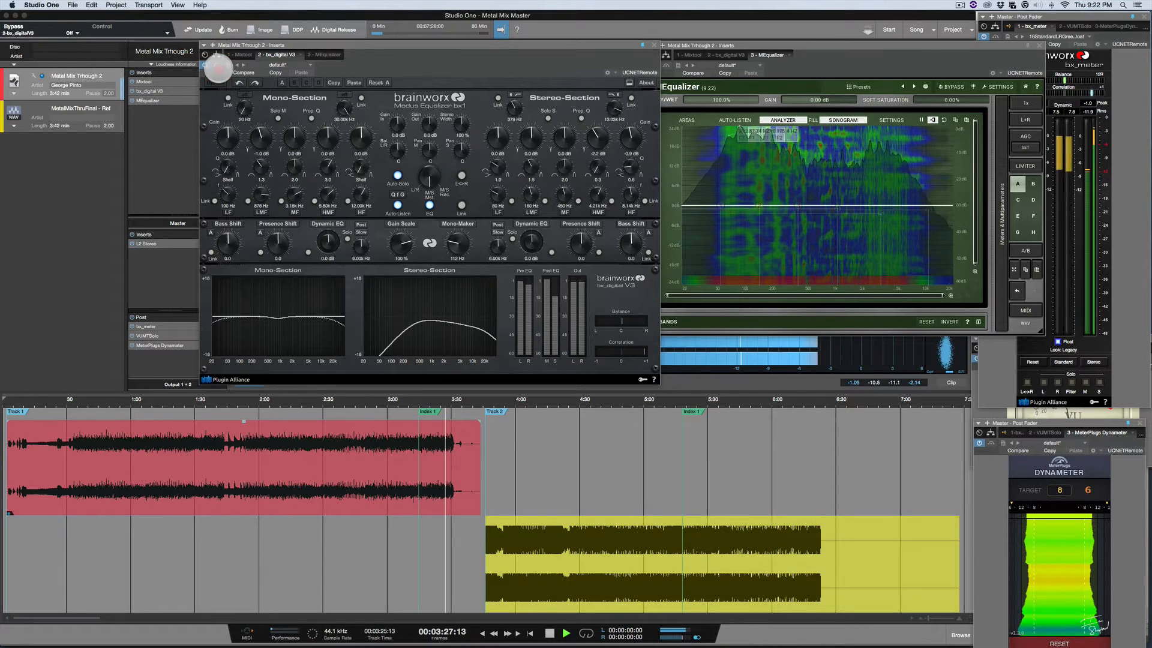
key("space")
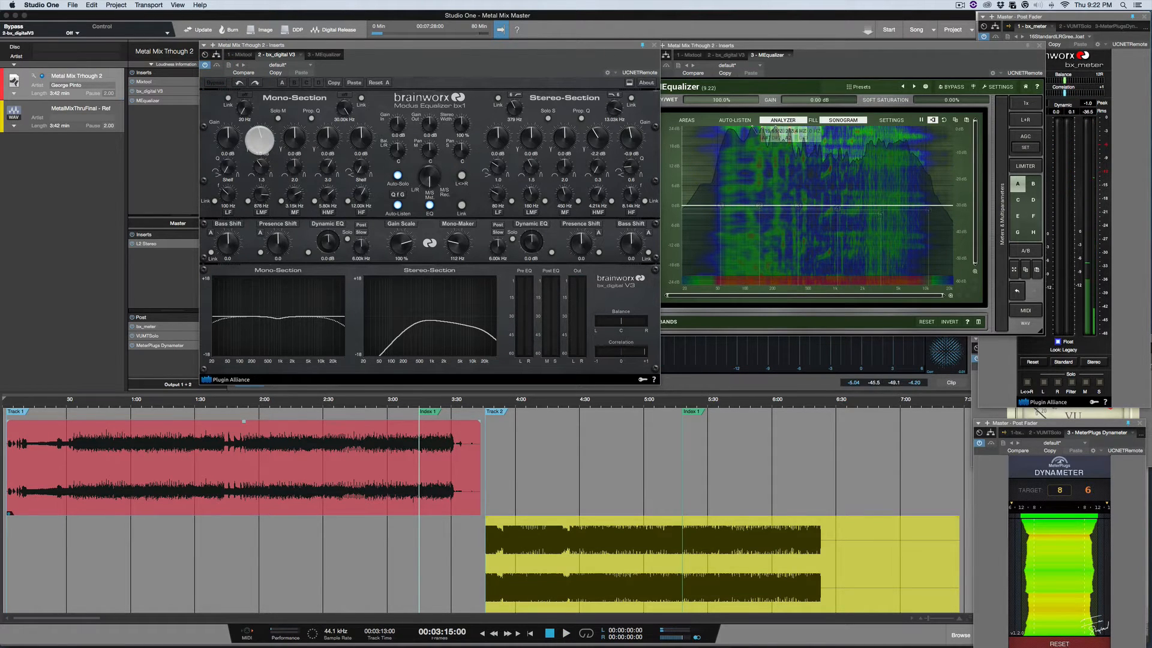
key("space")
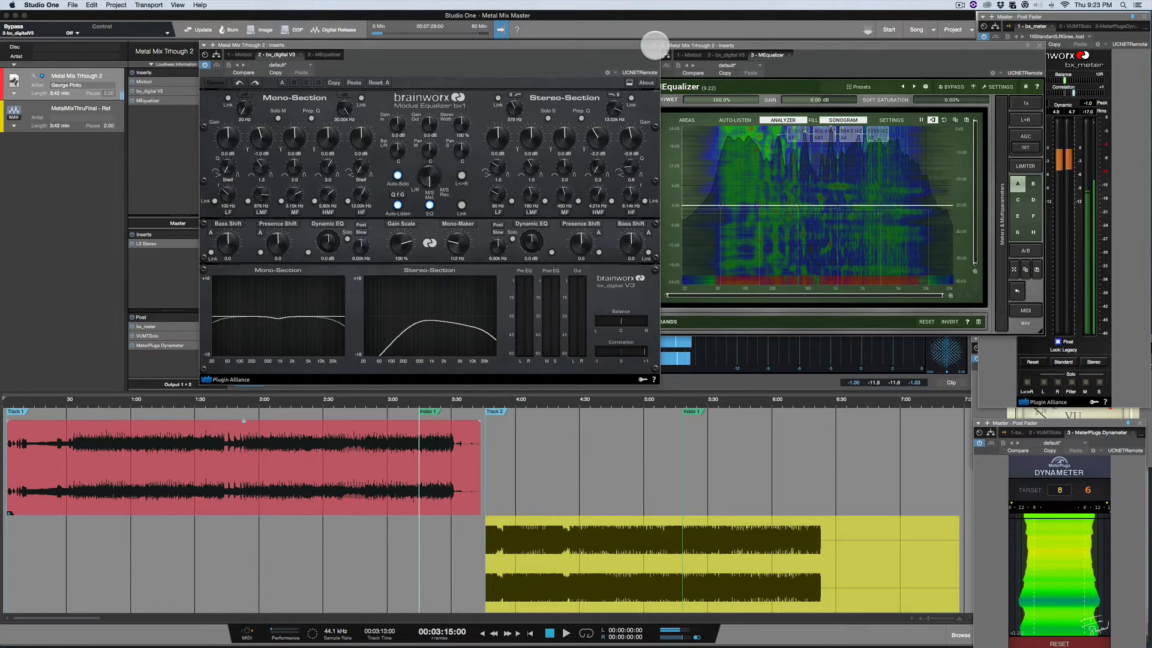
Close the bx_digital V3 window, enlarge the mix's MEqualizer window and turn off its sonogram and analyzer displays
left_click(654, 45)
left_click_drag(779, 47, 366, 64)
left_click_drag(626, 349, 924, 382)
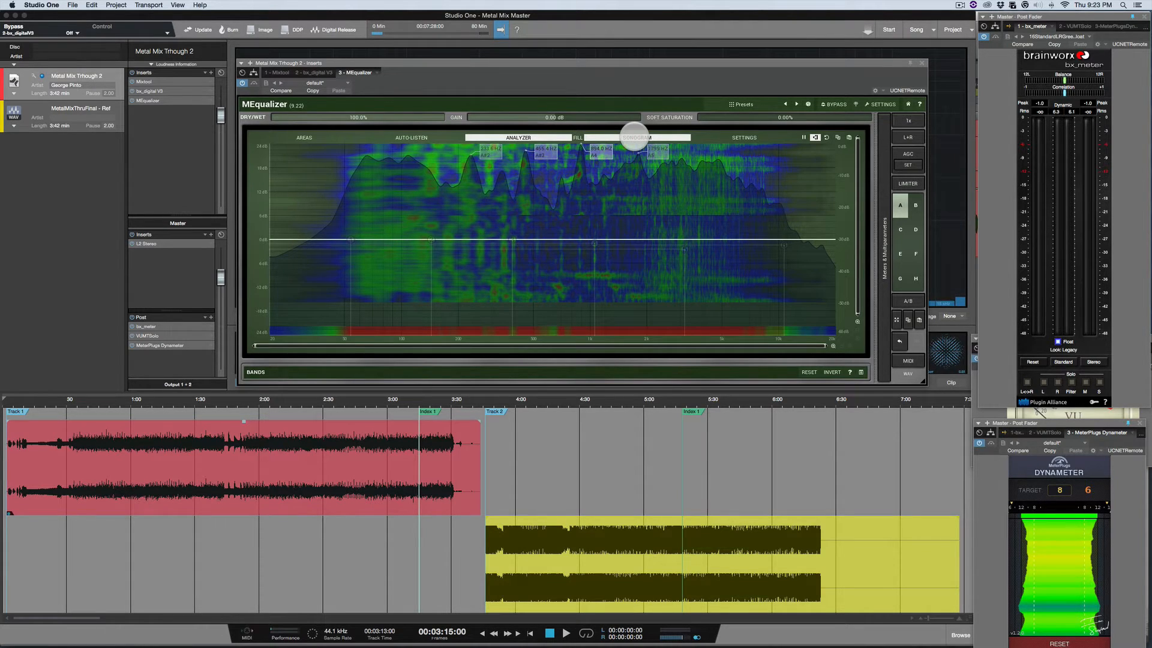
left_click(634, 136)
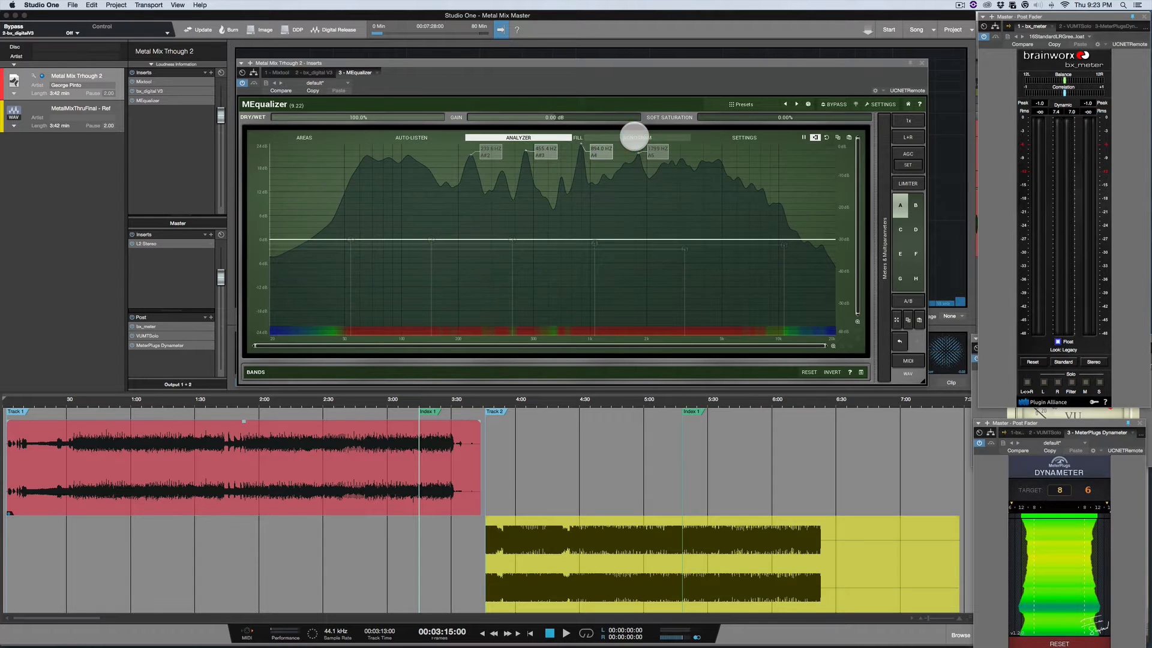
key("space")
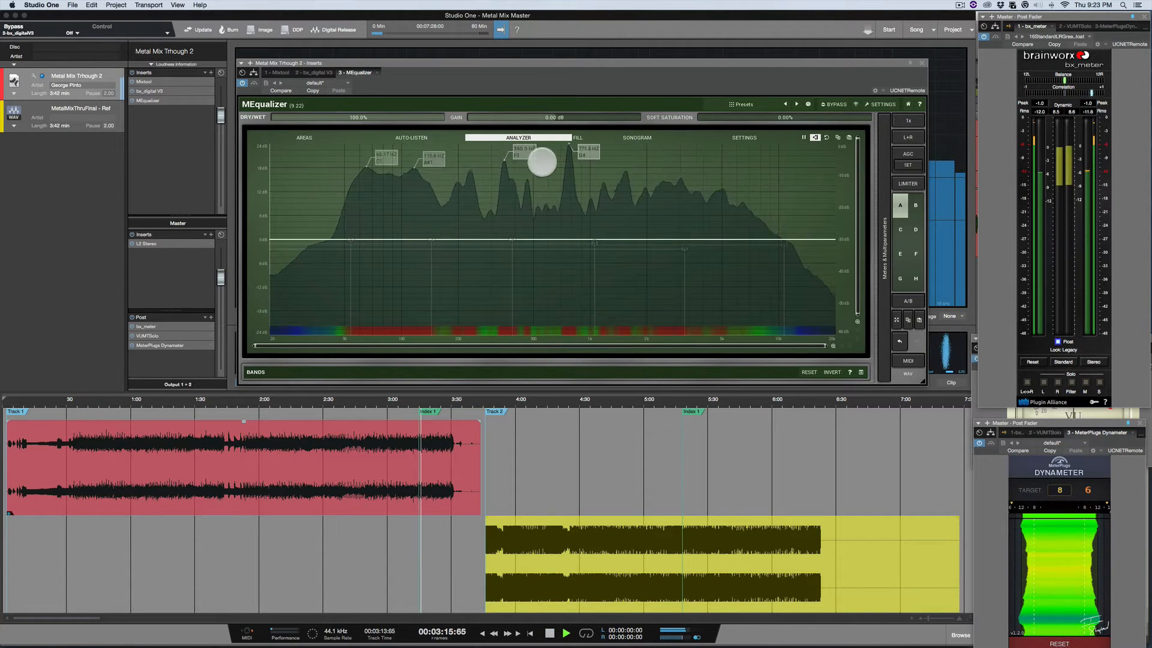
left_click(537, 137)
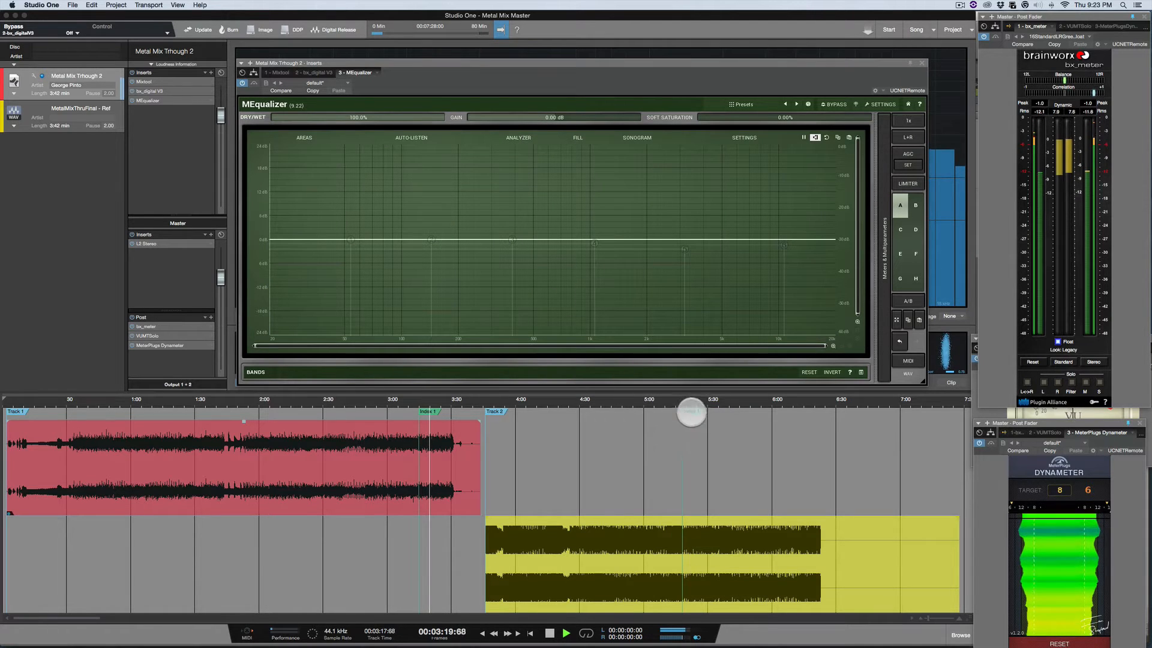
Turn off the Stereo-Section solo in the reference track's bx_digital V3 and close the plug-in window
left_click(684, 406)
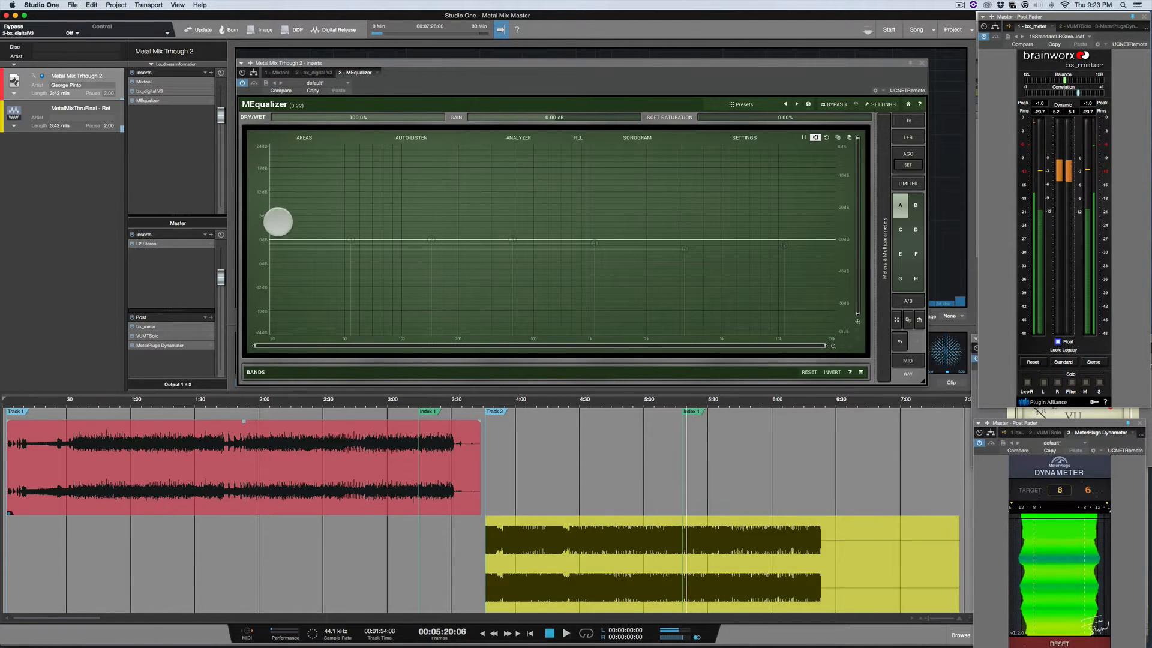
left_click(94, 108)
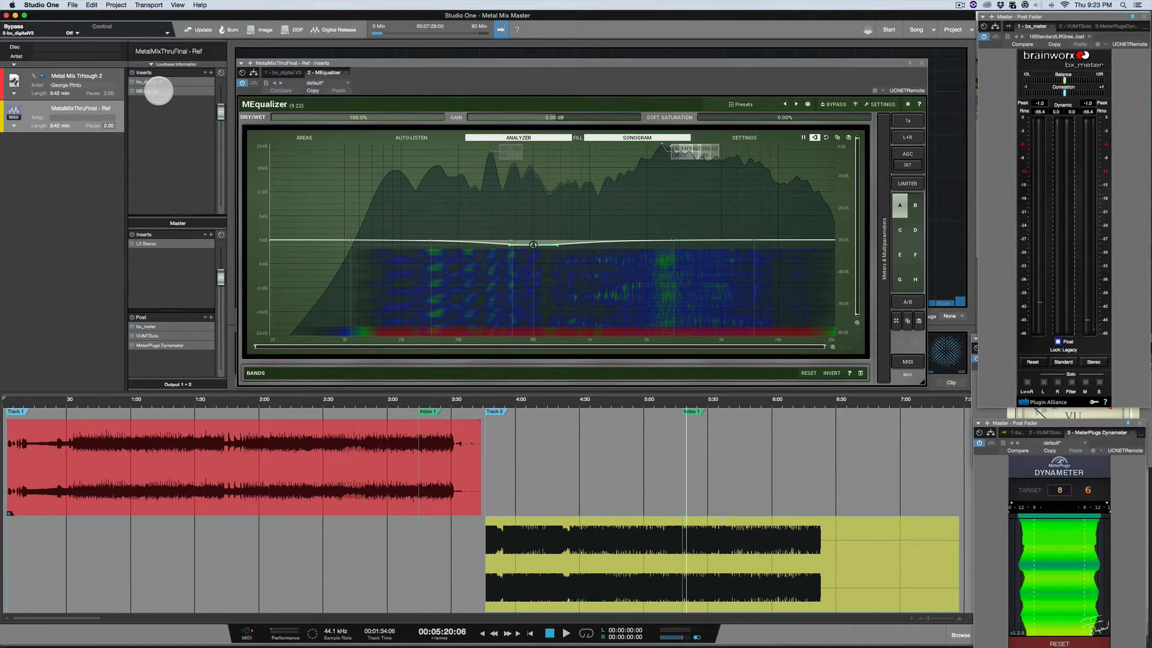
left_click(158, 90)
left_click(159, 91)
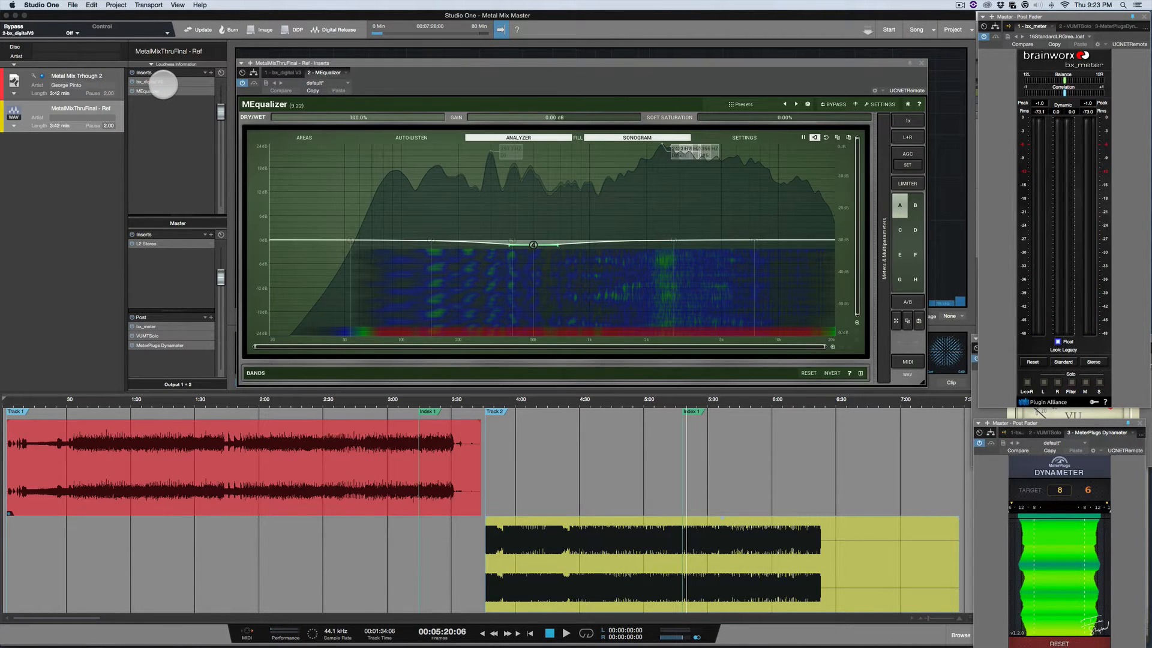
left_click(159, 81)
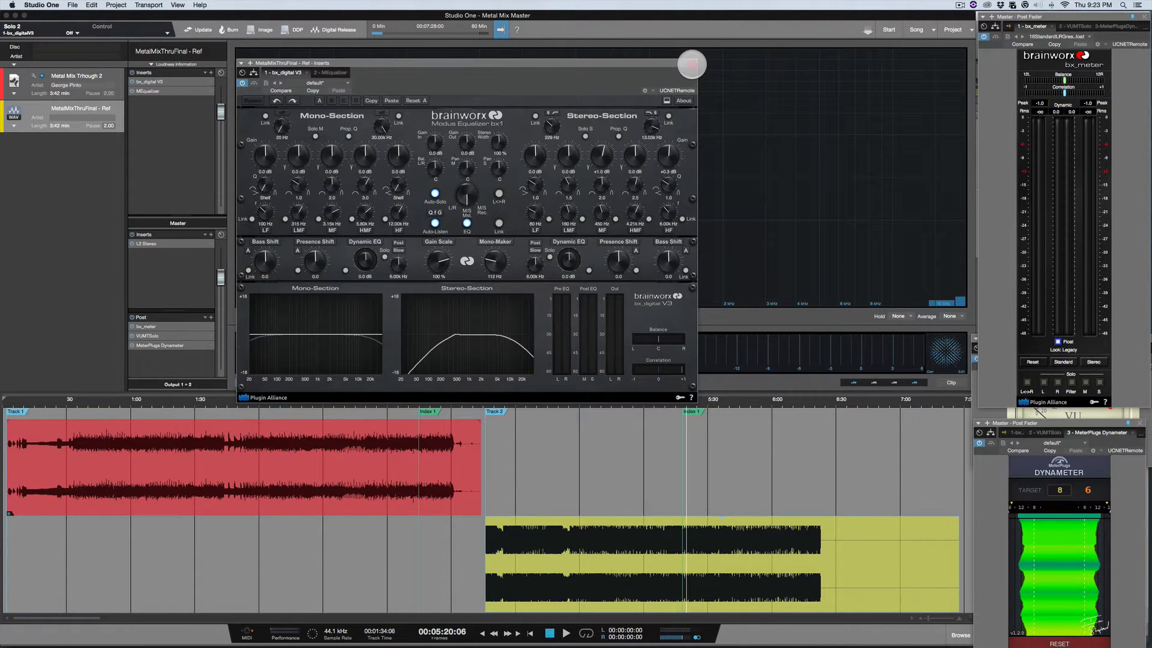
left_click(692, 65)
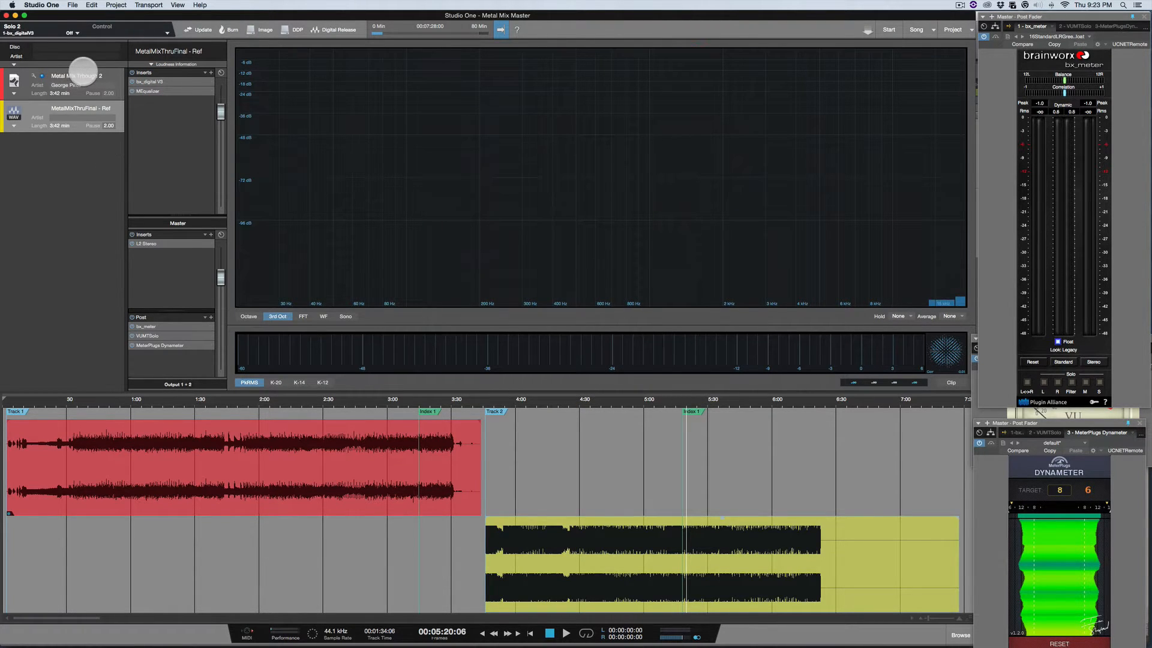
Reopen the mix's MEqualizer and alternate playback between the mix and the reference around their Index 1 markers
left_click(84, 71)
double_click(157, 101)
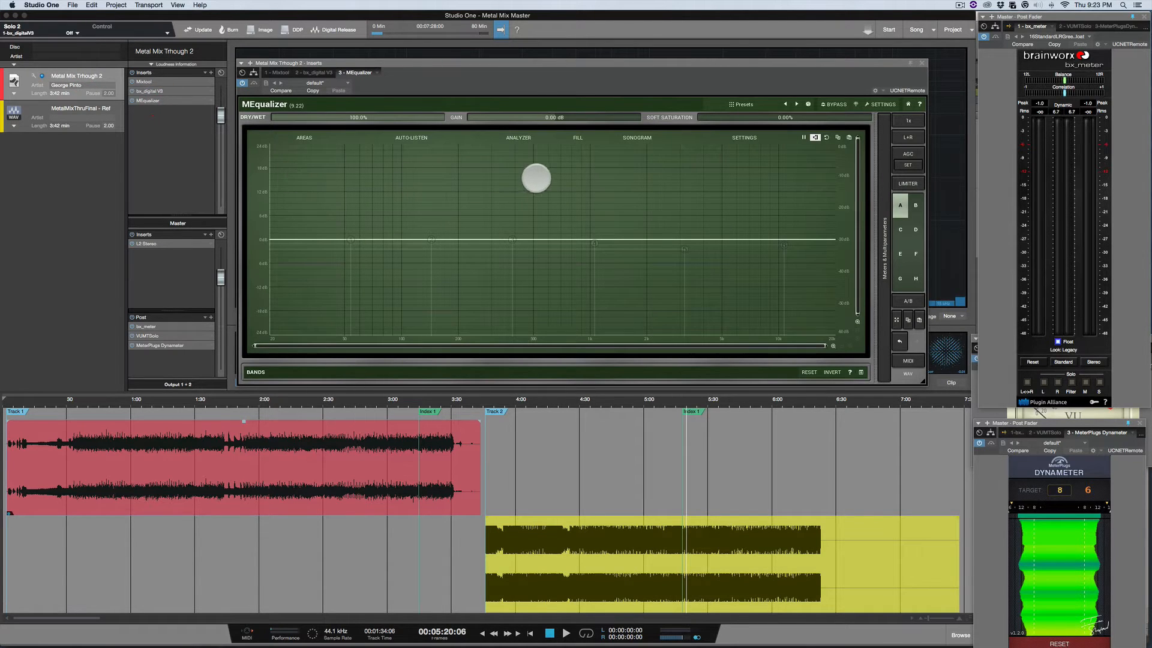
key("space")
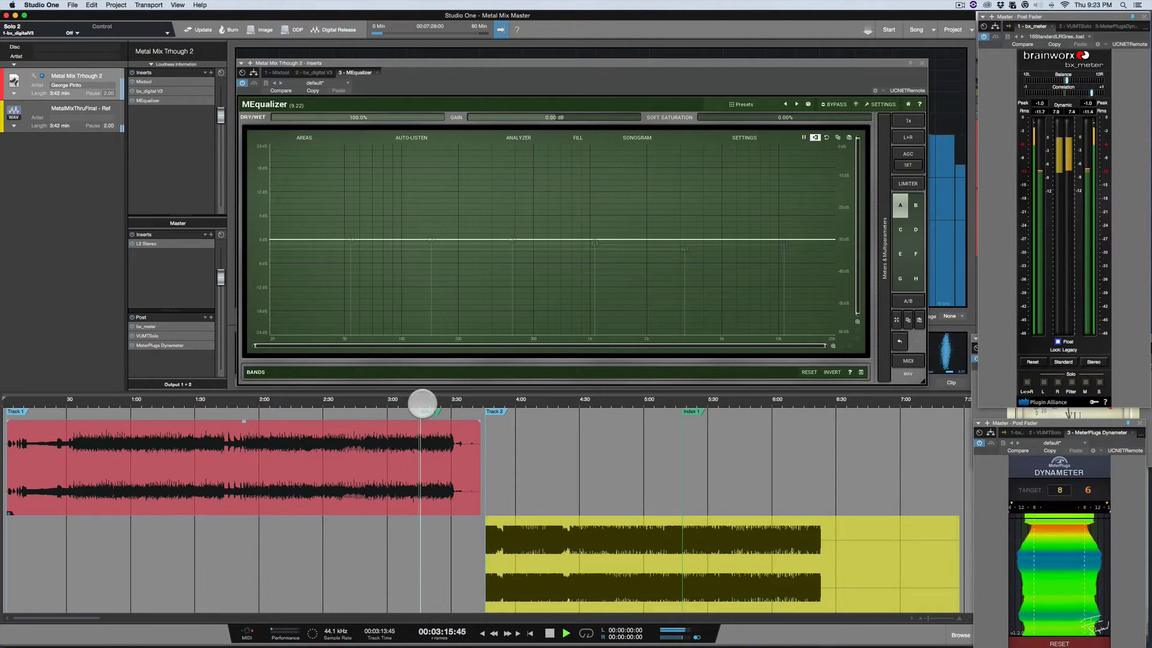
left_click(423, 405)
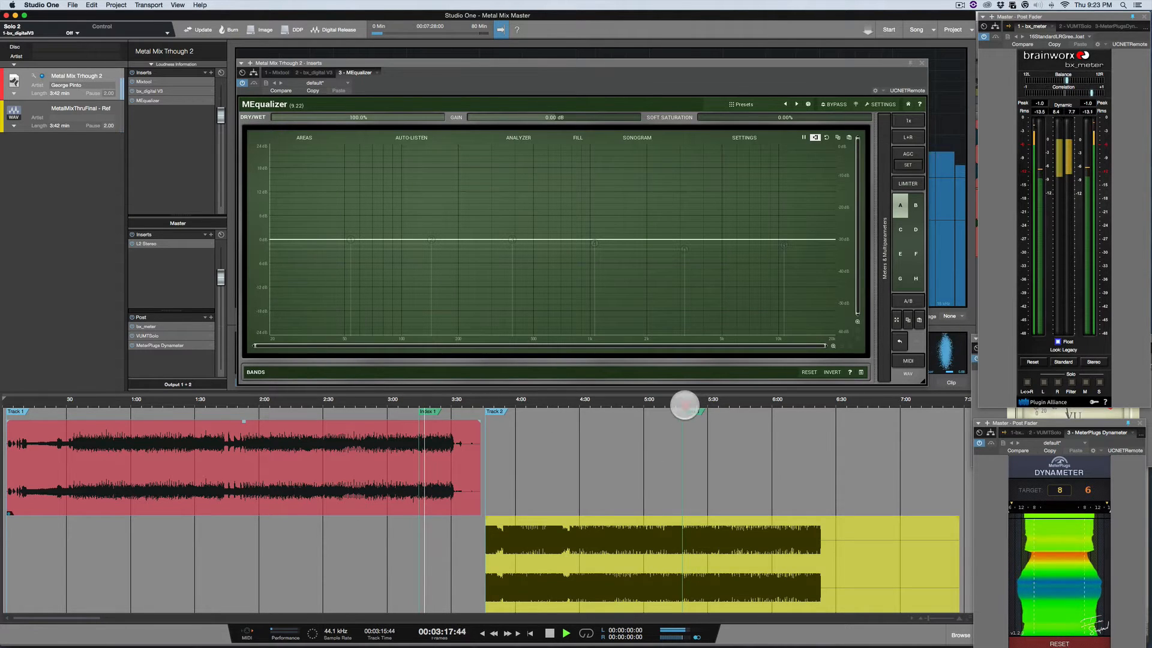
left_click(684, 405)
left_click(420, 403)
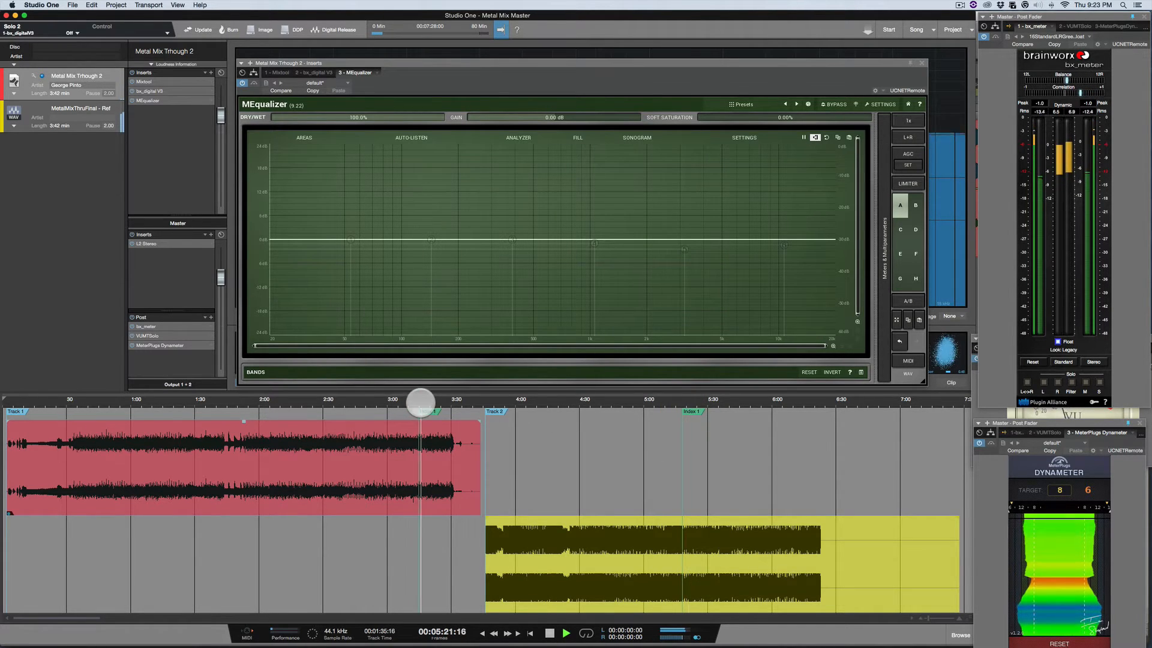
key("space")
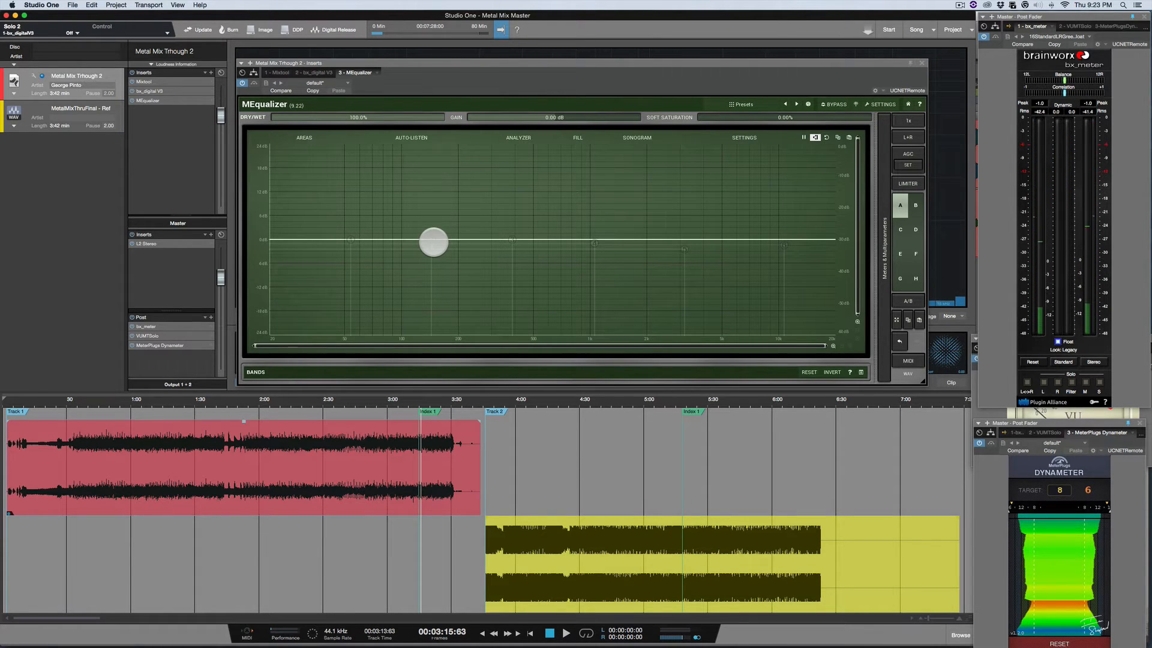
Boost MEqualizer's band 2 by about 1.5 dB at 85.70 Hz with a narrower Q and check the mix against bypass
key("space")
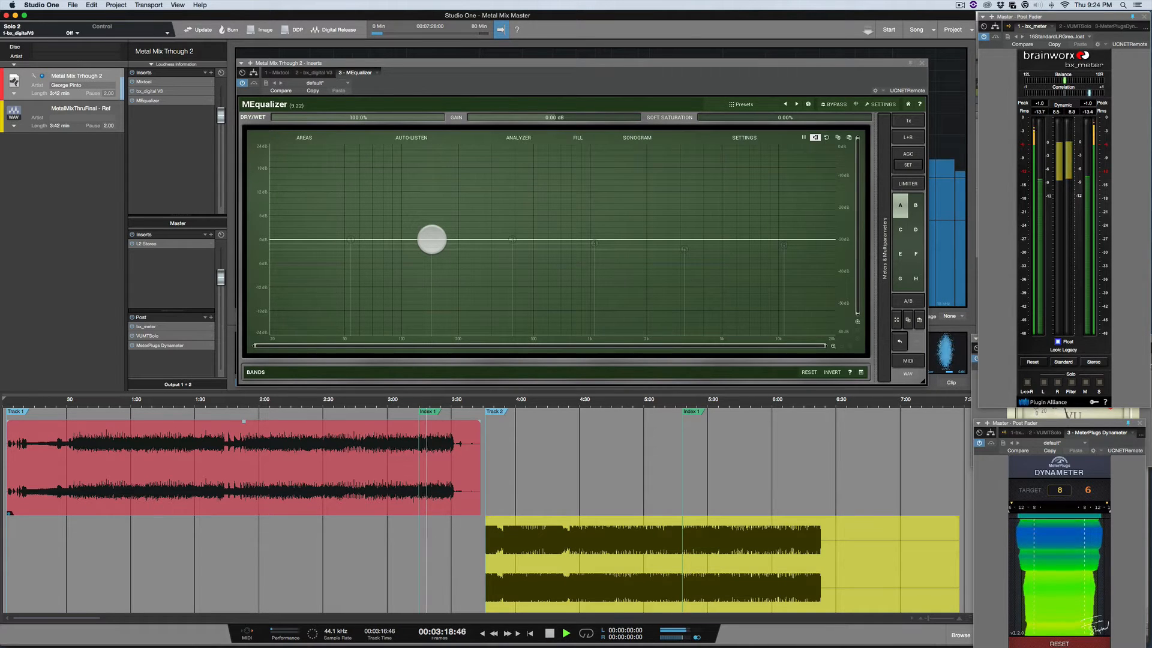
key("super+Tab")
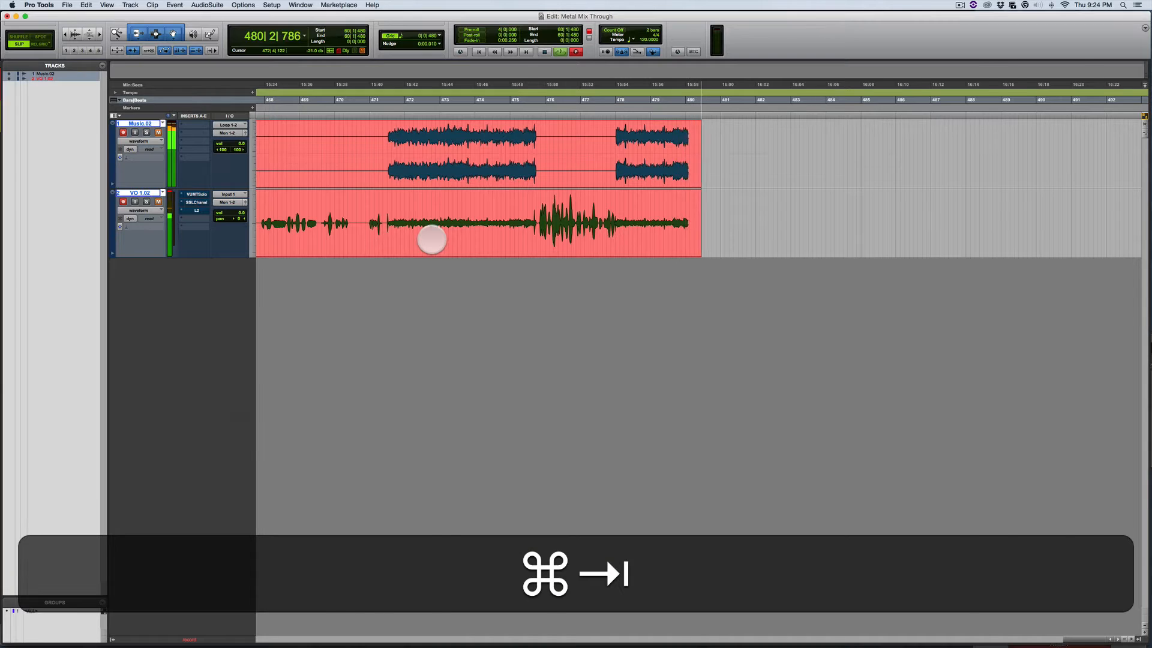
key("super+Tab")
mouse_move(432, 239)
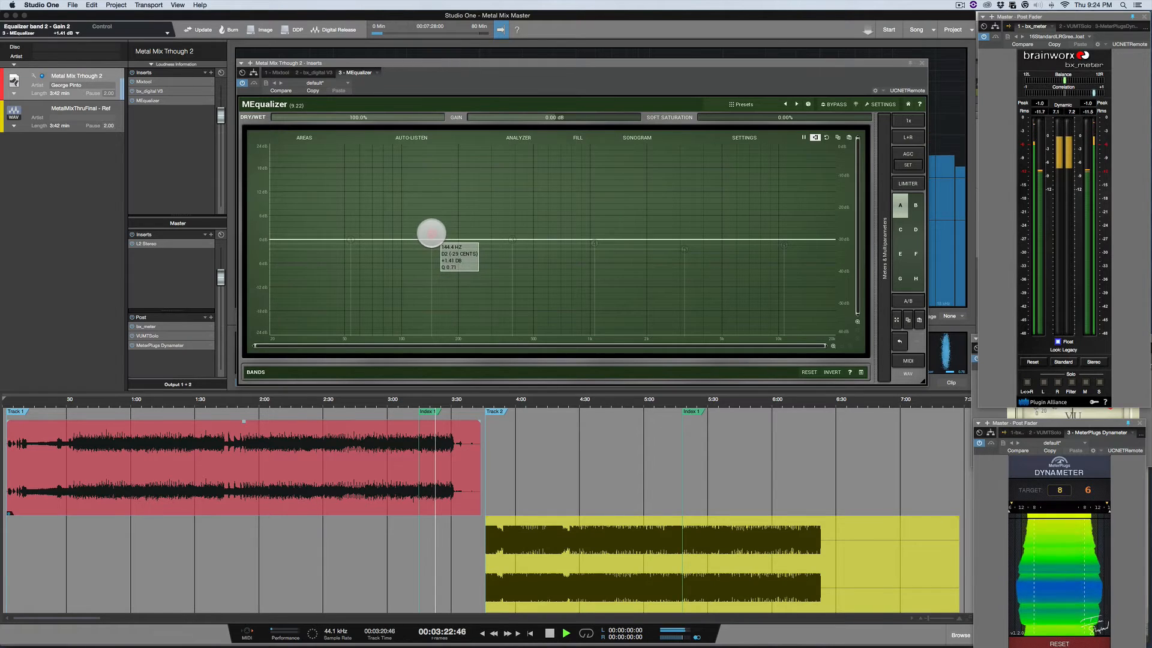
left_click_drag(431, 238, 445, 234)
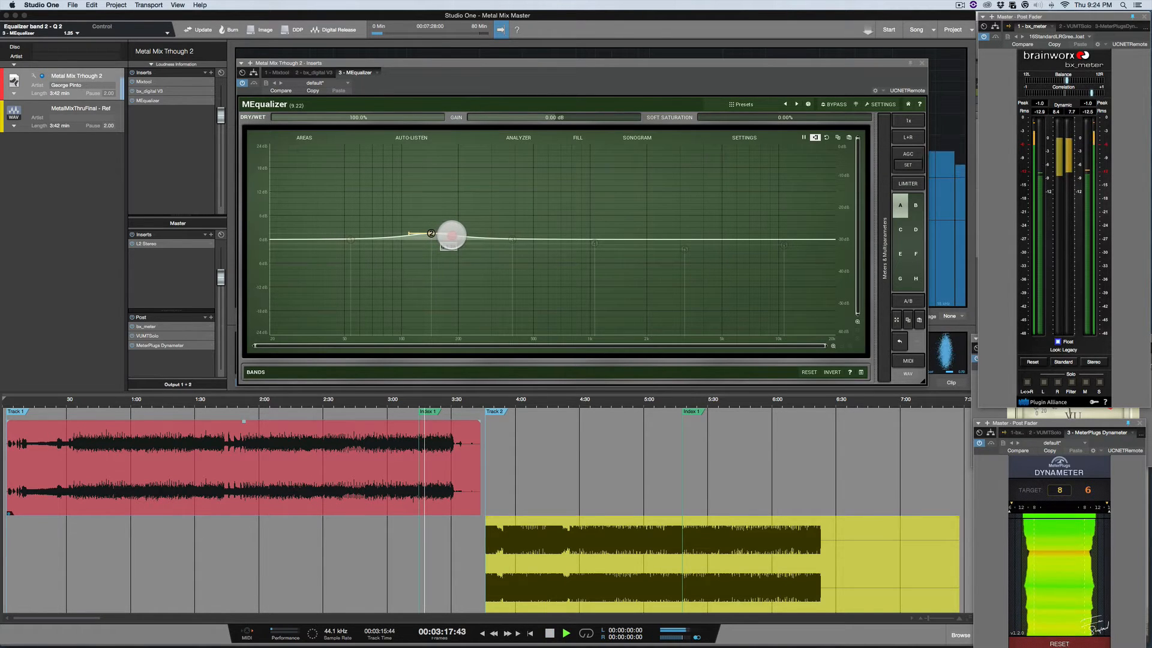
left_click_drag(455, 235, 365, 231)
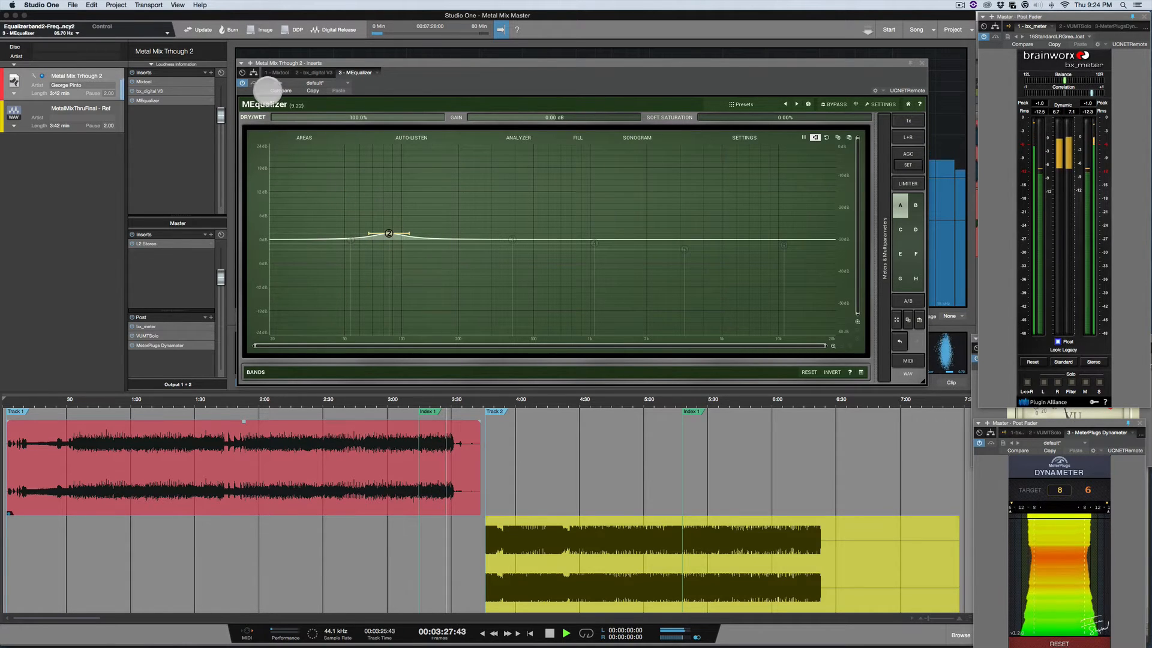
left_click(254, 83)
left_click(255, 83)
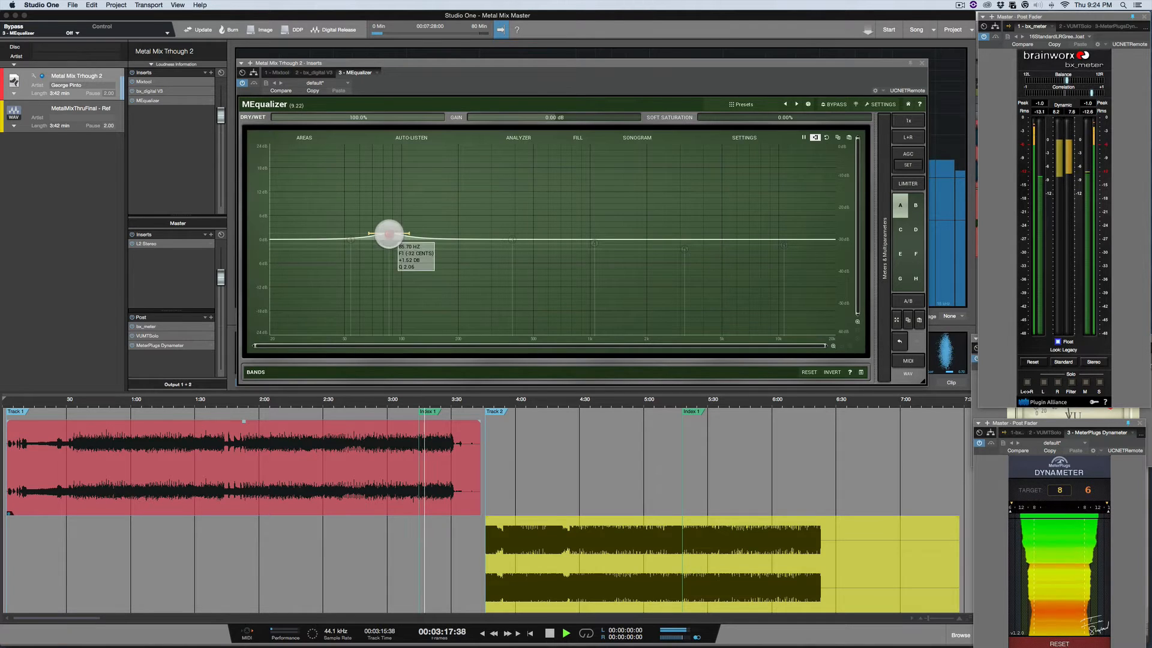
Set MEqualizer's band 2 to about 60 Hz with +2.99 dB gain and compare the mix with the reference
left_click_drag(389, 234, 360, 228)
key("shift+b")
left_click(688, 403)
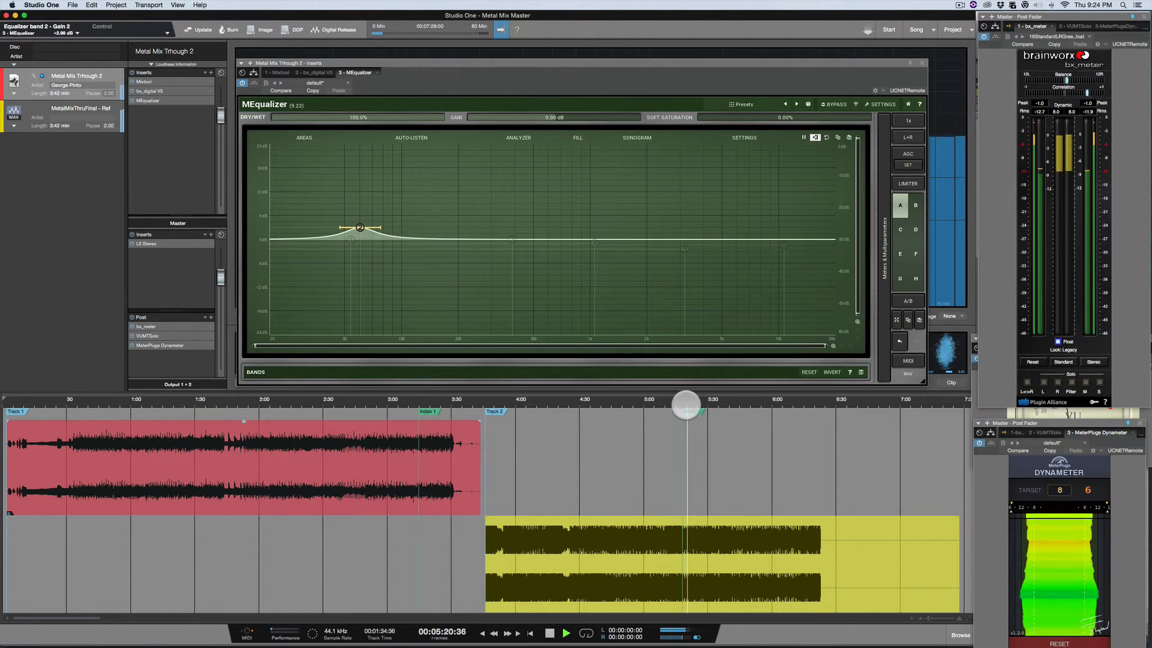
left_click(680, 403)
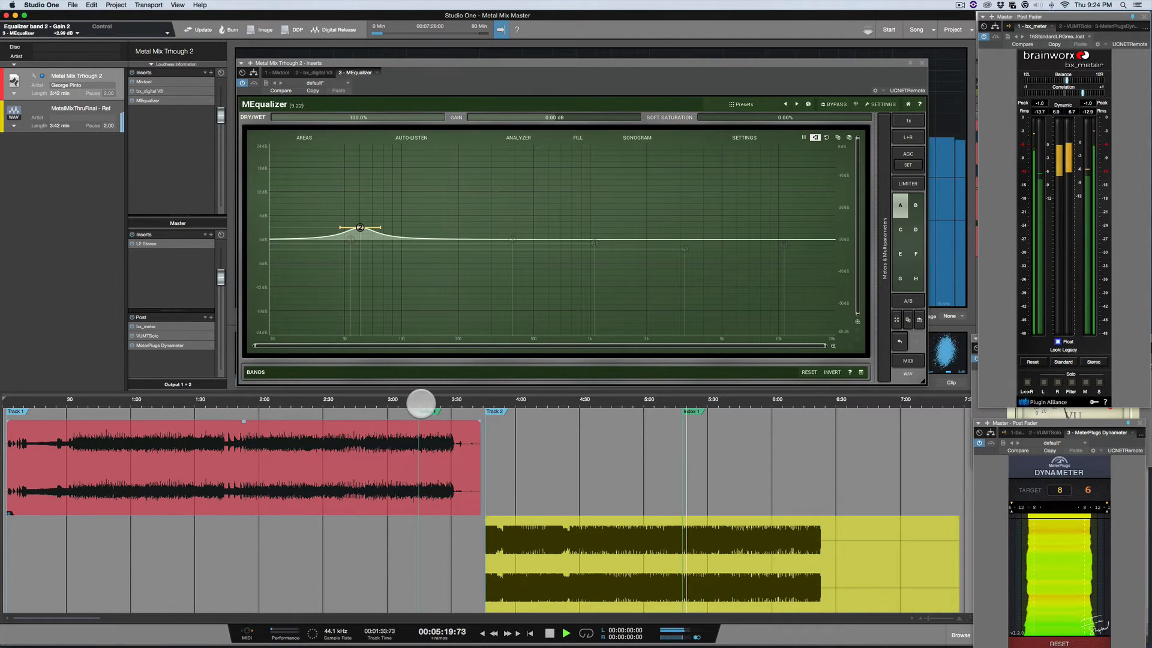
left_click(421, 403)
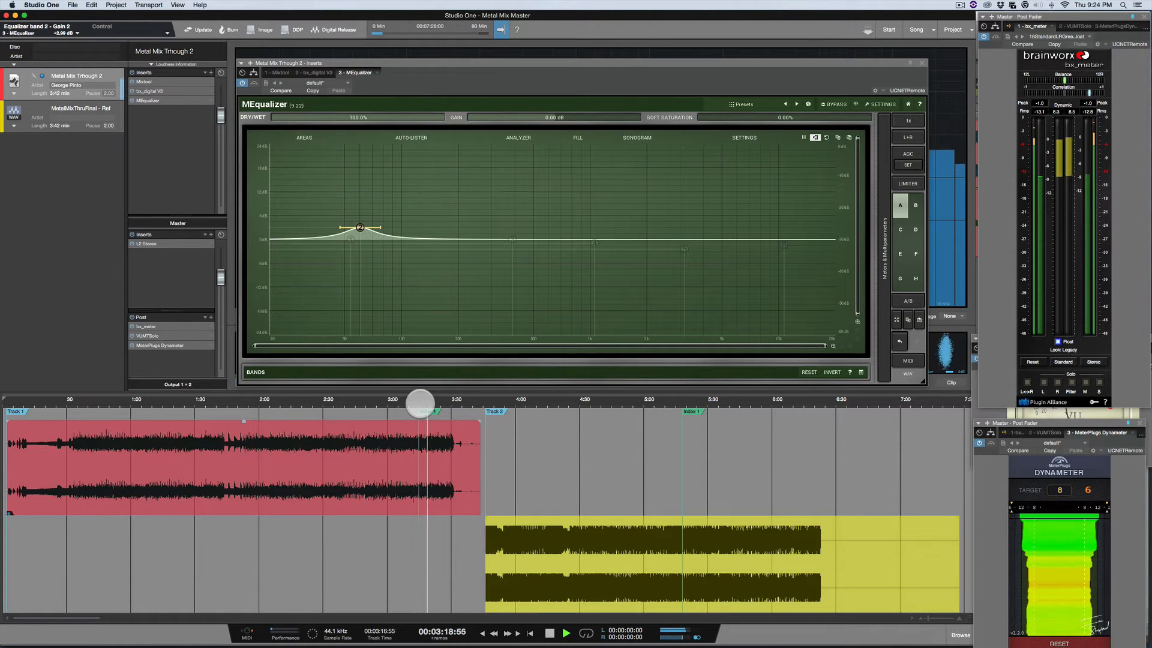
key("space")
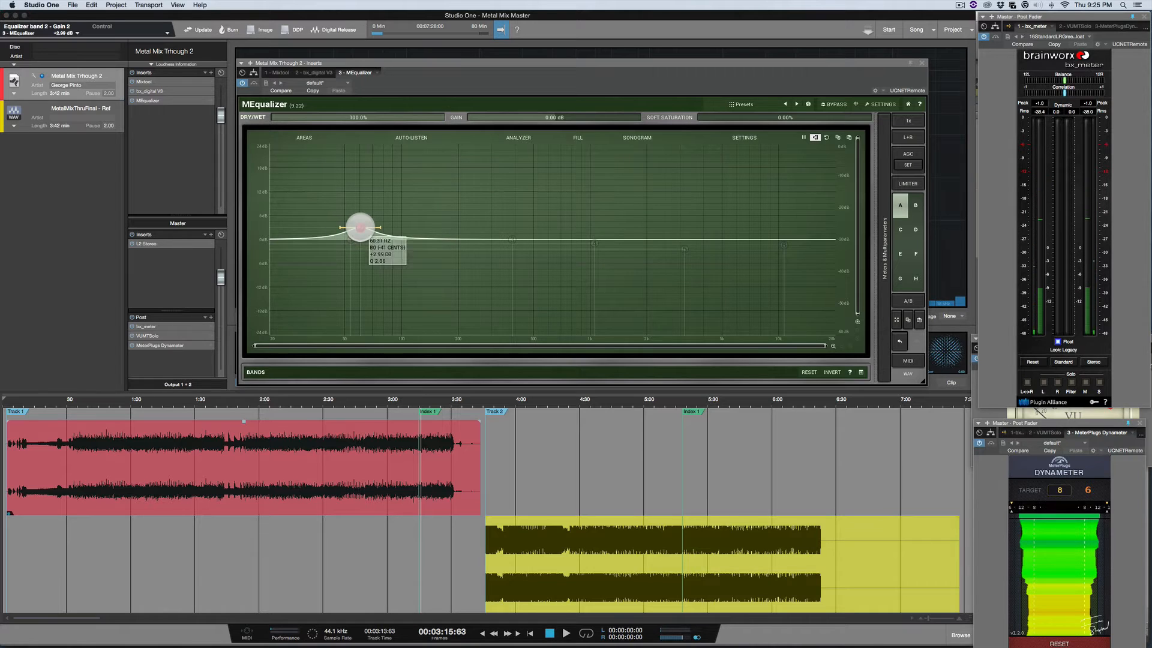
Play the boosted mix and the reference again from their Index 1 markers, return to the mix and stop
left_click(360, 227)
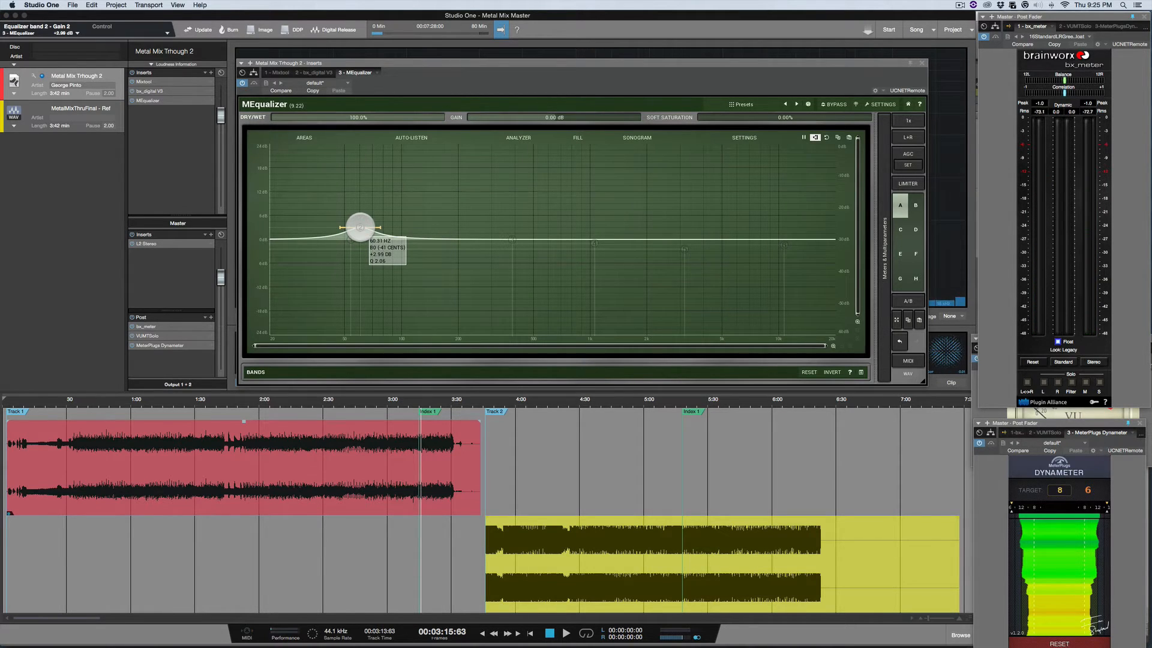
left_click(360, 227)
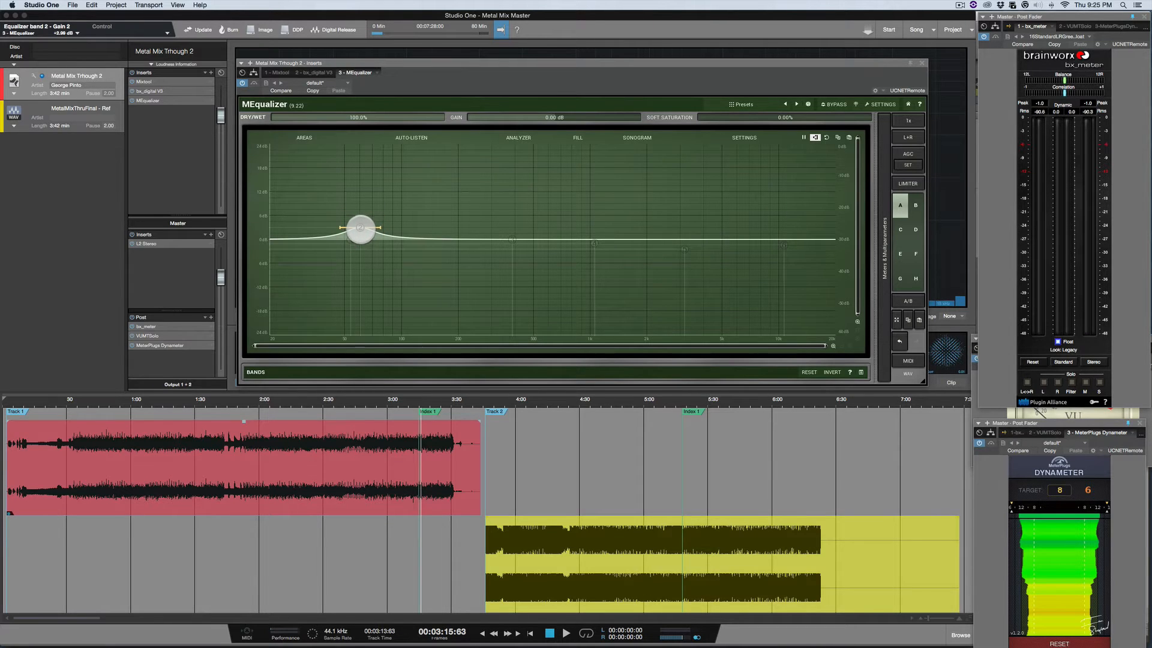
key("space")
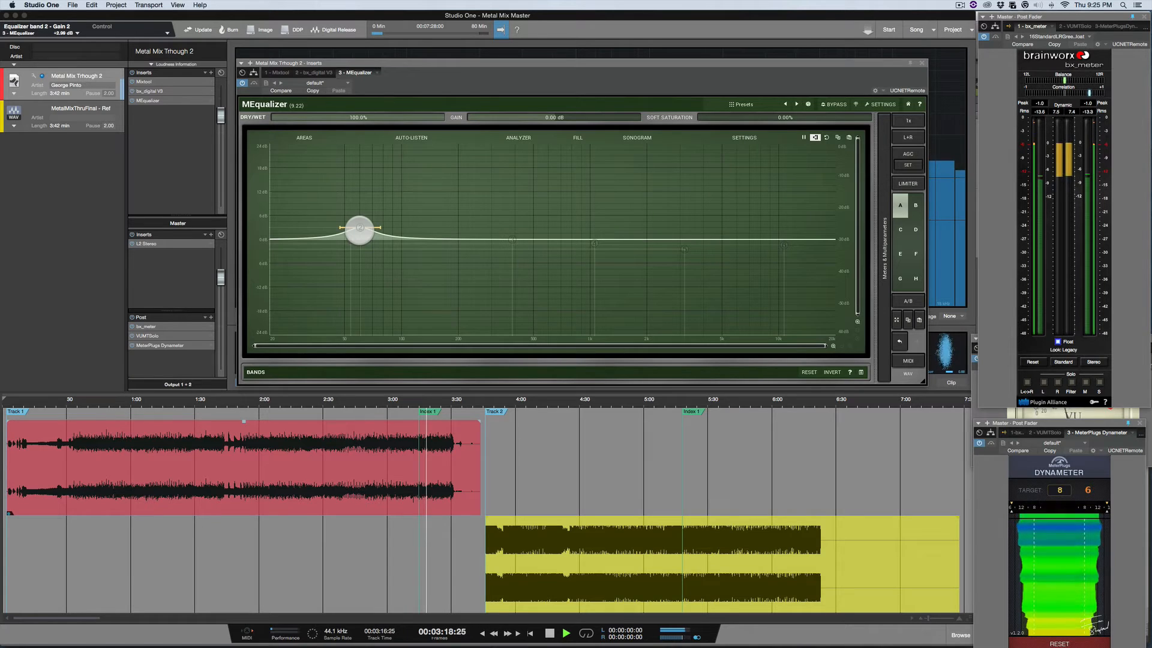
left_click(684, 400)
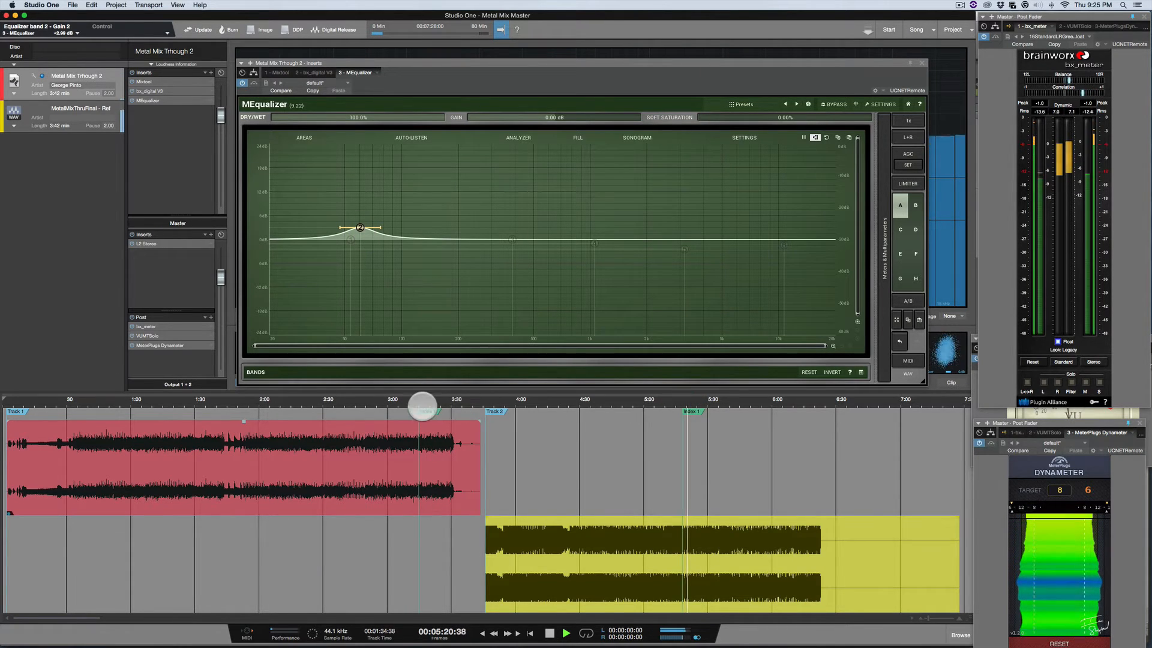
left_click(420, 402)
key("space")
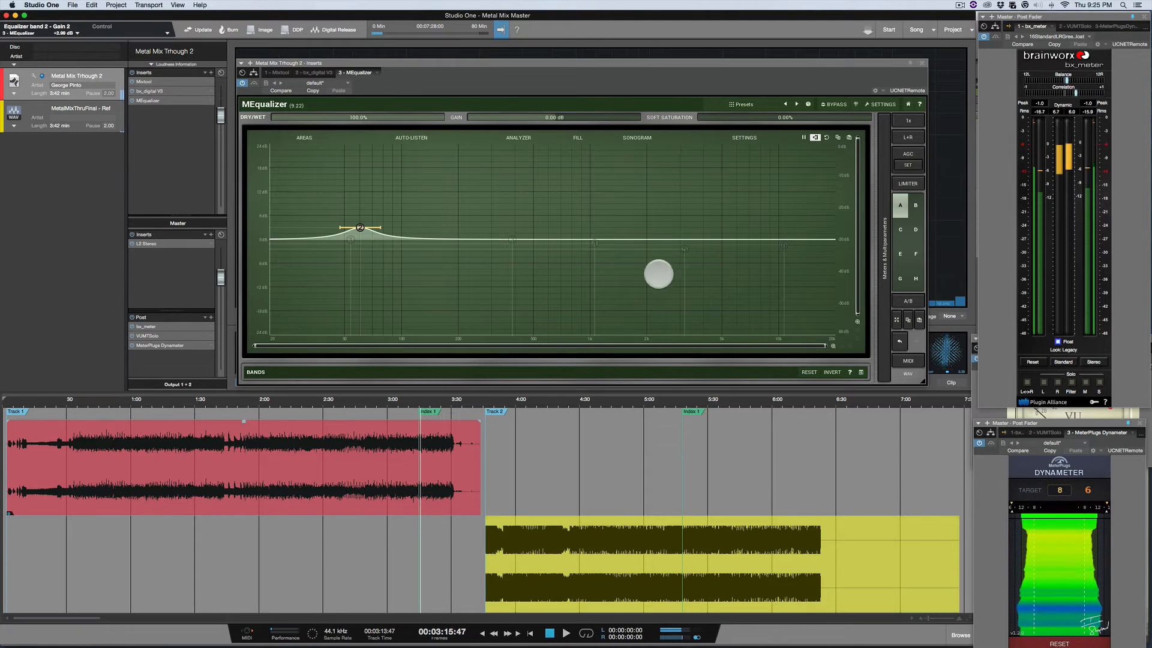
Enable MEqualizer's band 5, shape it into a high-frequency boost of about 2 dB during playback, and compare the mix with the reference
left_click(685, 249)
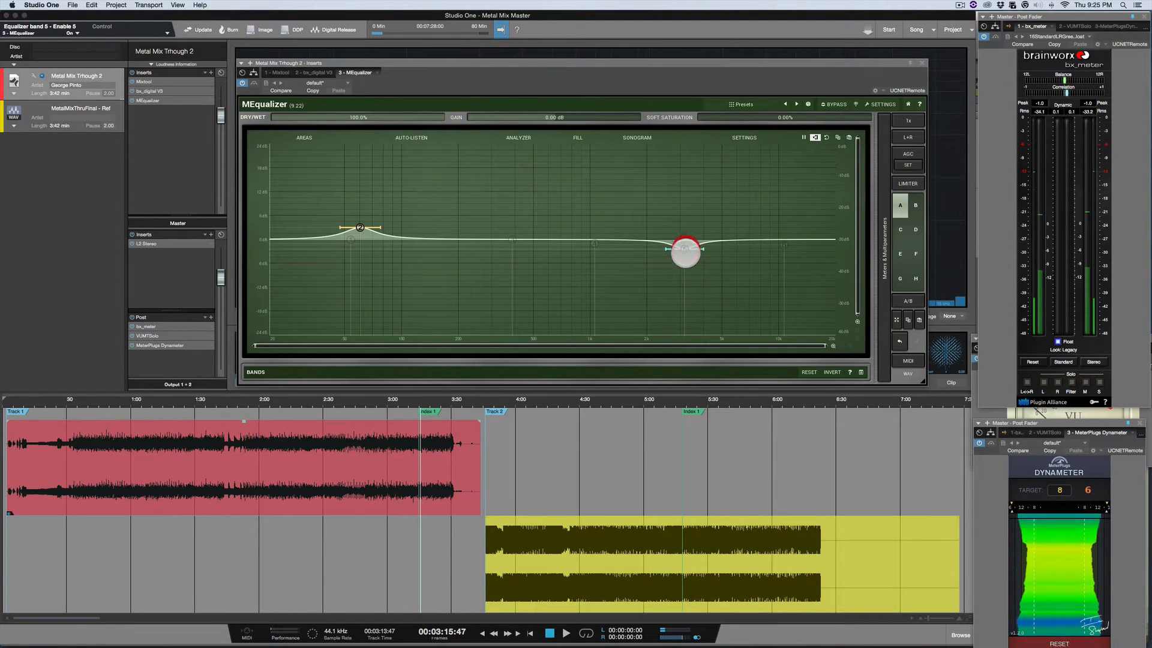
key("space")
left_click_drag(685, 249, 749, 231)
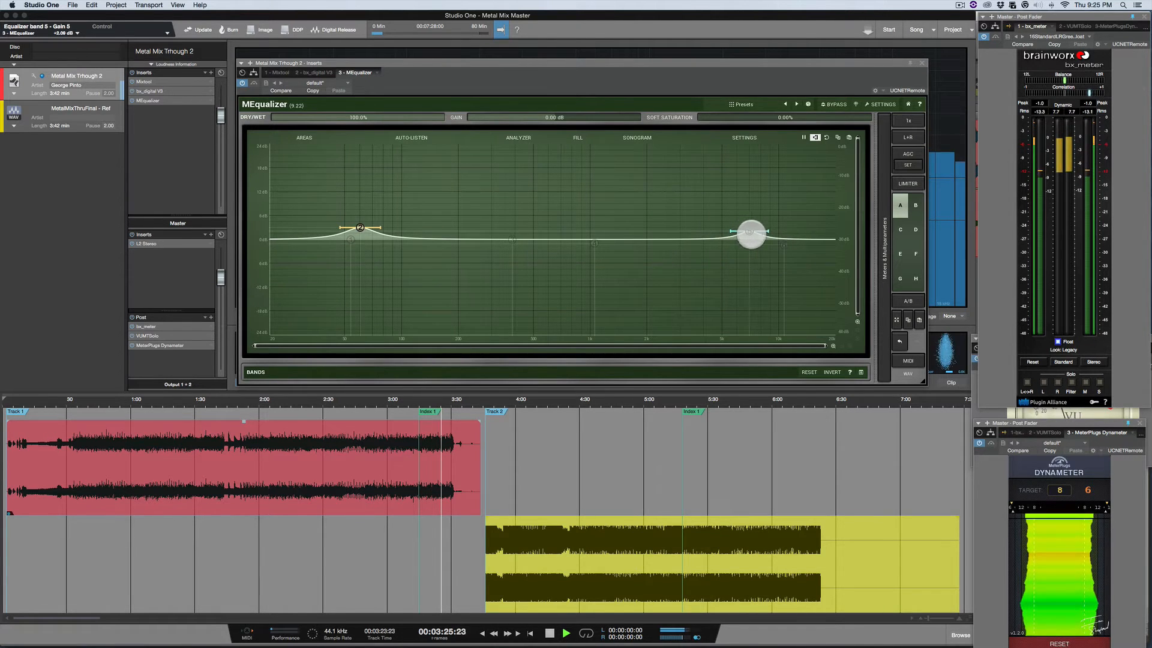
left_click(687, 402)
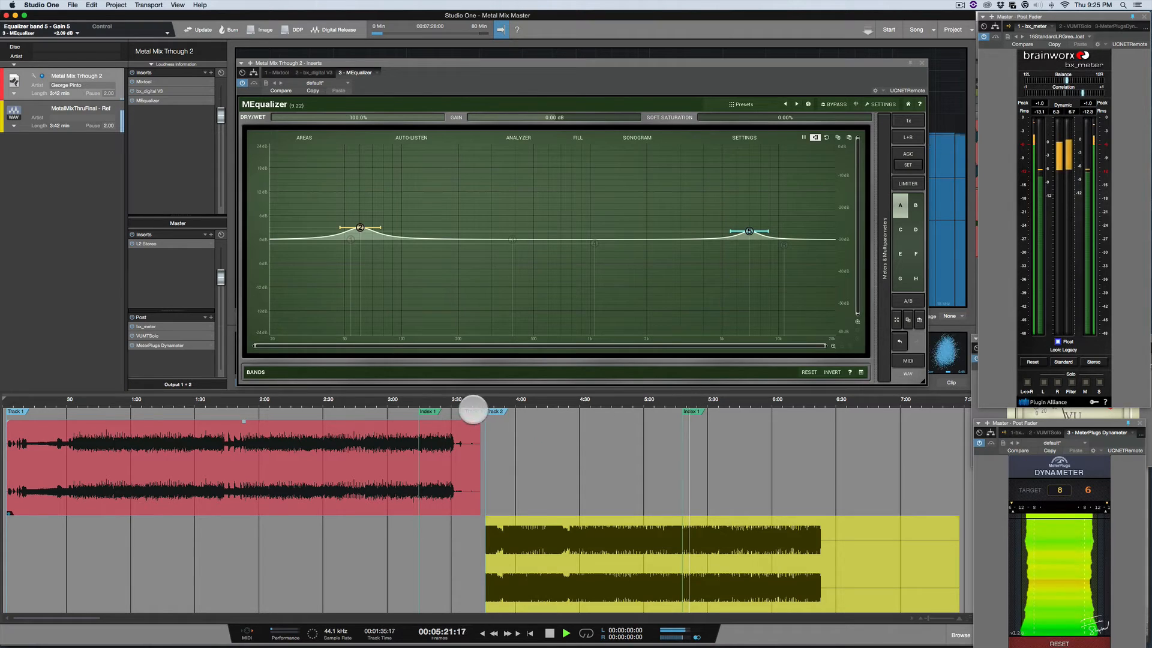
left_click(425, 402)
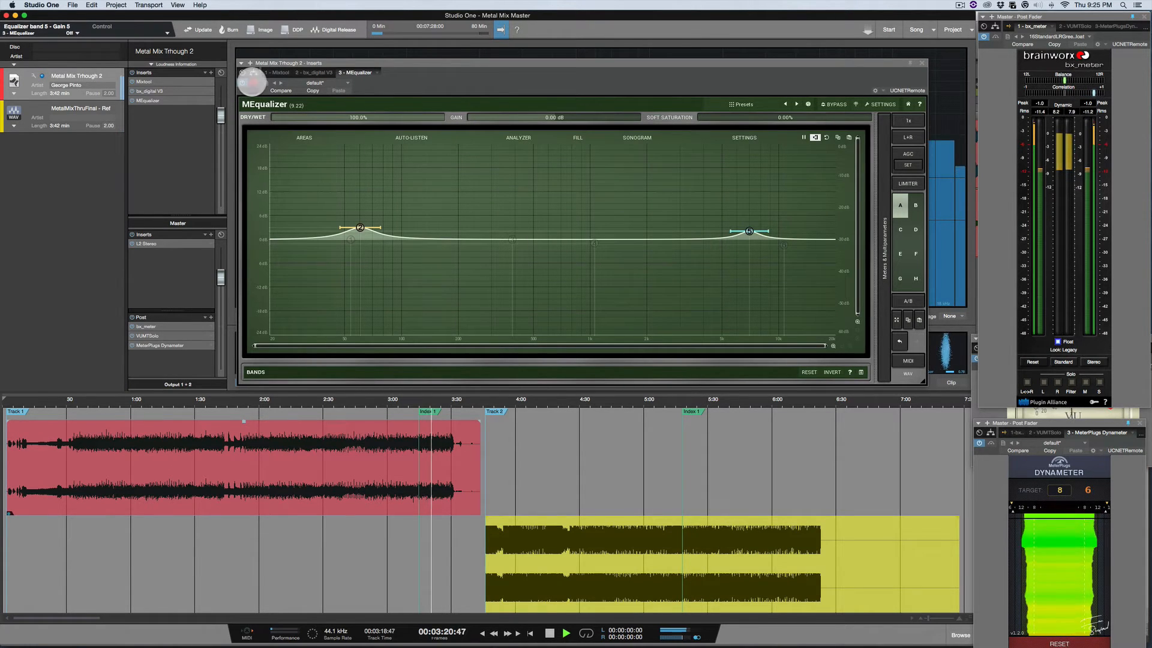
Check the mix against MEqualizer bypass and its full insert chain deactivated, then stop playback and close the equalizer window
left_click(252, 82)
left_click(253, 82)
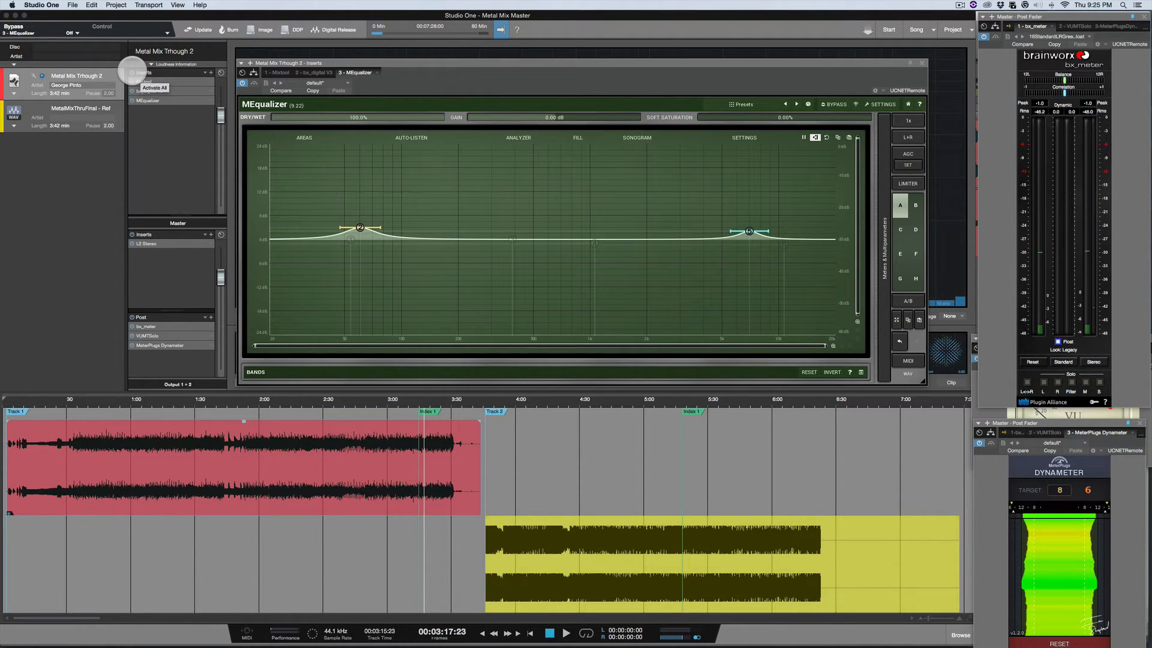
key("space")
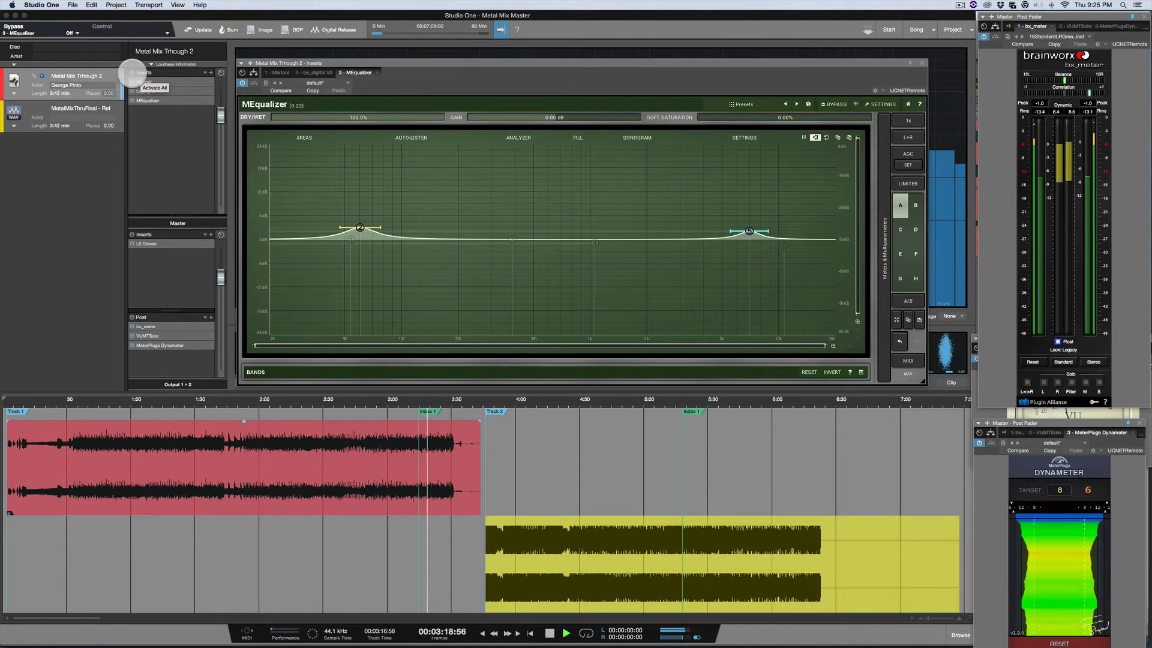
left_click(132, 73)
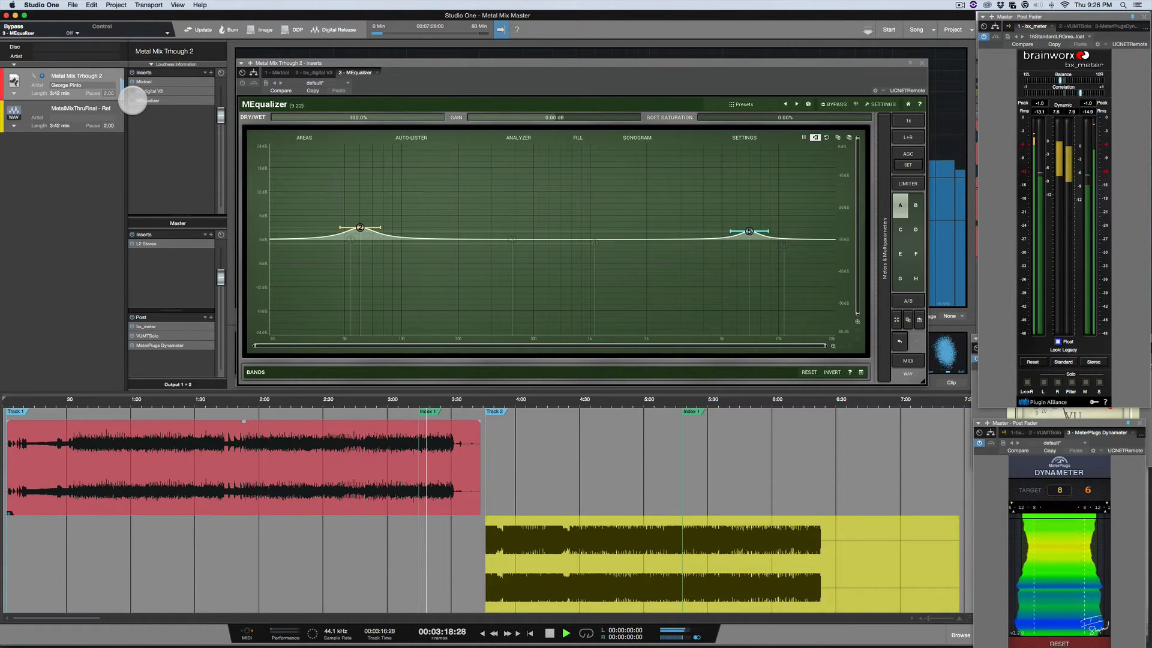
left_click(132, 100)
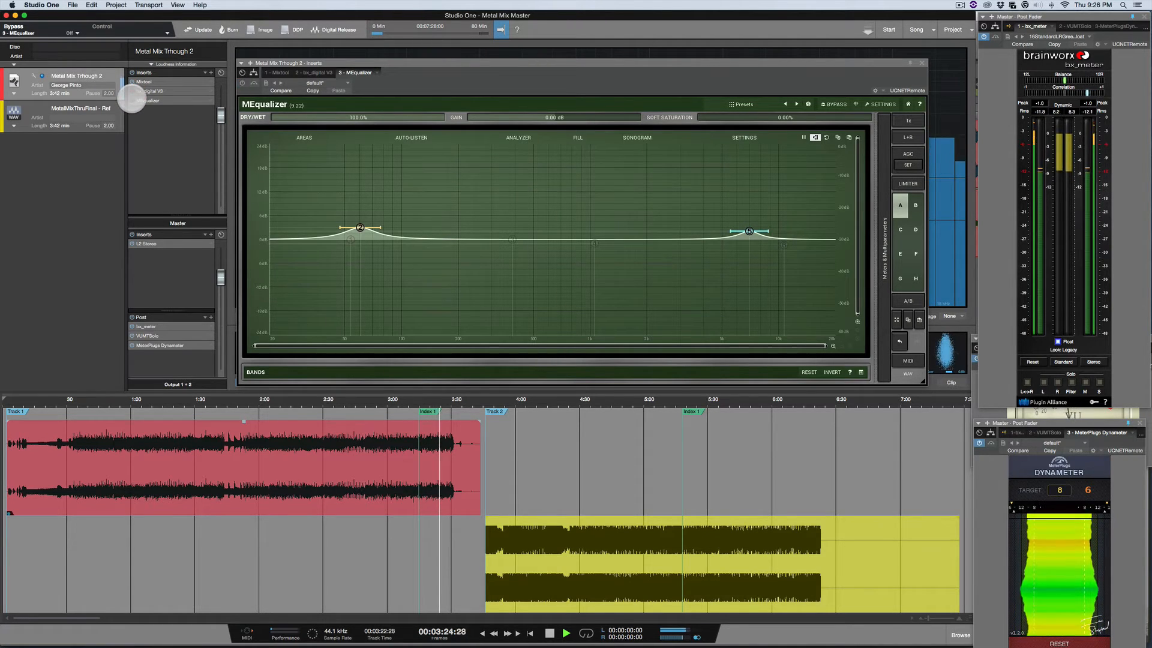
key("space")
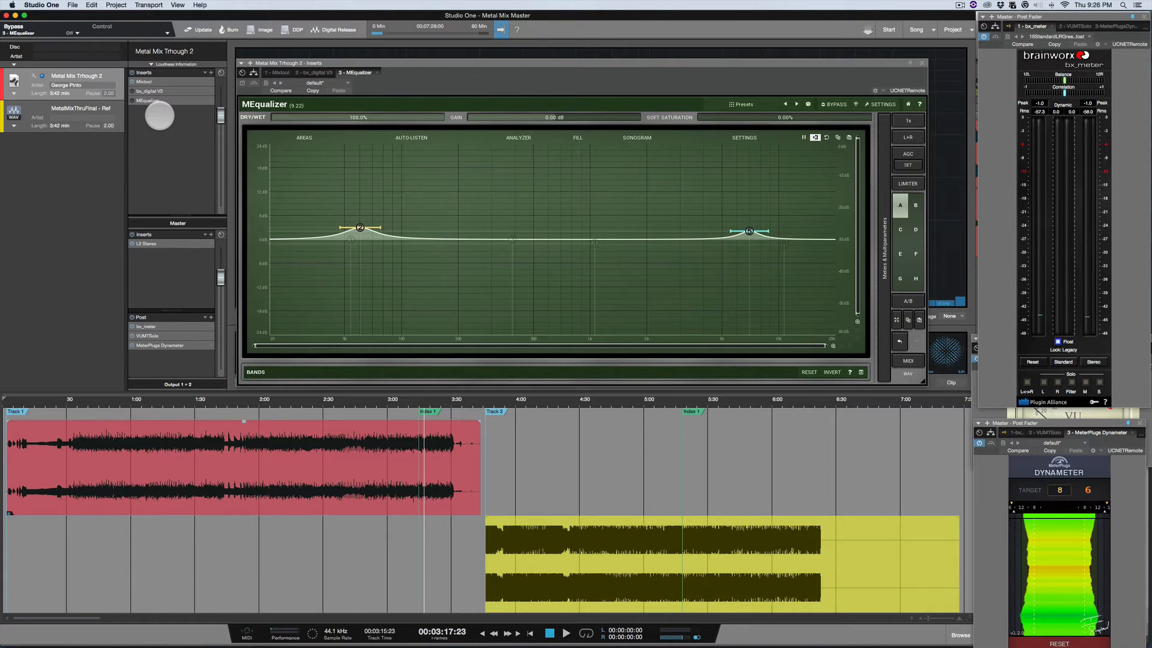
key("space")
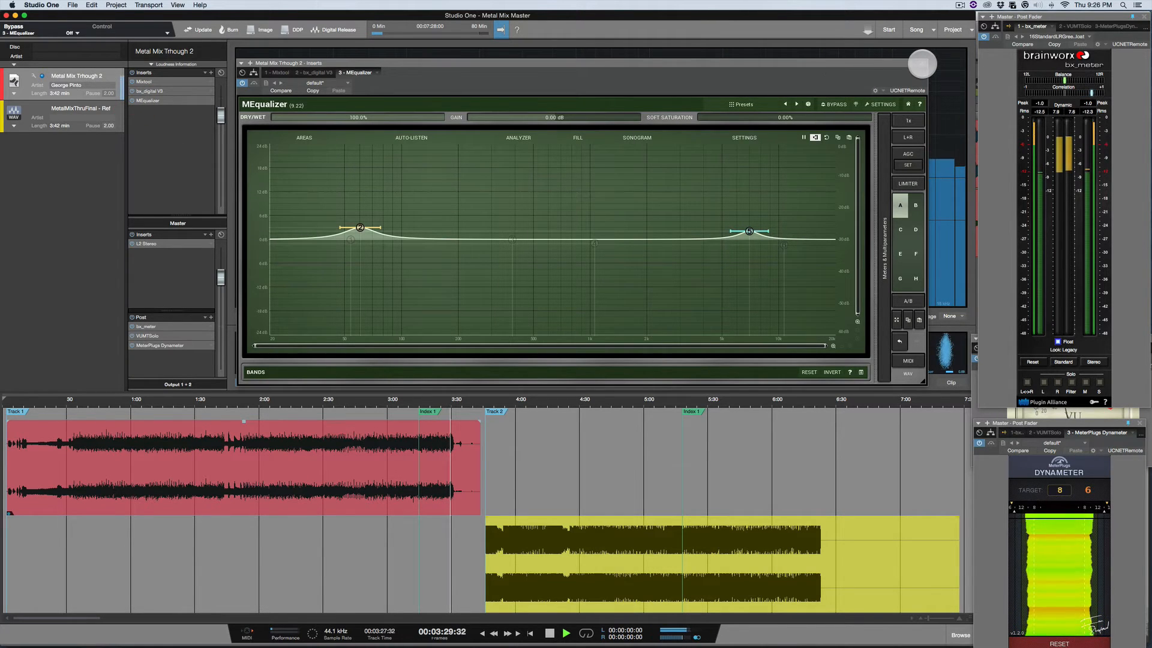
left_click(922, 64)
key("space")
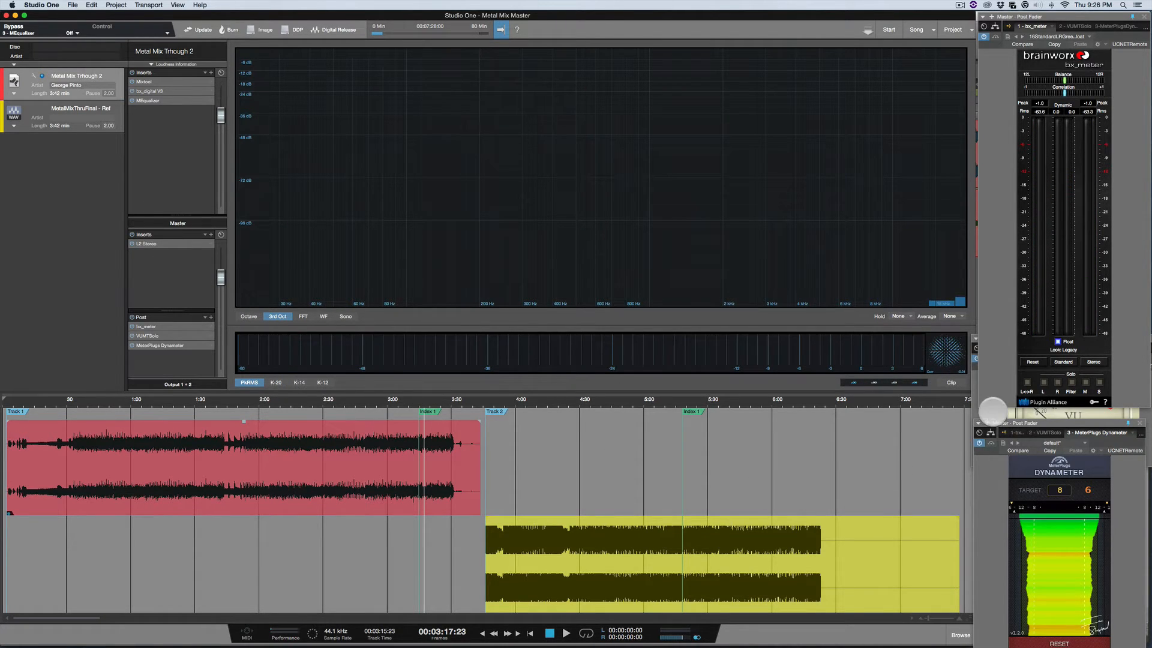
Insert the SSLComp Stereo compressor after MEqualizer on the mix track and bring the VU meter into view
left_click(993, 412)
left_click(983, 528)
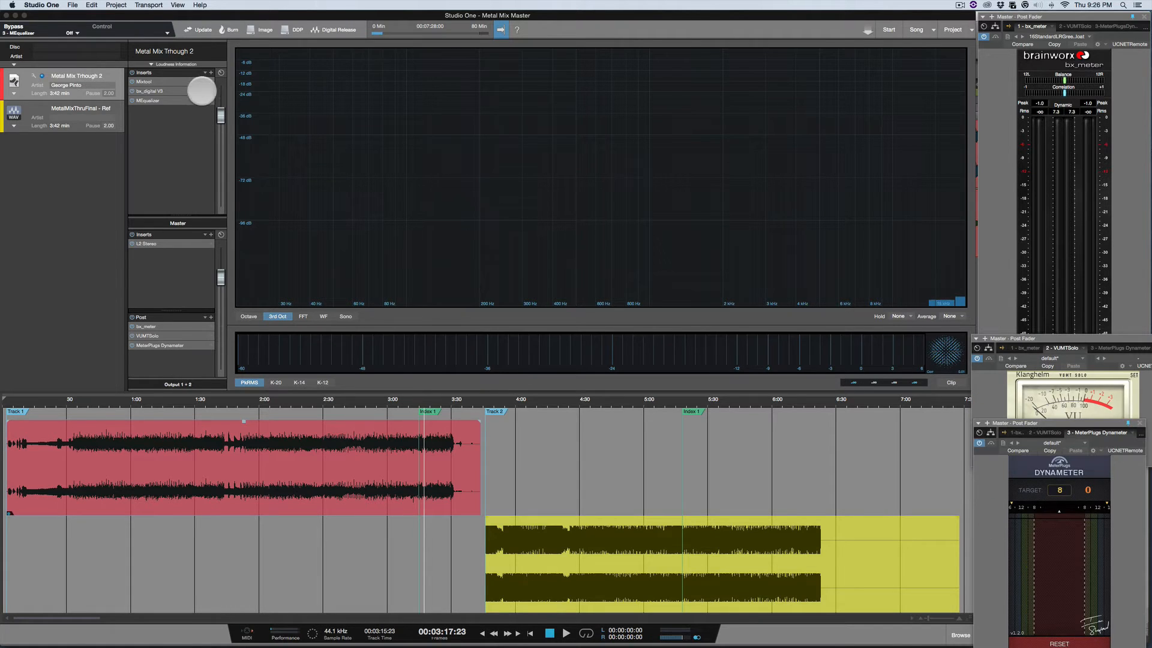
left_click(210, 72)
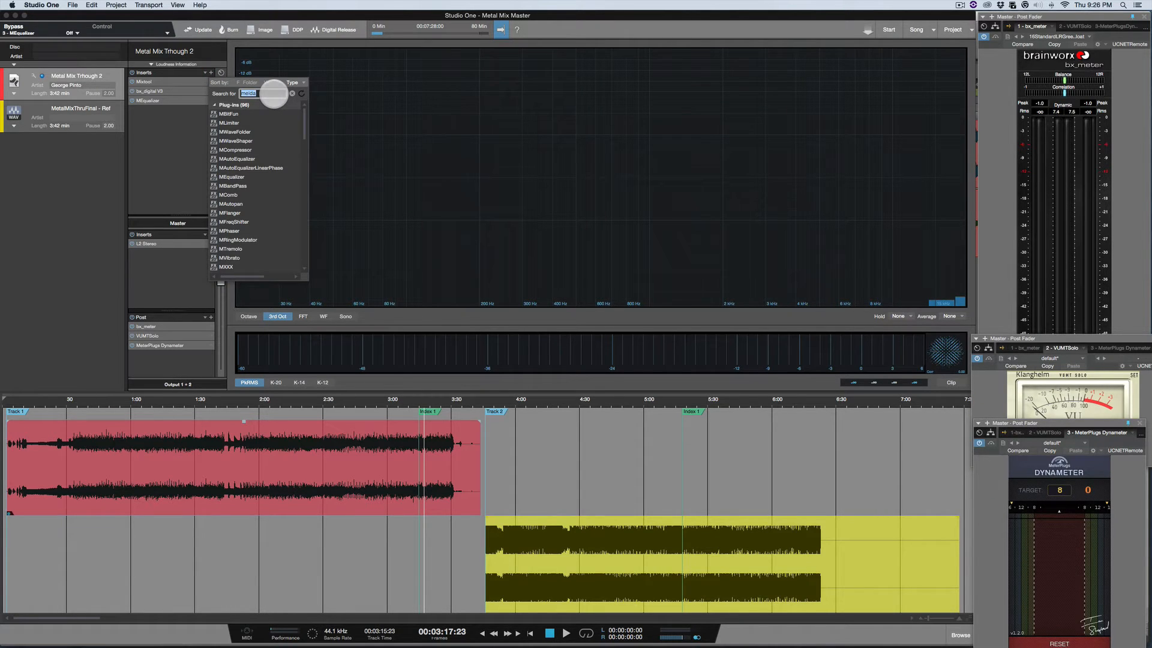
type("comp")
double_click(244, 226)
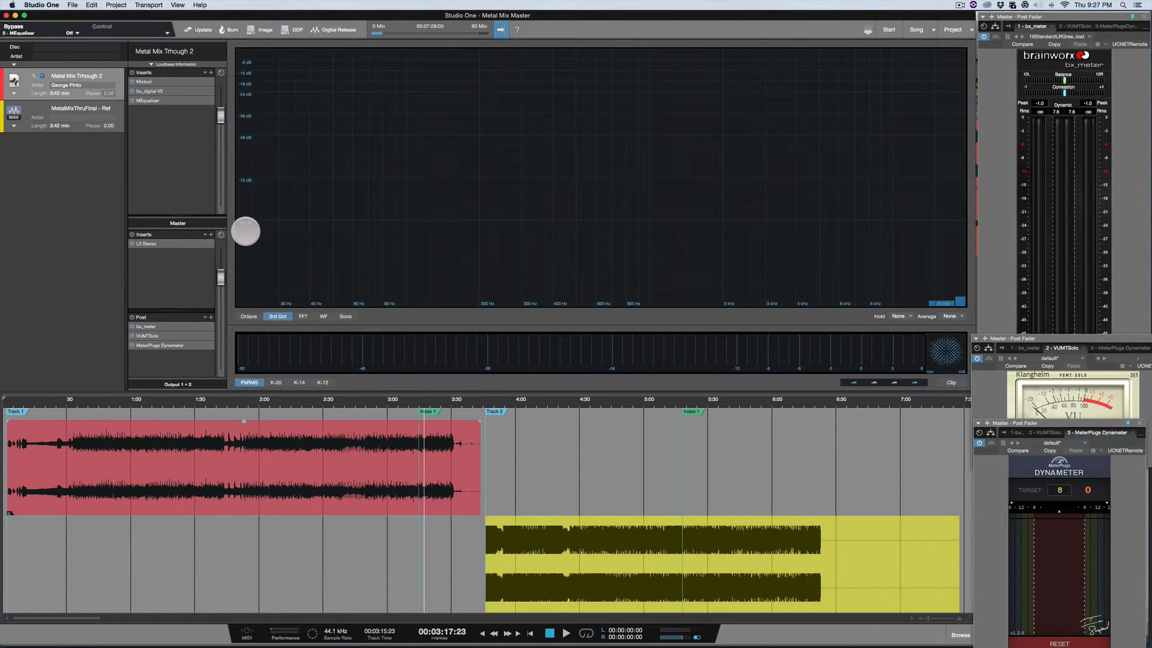
left_click_drag(367, 62, 685, 38)
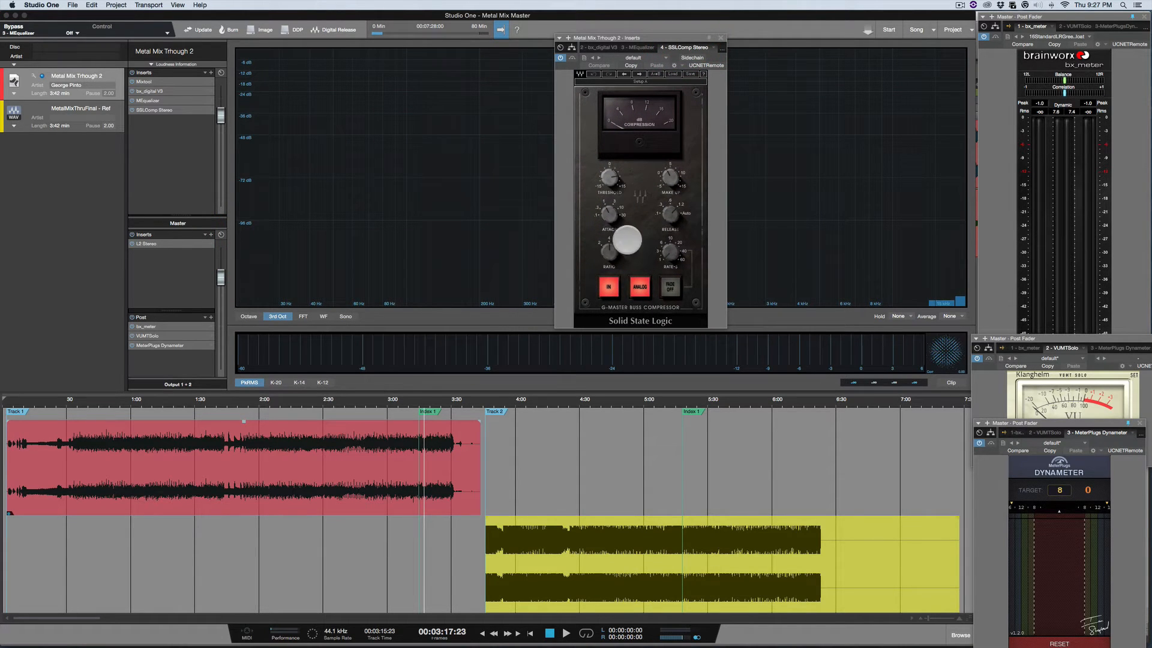
left_click(985, 390)
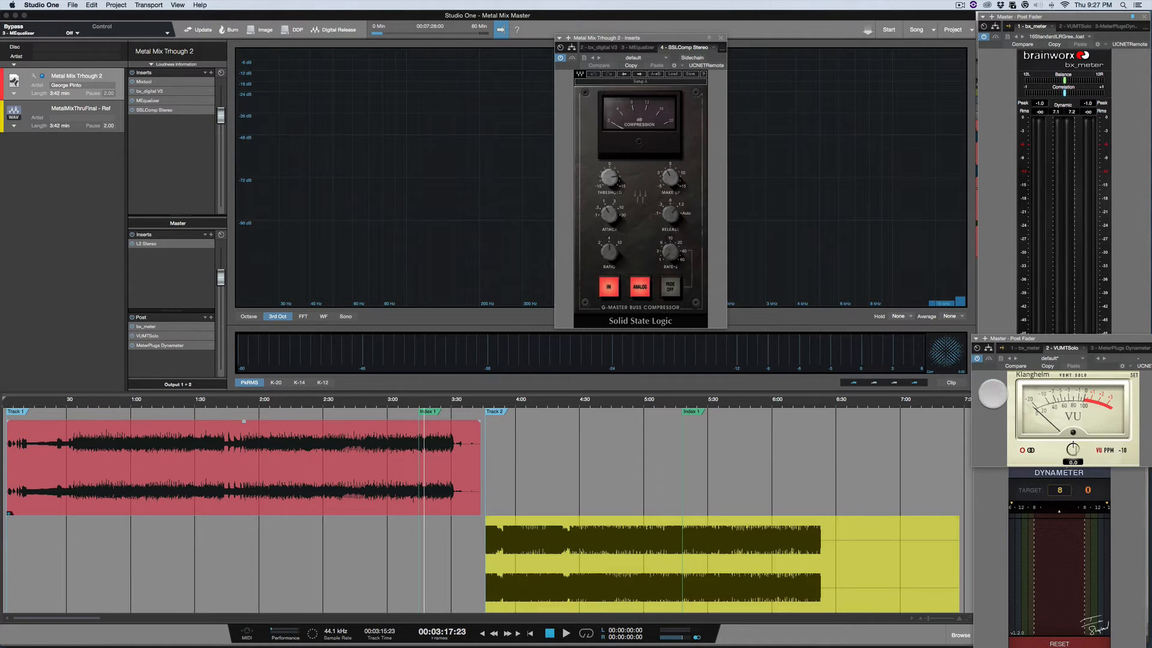
Play the mix and set SSLComp's threshold to 15 dB, attack to 30 ms and release to .1 s
key("space")
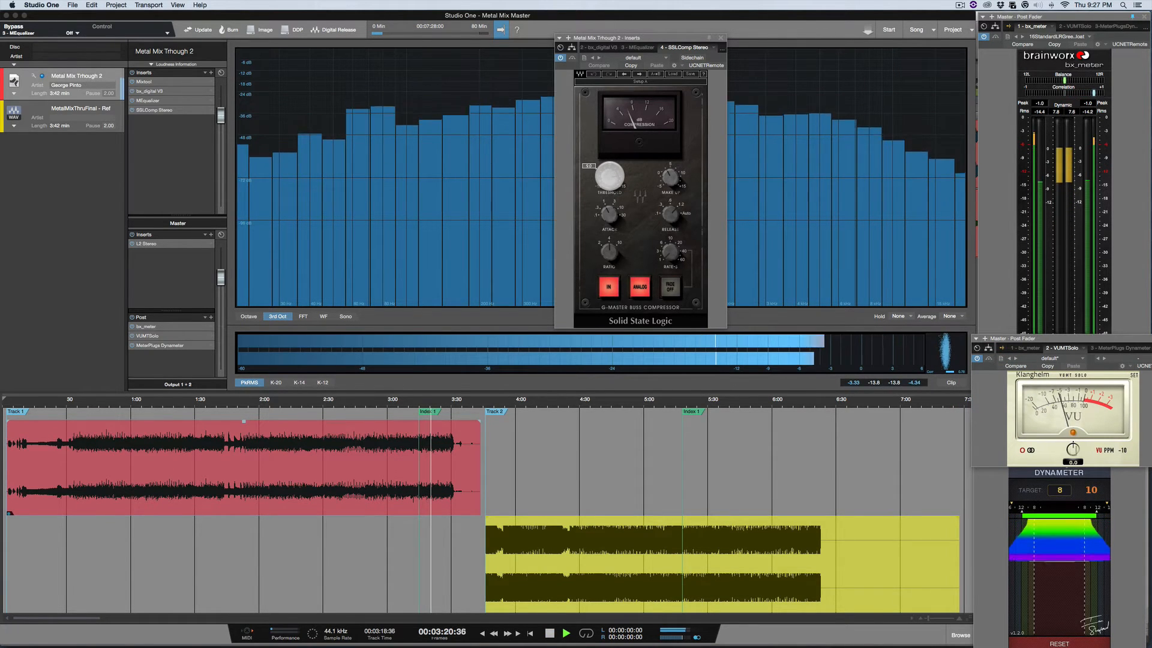
left_click_drag(609, 175, 609, 168)
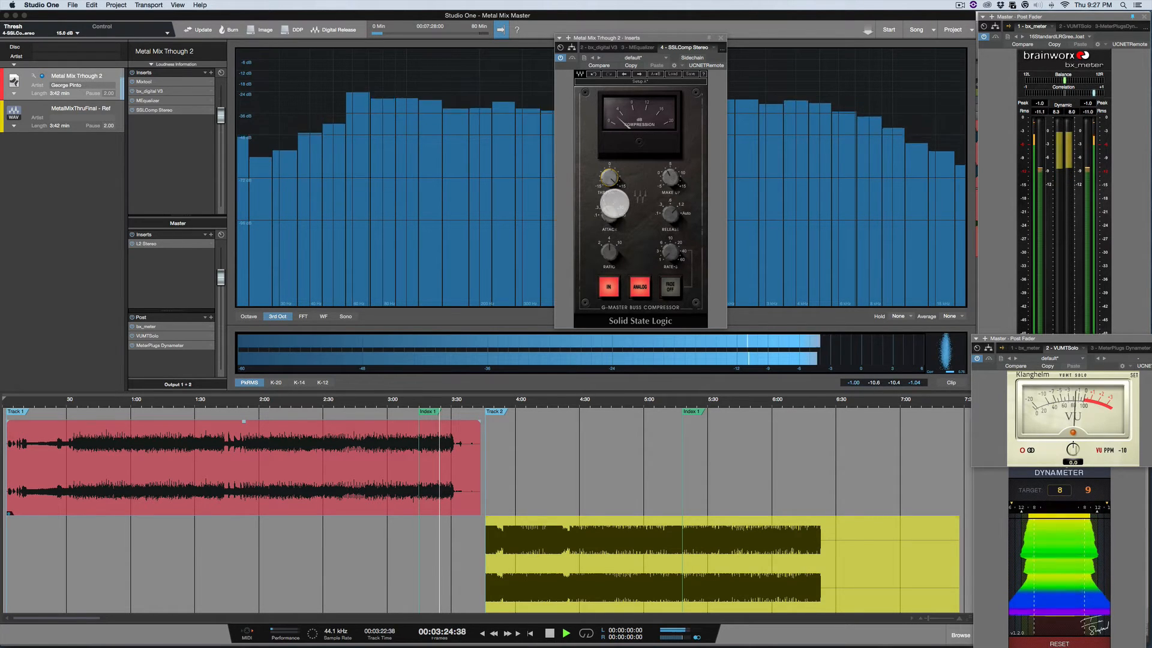
mouse_move(609, 252)
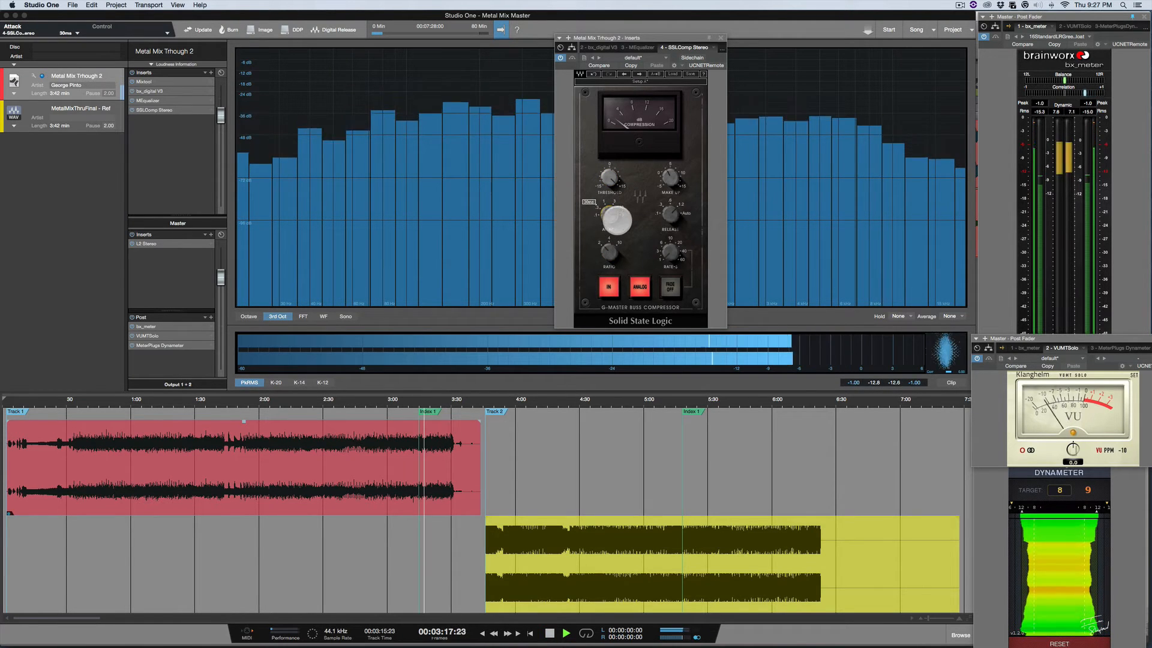
mouse_move(611, 214)
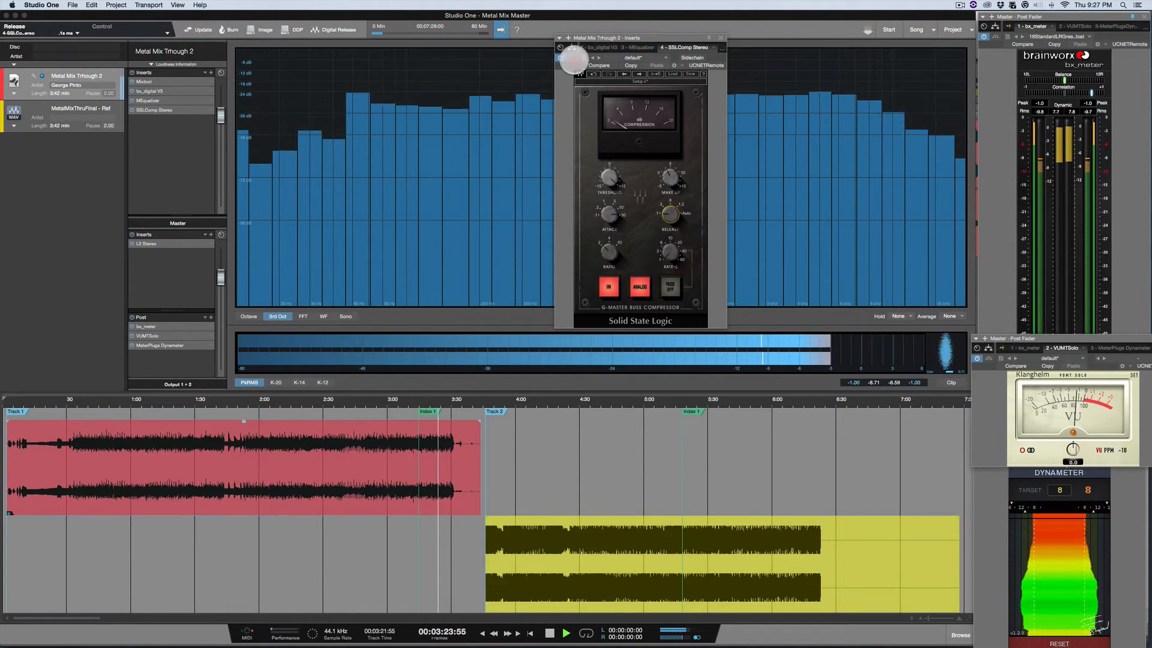
Set SSLComp's makeup gain to 0.5 dB while comparing the compressed mix with bypass
left_click(572, 58)
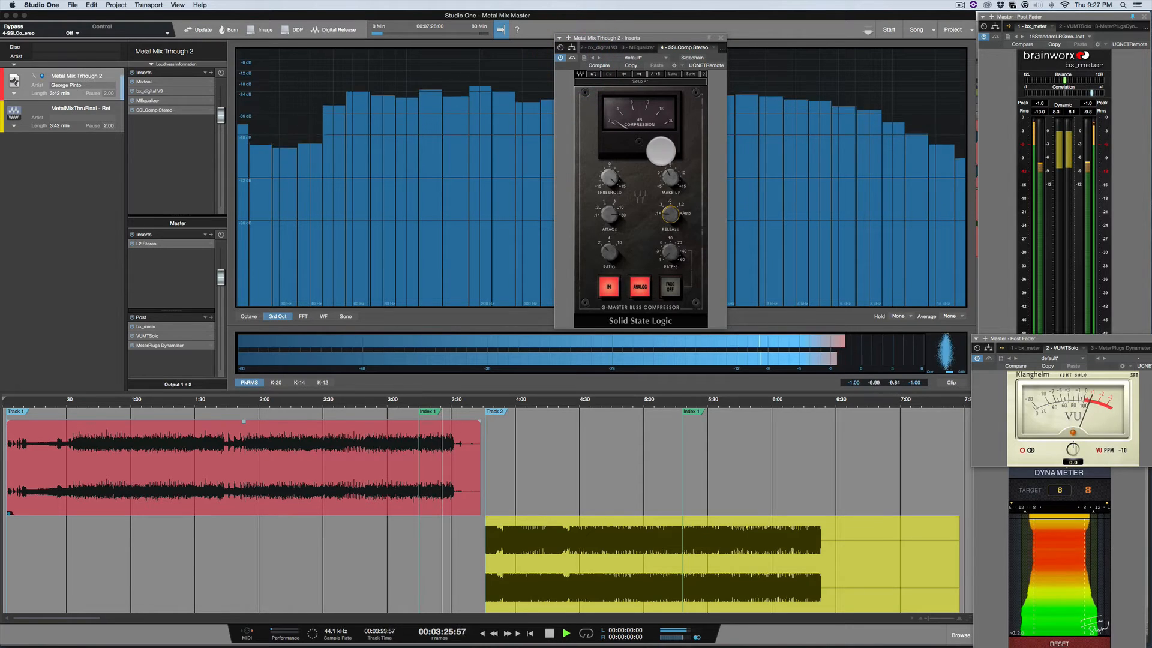
key("shift+b")
mouse_move(675, 171)
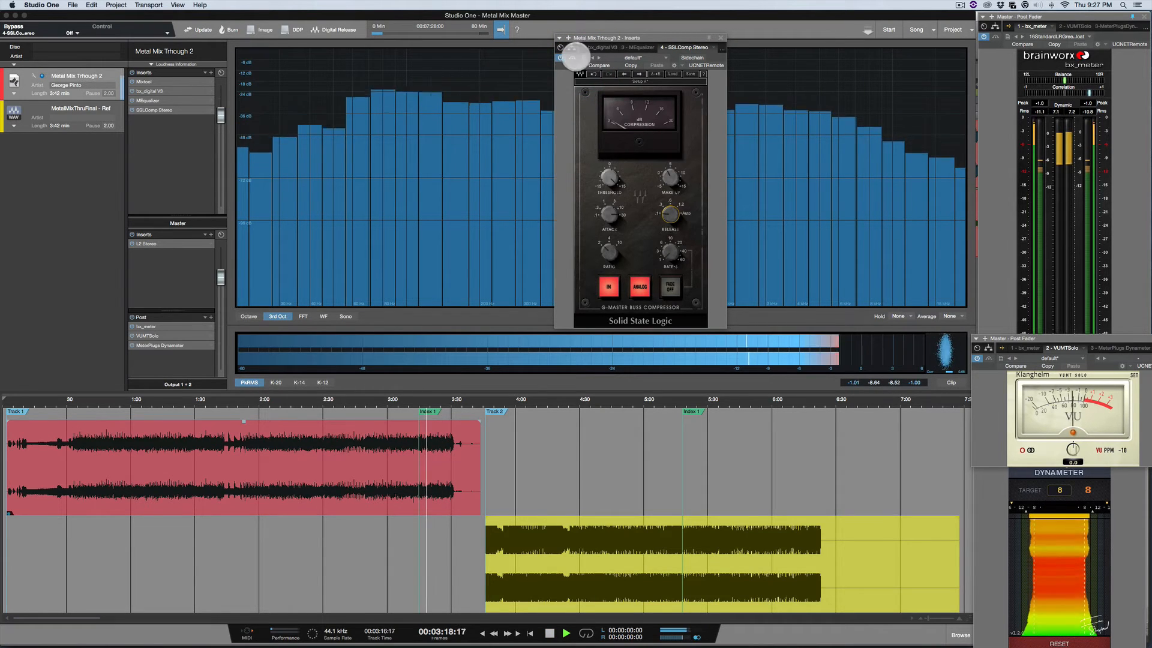
left_click(571, 59)
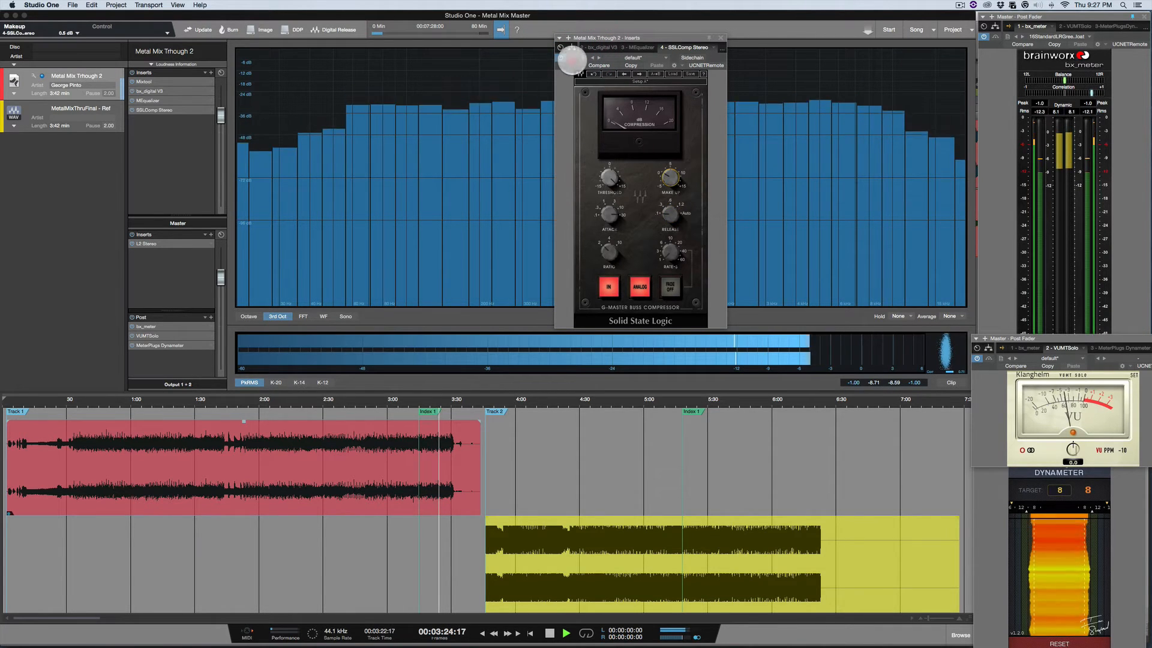
left_click(572, 59)
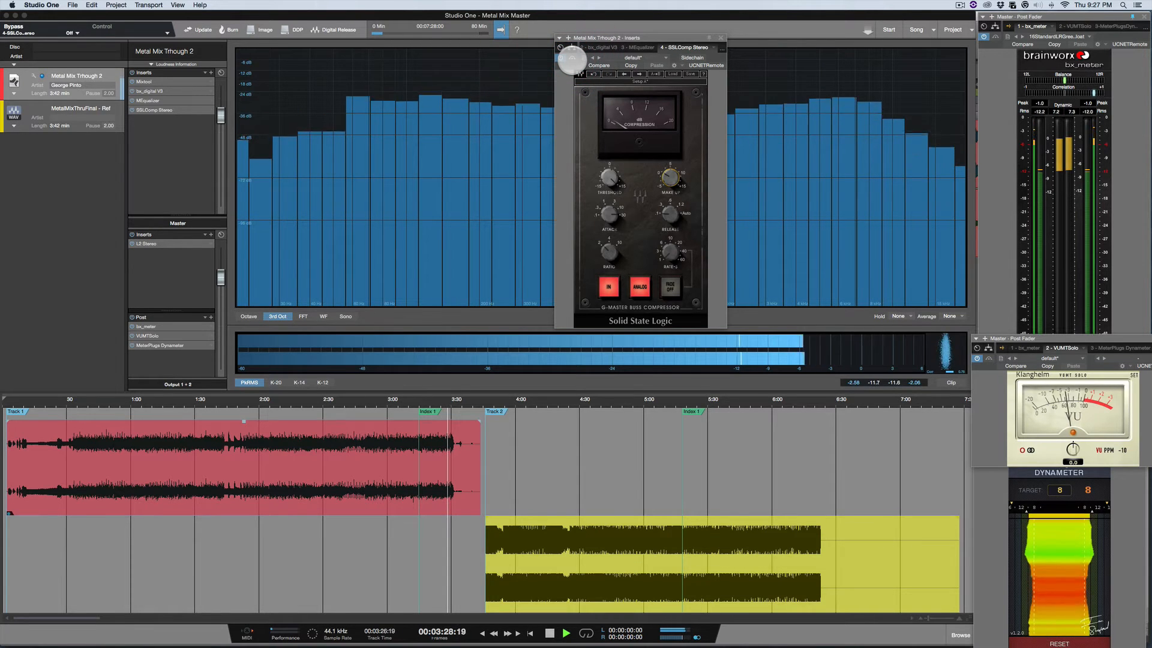
Reset the Dynameter reading and replay the mix from around Index 1, checking SSLComp against bypass
left_click(1057, 641)
key("space")
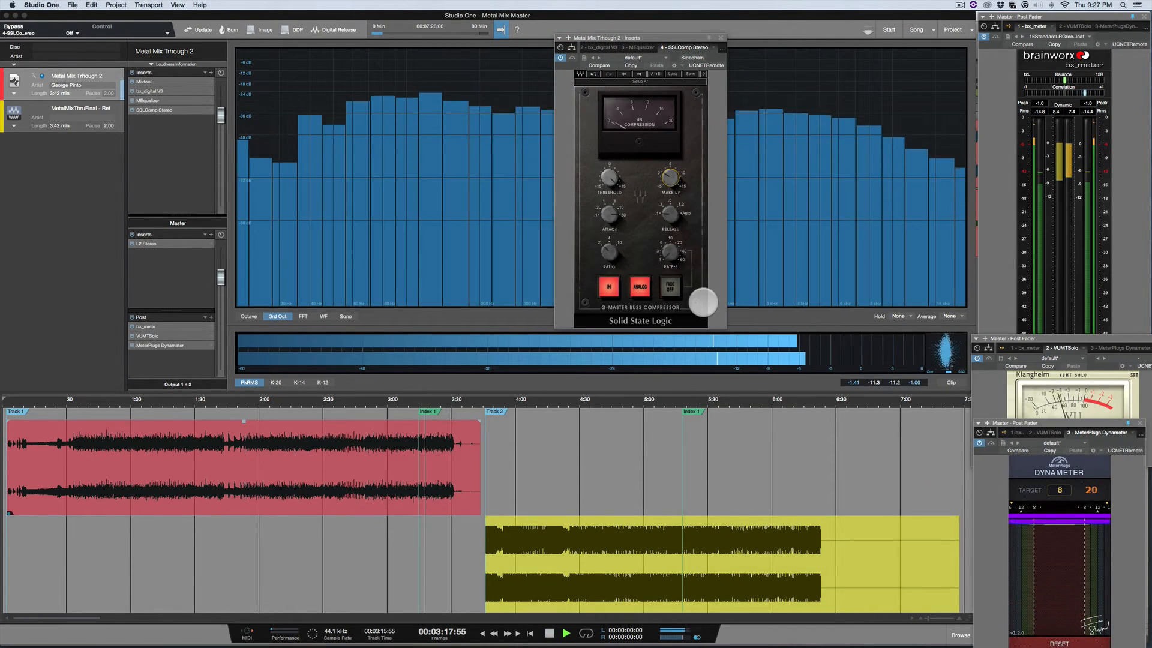
left_click(570, 57)
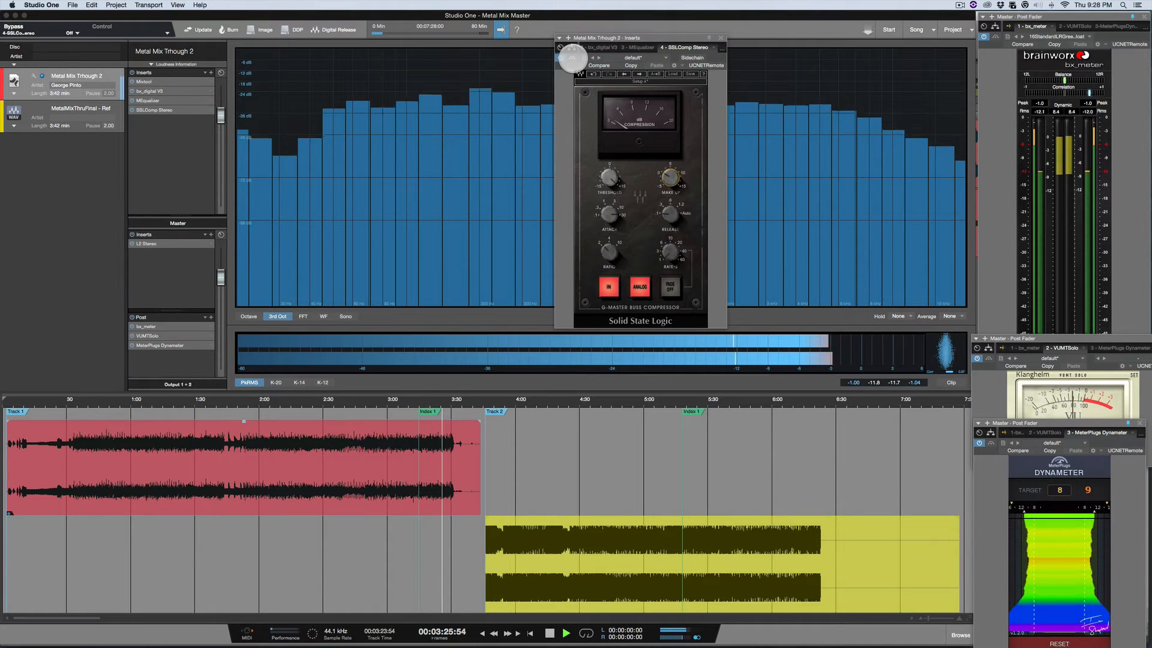
left_click(420, 402)
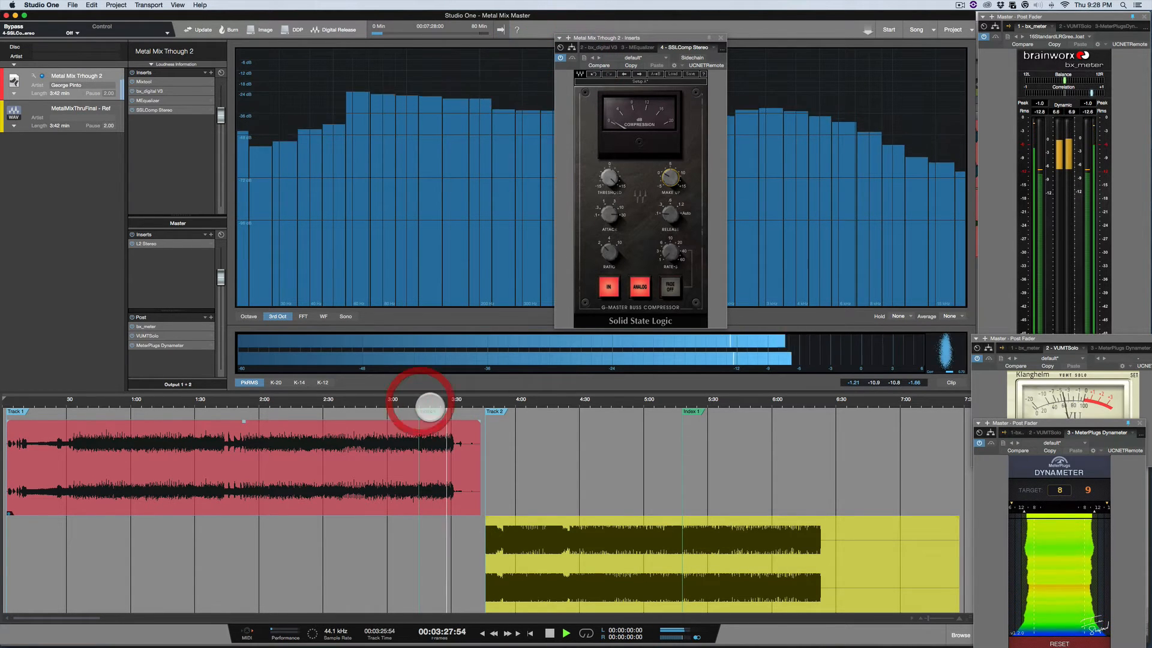
left_click(420, 400)
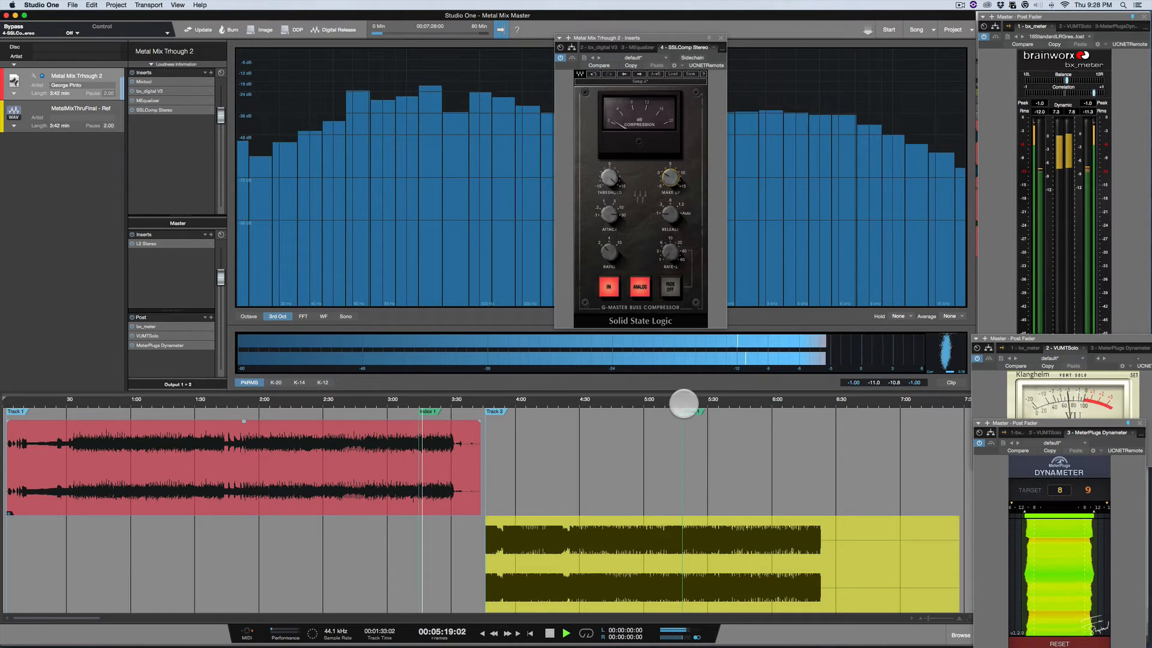
Audition several sections of the reference track before and after its Index 1 marker to examine its dynamics on the meters
left_click(738, 402)
left_click(751, 403)
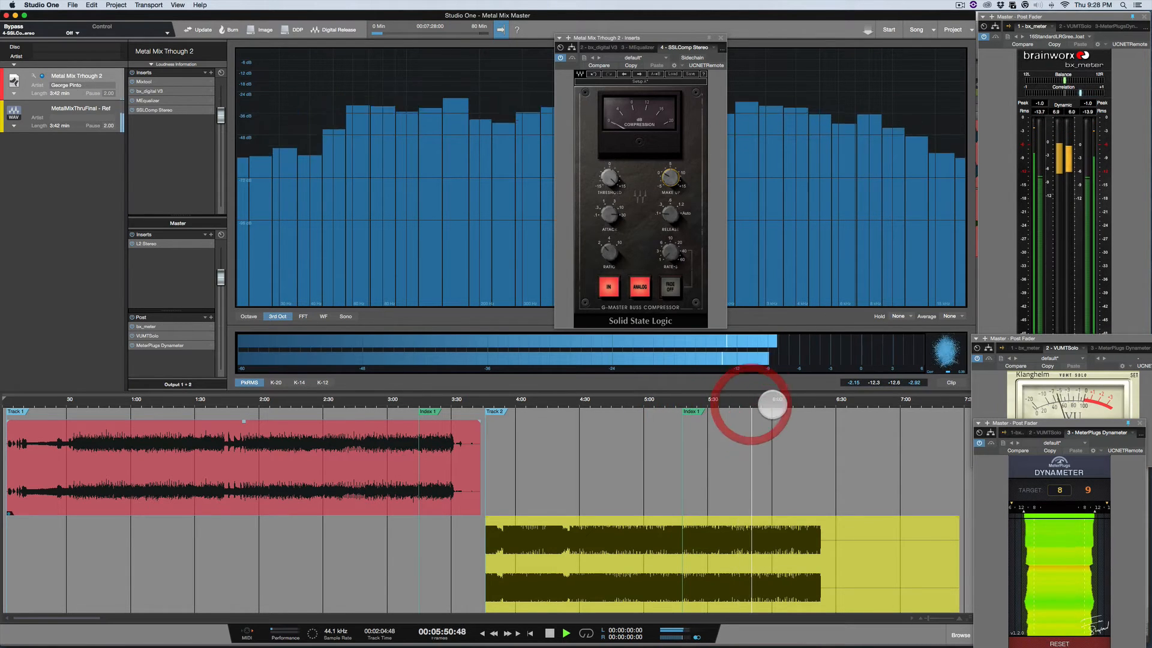
left_click(774, 405)
left_click(786, 404)
left_click(797, 405)
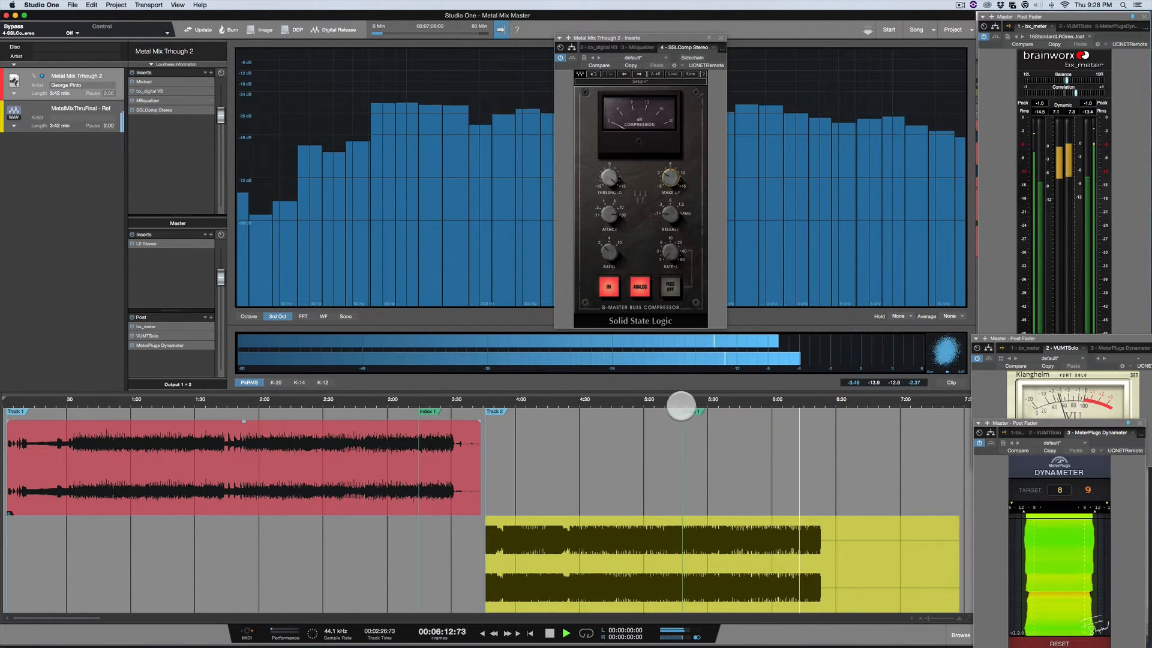
left_click(632, 404)
left_click(619, 404)
left_click(598, 403)
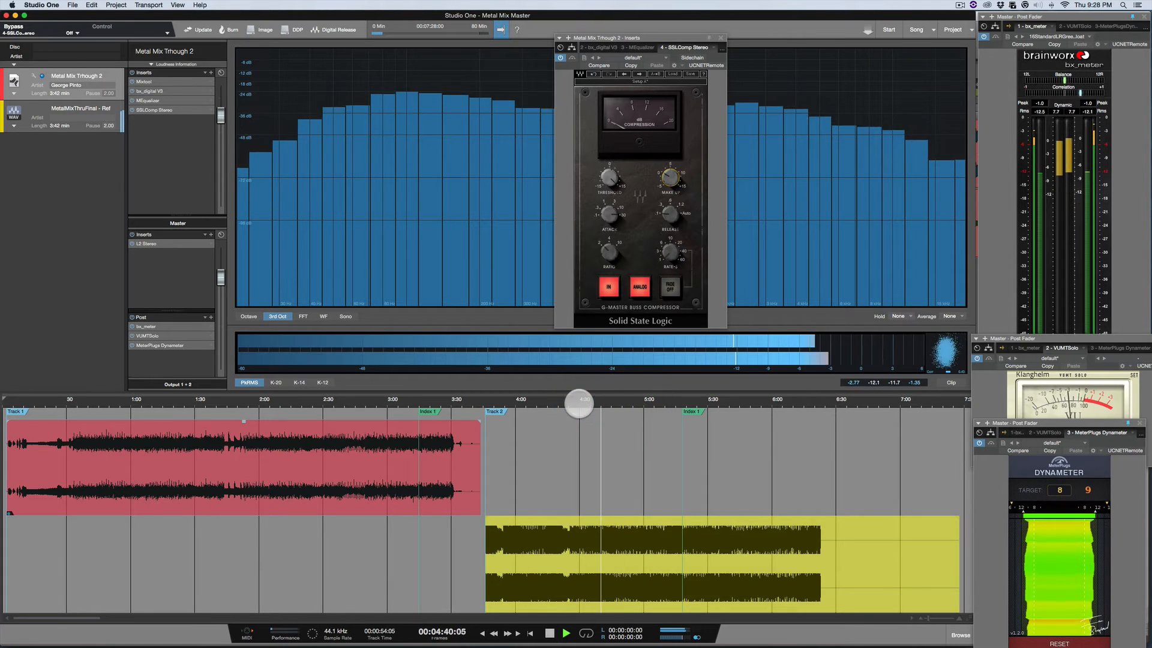
left_click(581, 403)
left_click(594, 404)
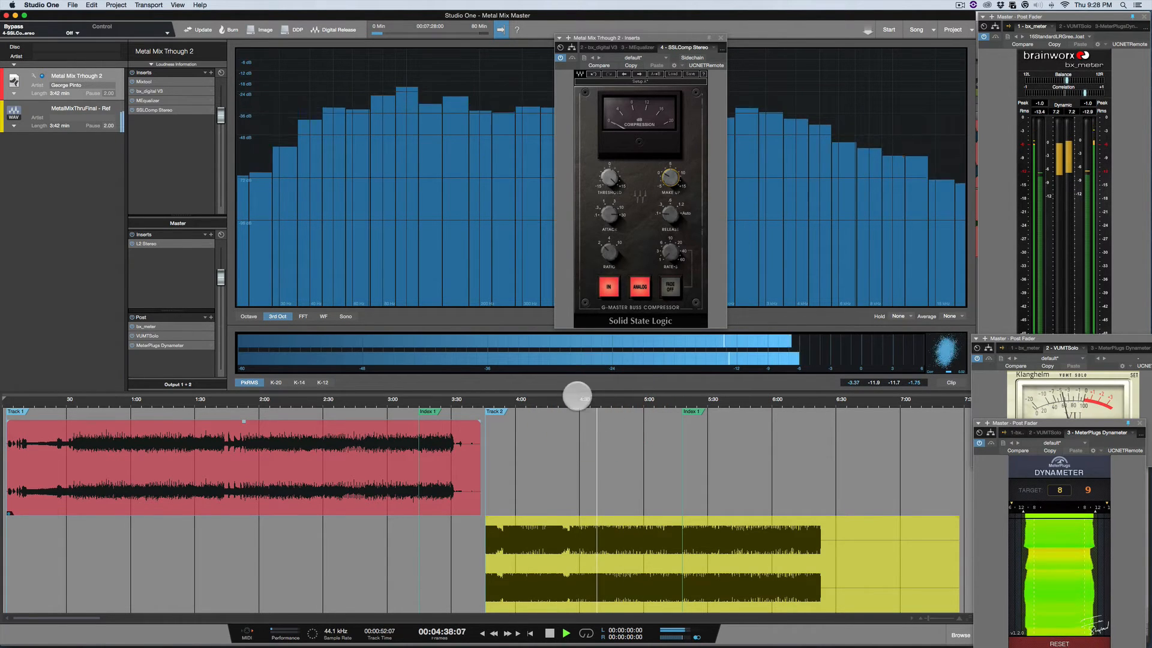
Alternate playback between the compressed mix at Index 1 and the reference at about 4:30
left_click(418, 401)
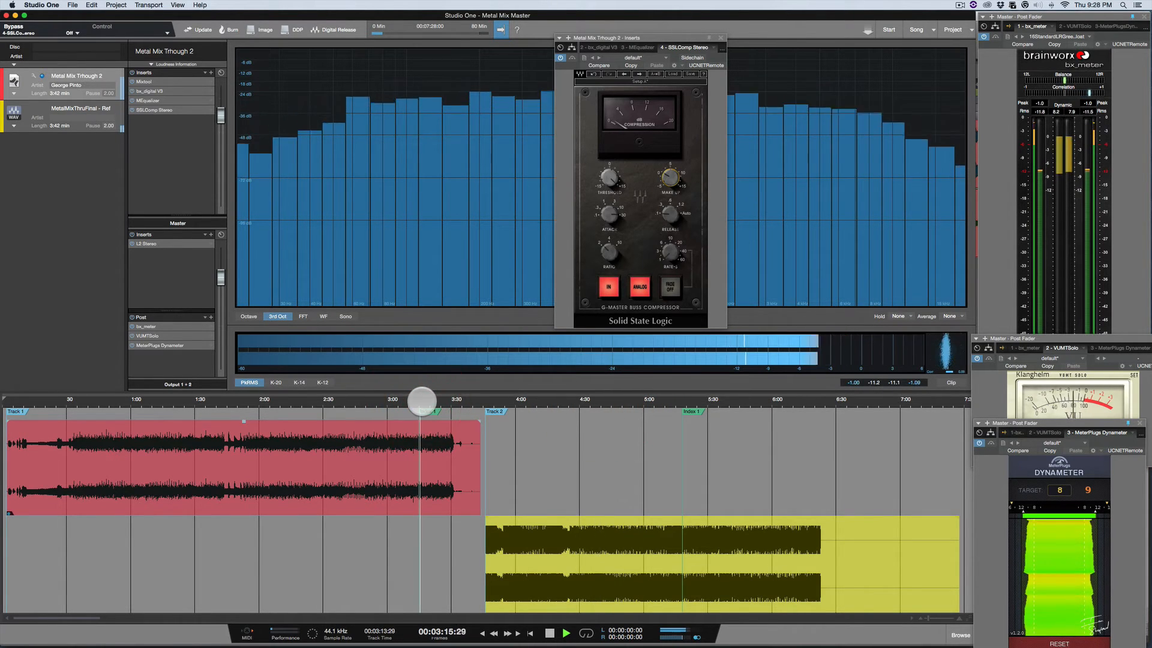
left_click(574, 405)
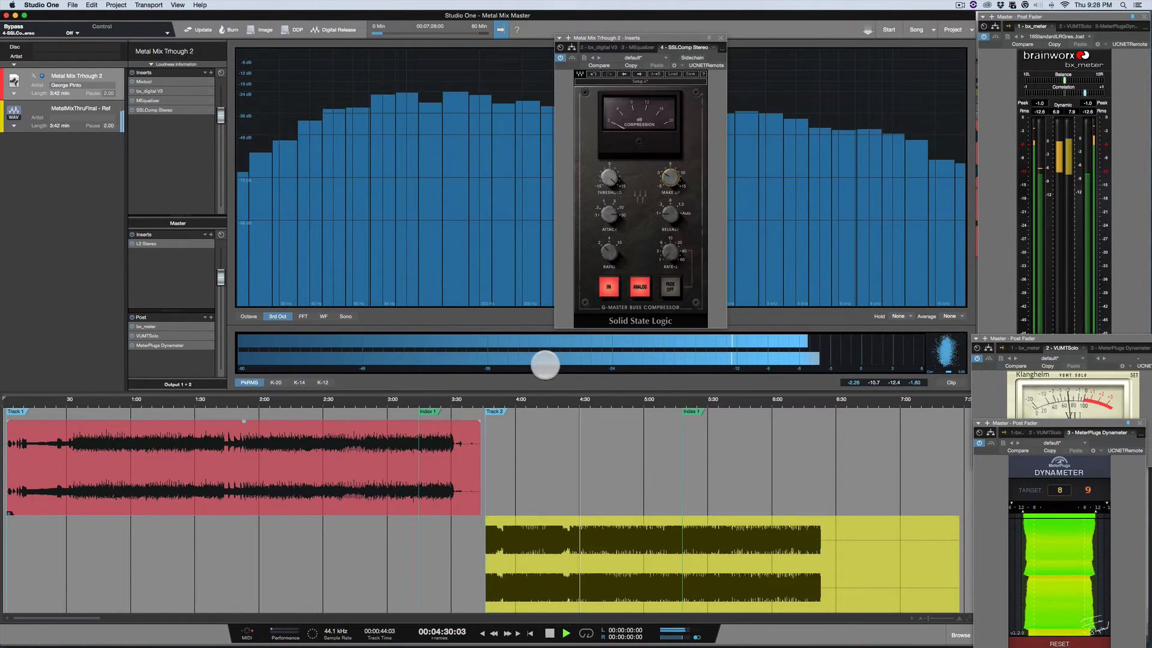
left_click(419, 401)
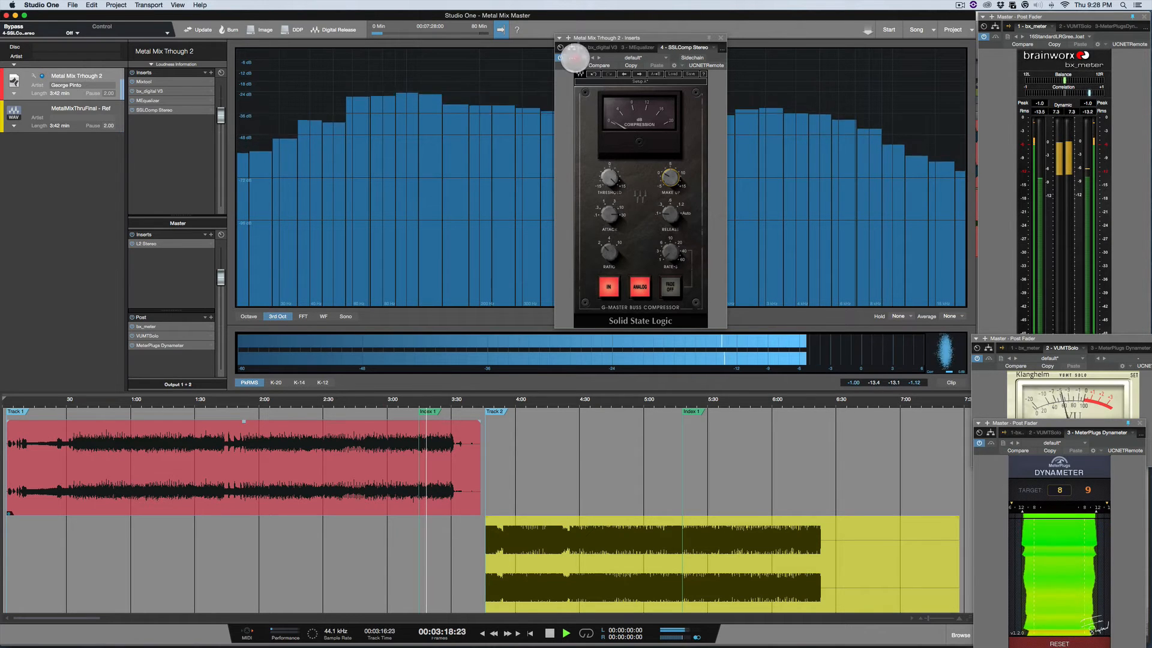
Replay the mix from Index 1 to compare SSLComp with bypass, and close the SSLComp window
left_click(573, 58)
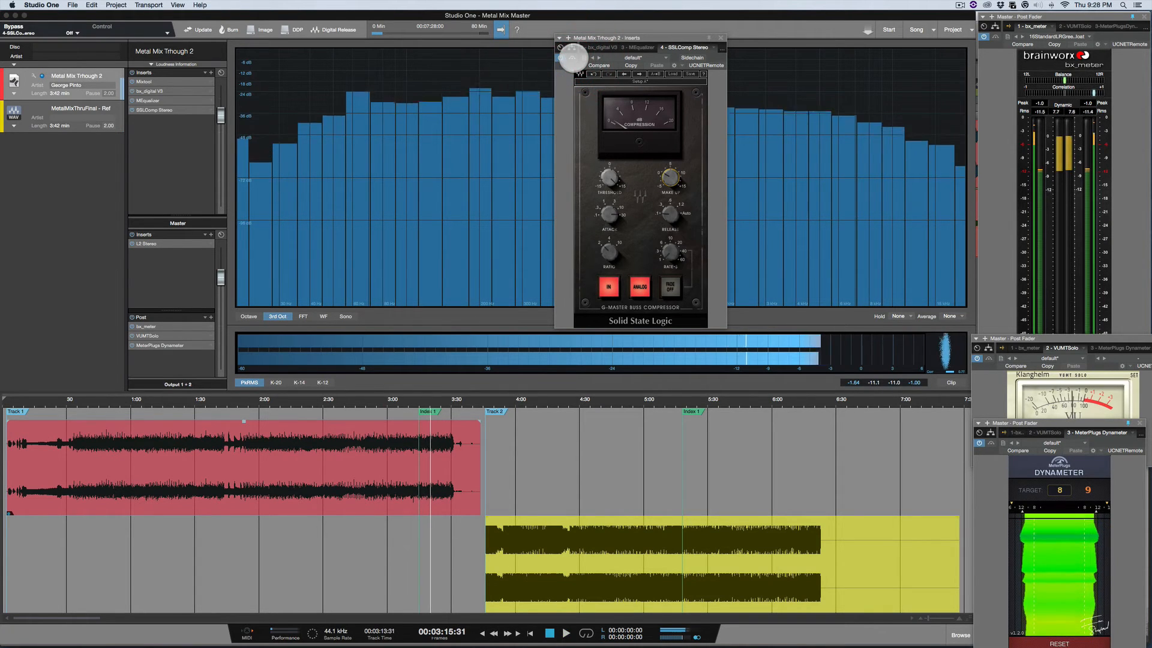
key("space")
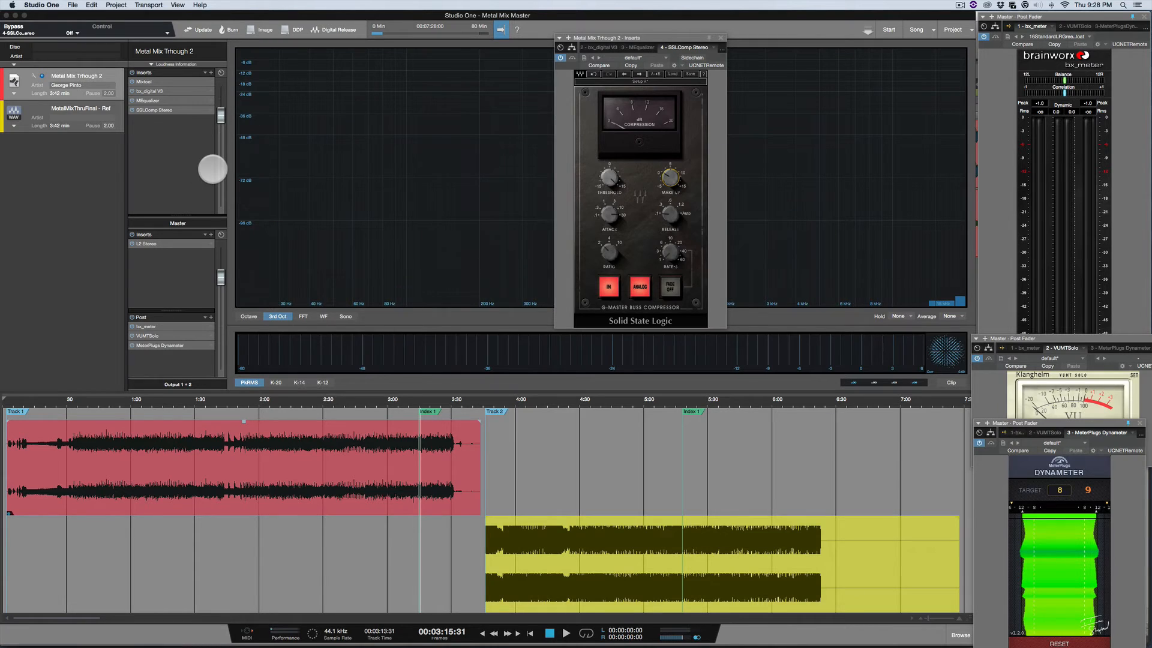
key("space")
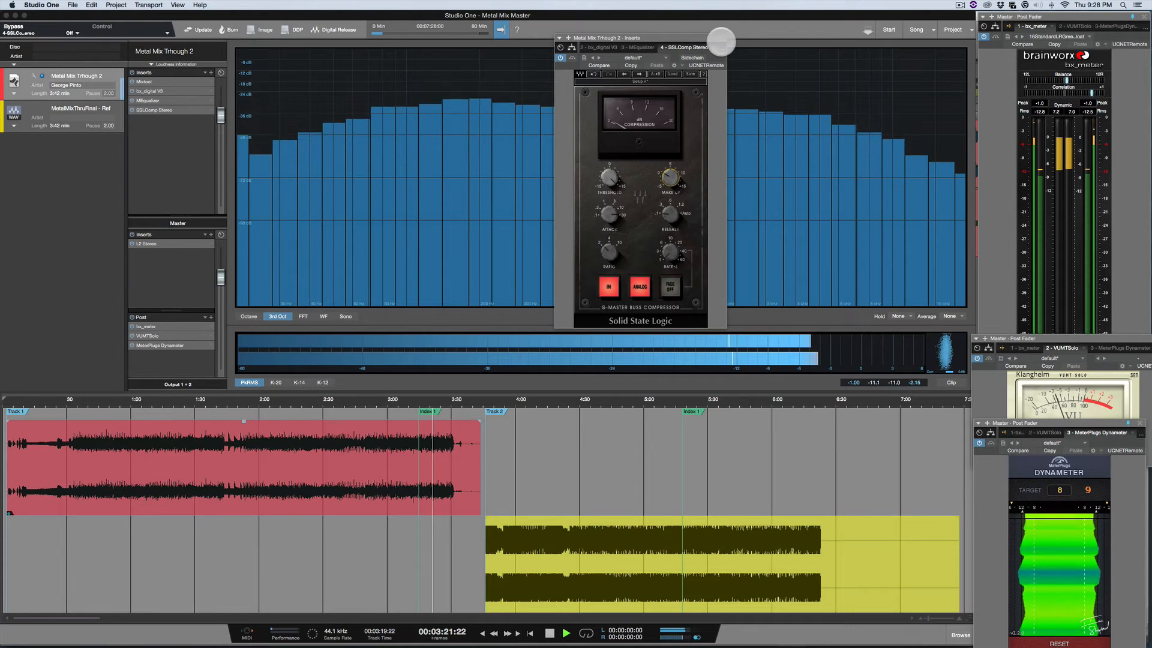
left_click(721, 39)
key("space")
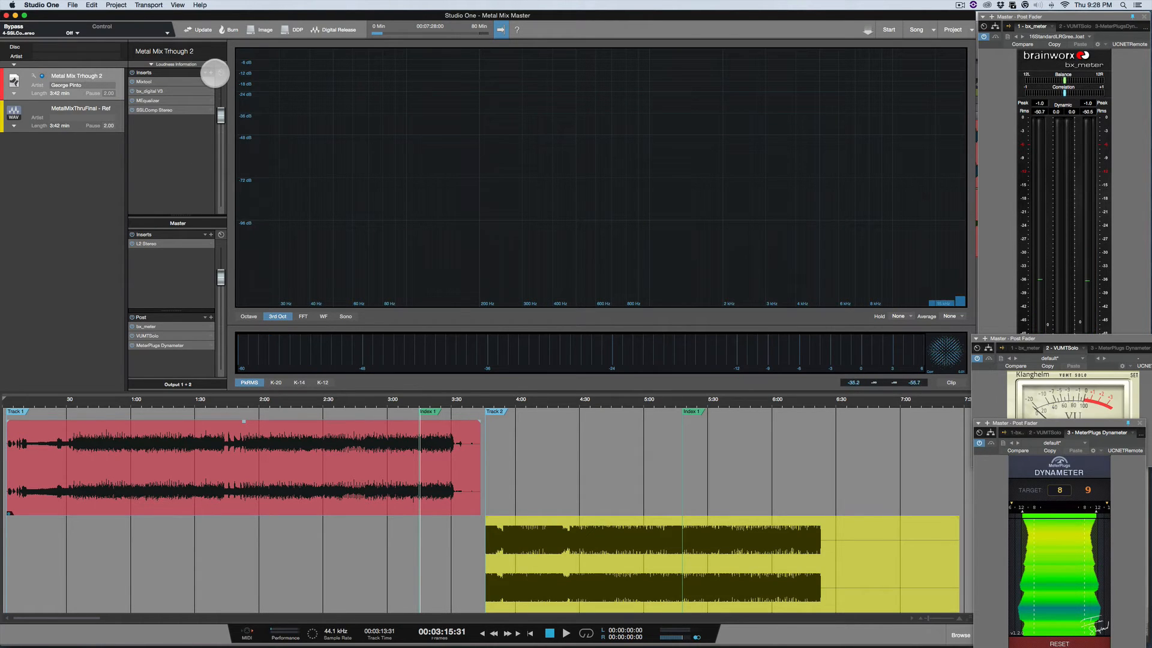
Insert bx_limiter after SSLComp on the mix track and play from Index 1 with the VU meter fully in view
left_click(211, 72)
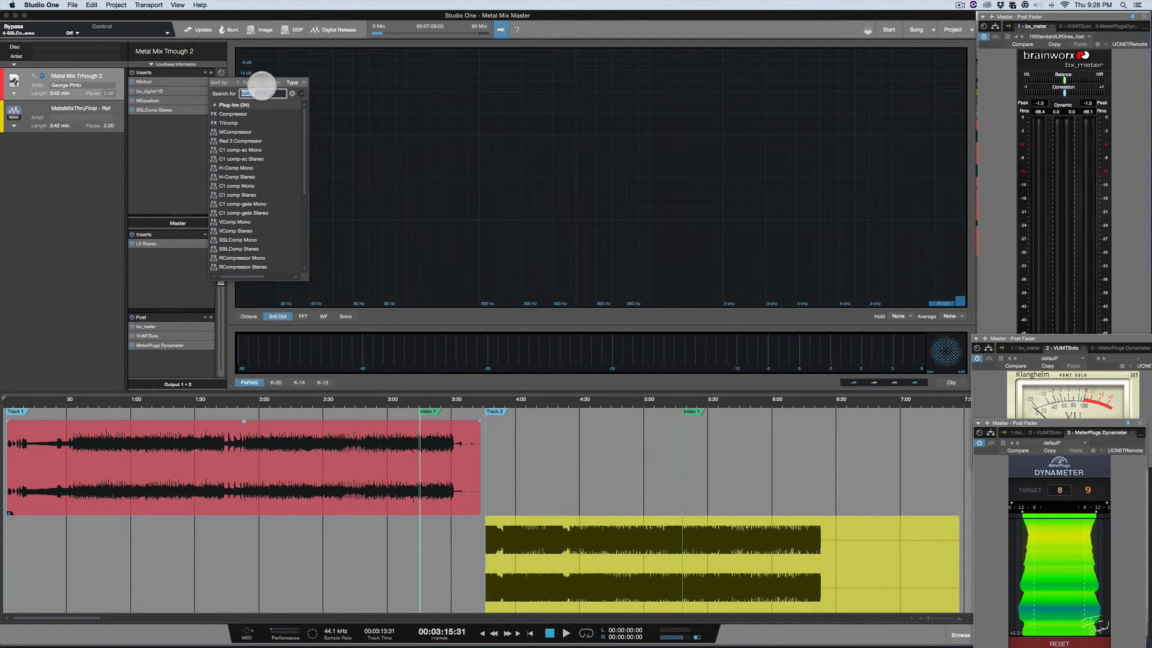
type("bx")
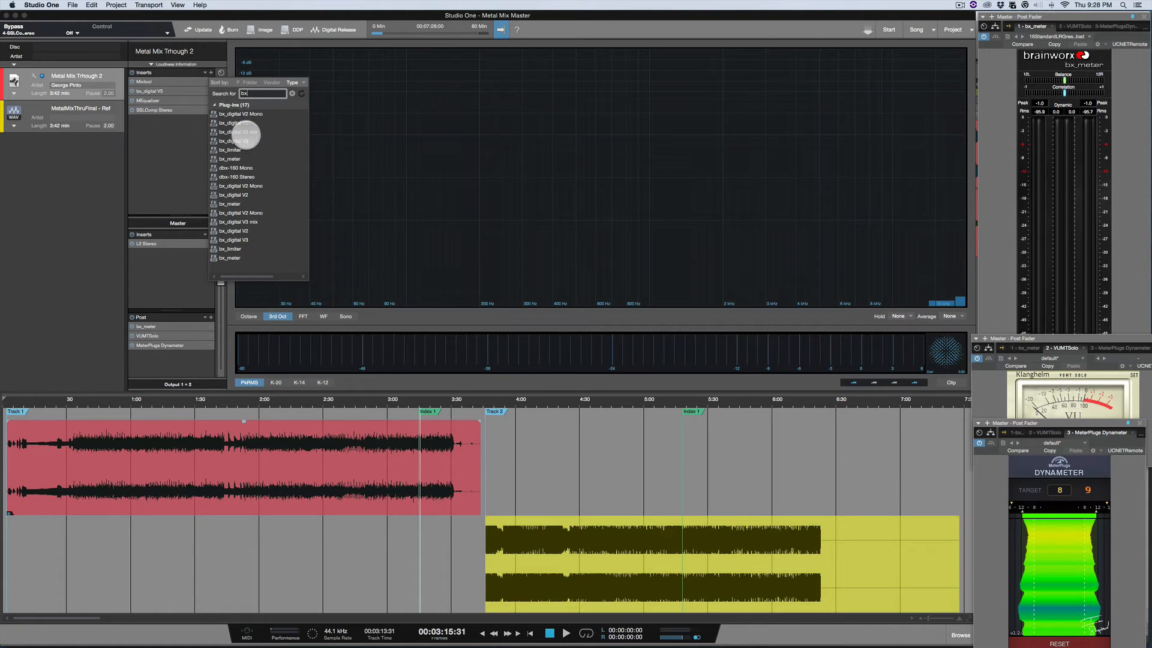
double_click(233, 149)
key("space")
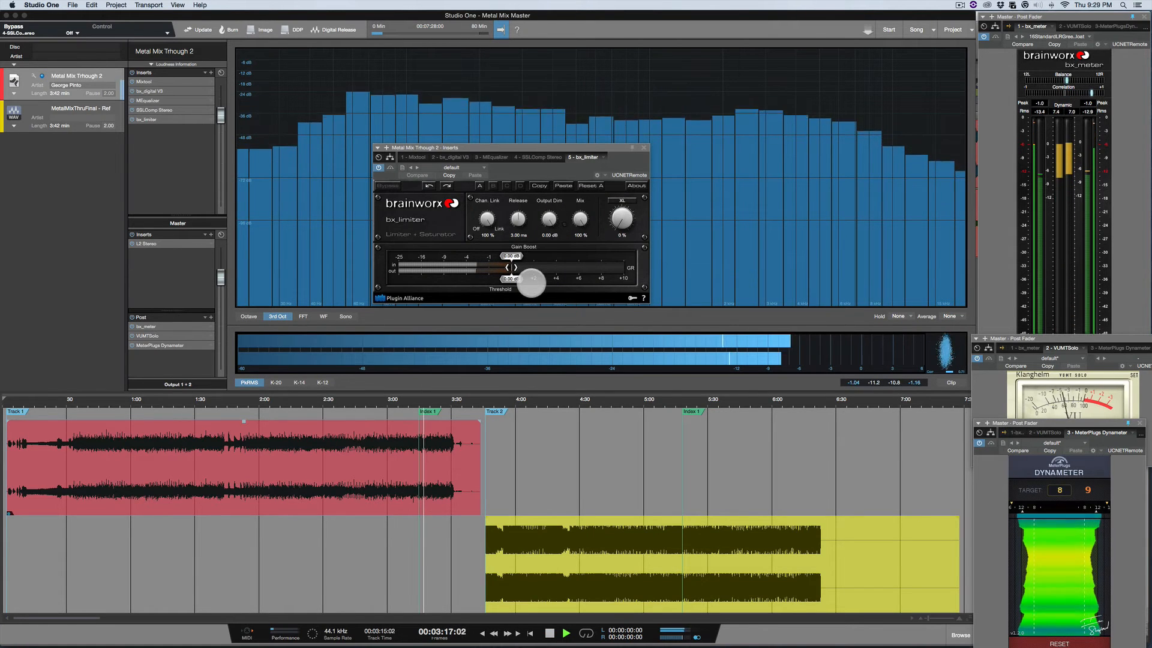
left_click(987, 385)
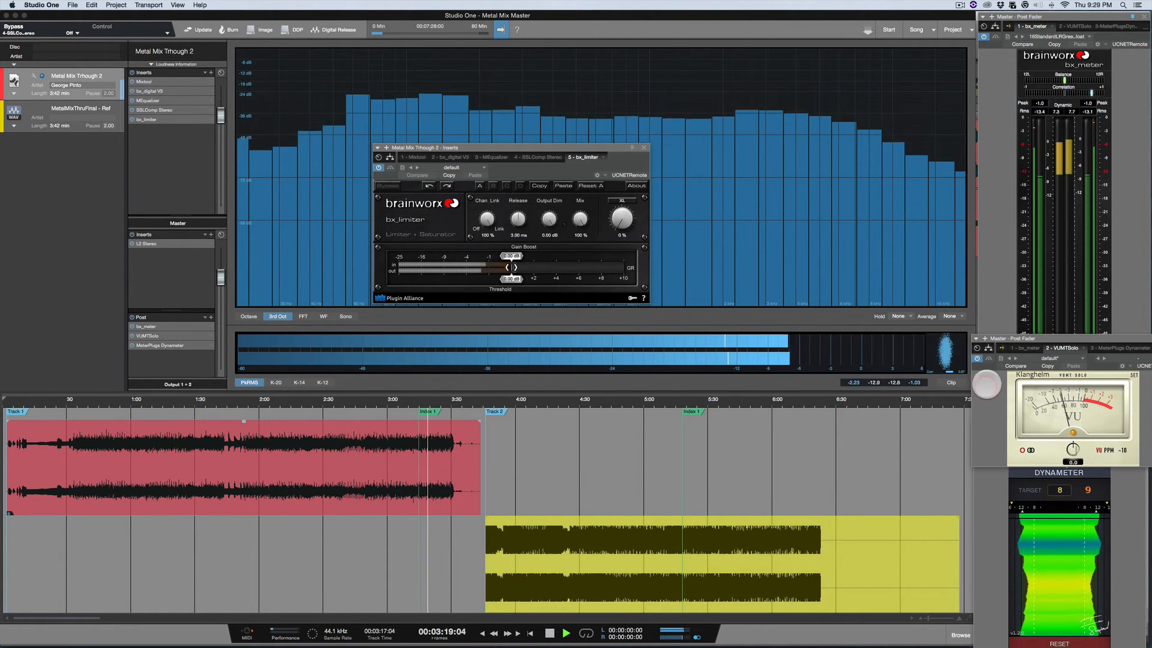
key("space")
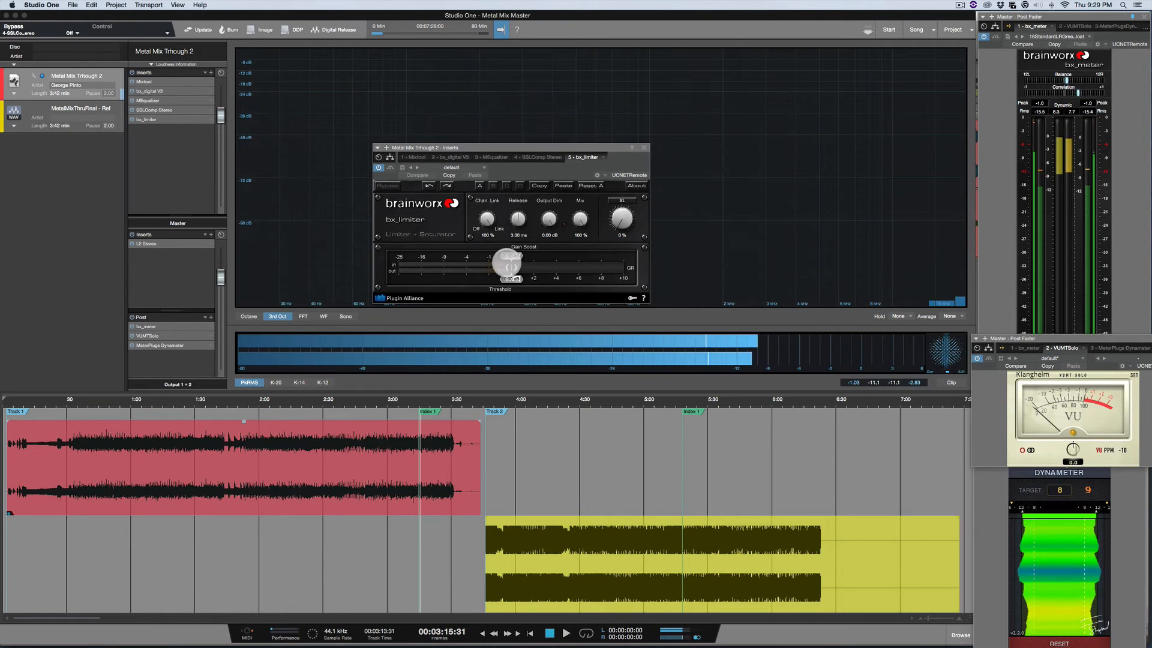
Set bx_limiter's gain boost to 0.64 dB and XL to 25% during playback, and reset the Dynameter reading
key("space")
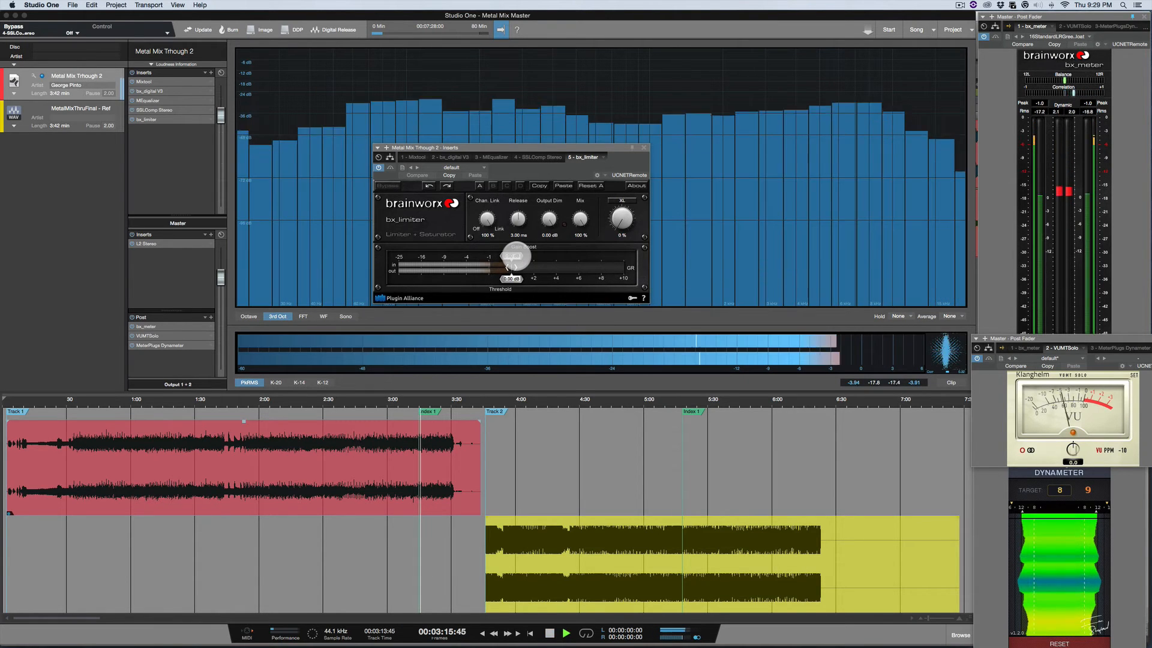
left_click_drag(515, 257, 518, 258)
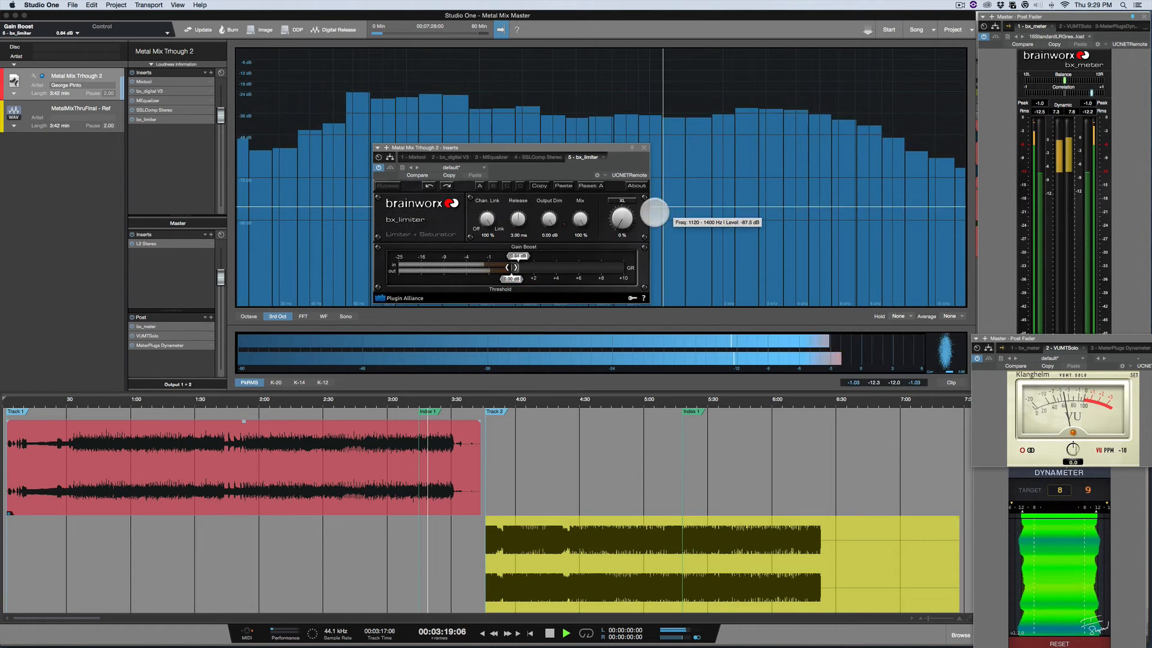
key("space")
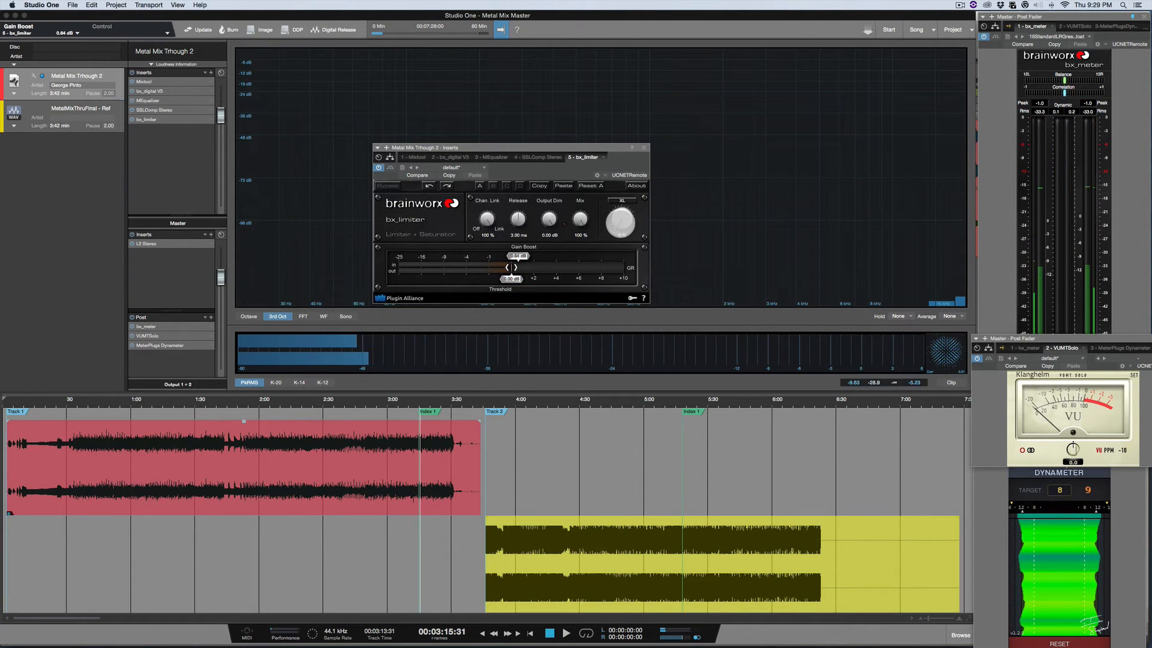
key("space")
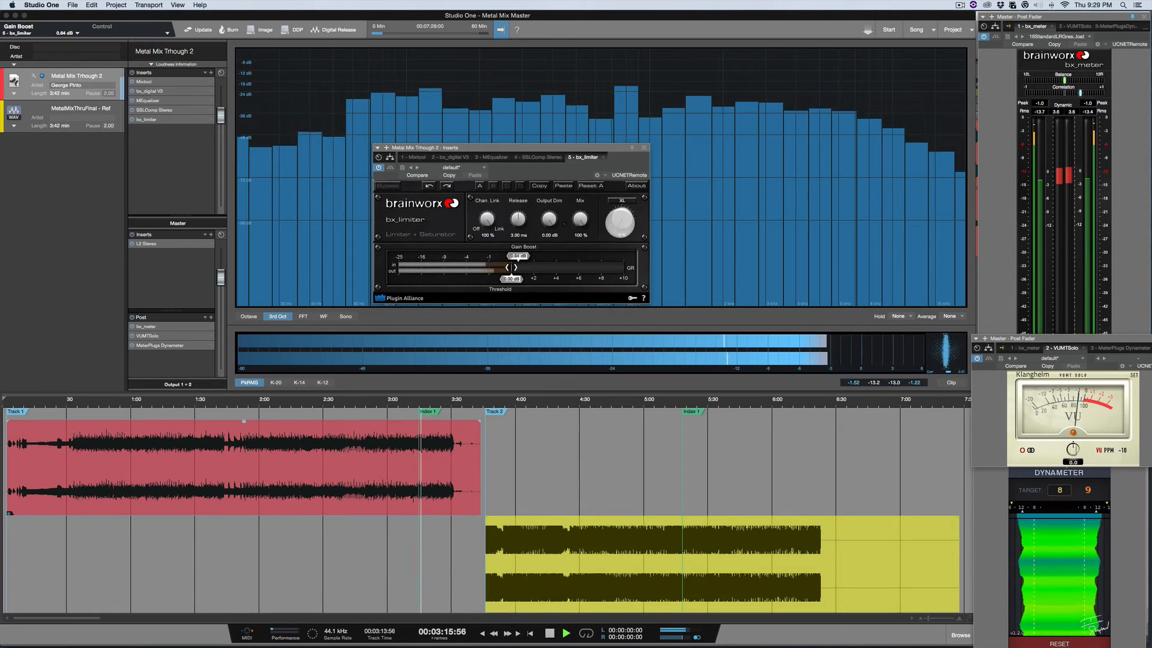
mouse_move(620, 223)
left_mouse_down()
mouse_move(620, 193)
mouse_move(617, 214)
left_mouse_up()
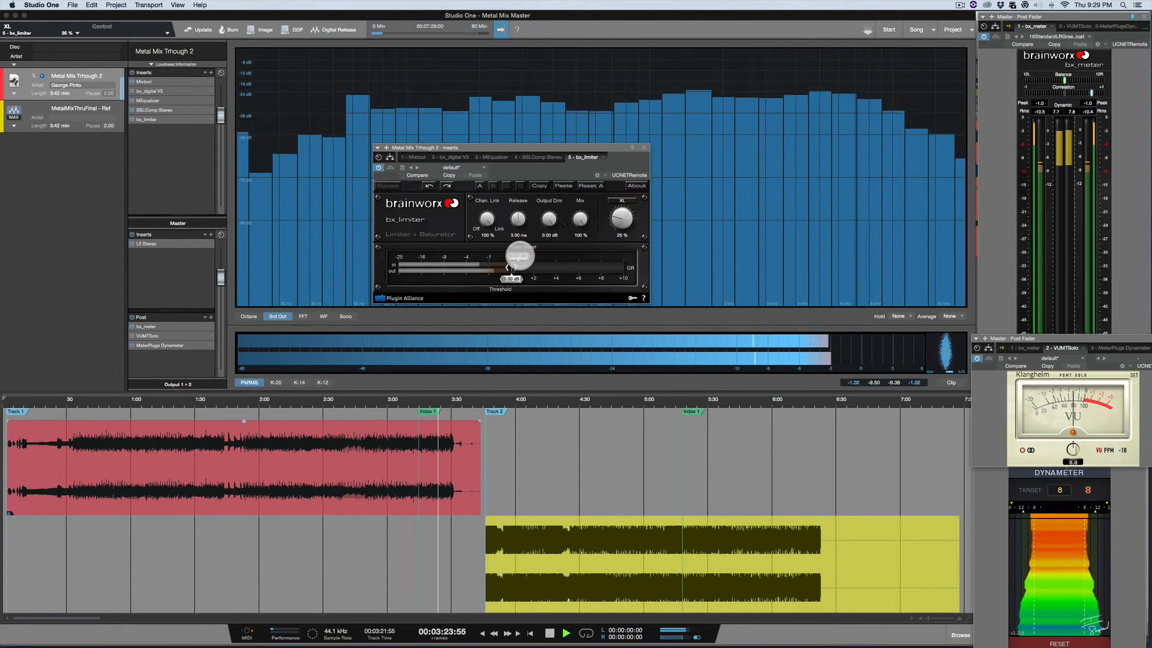
left_click(1065, 637)
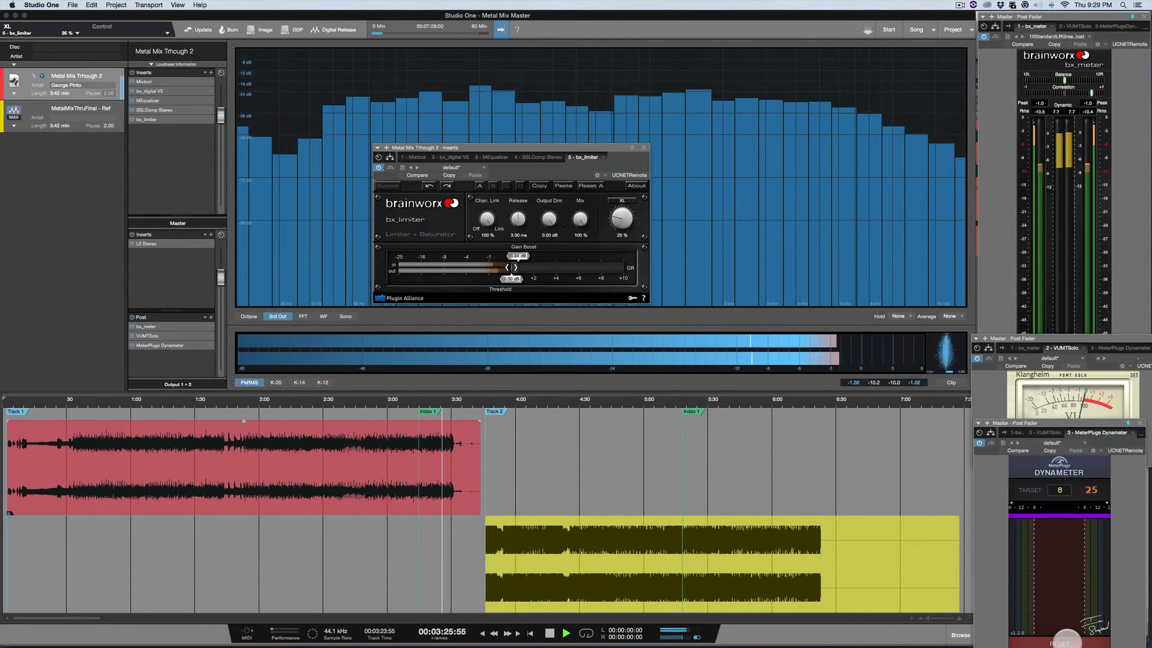
Raise bx_limiter's gain boost to about 1.7 dB and replay from Index 1 against the Dynameter and VU meter
key("shift+b")
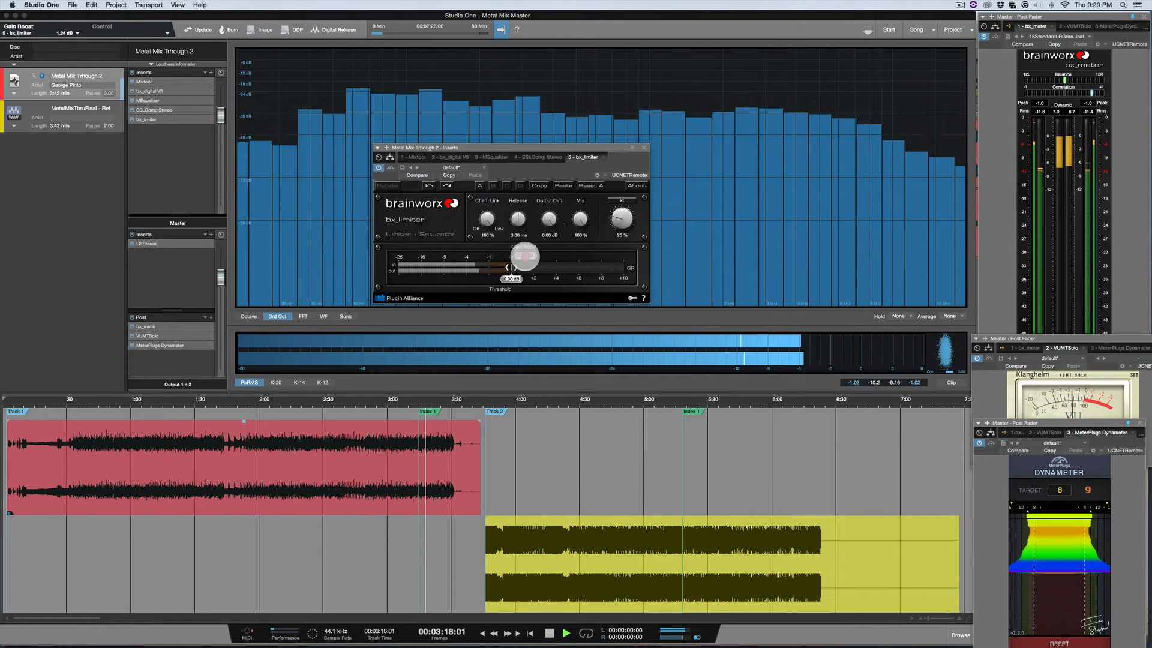
left_click_drag(526, 256, 528, 257)
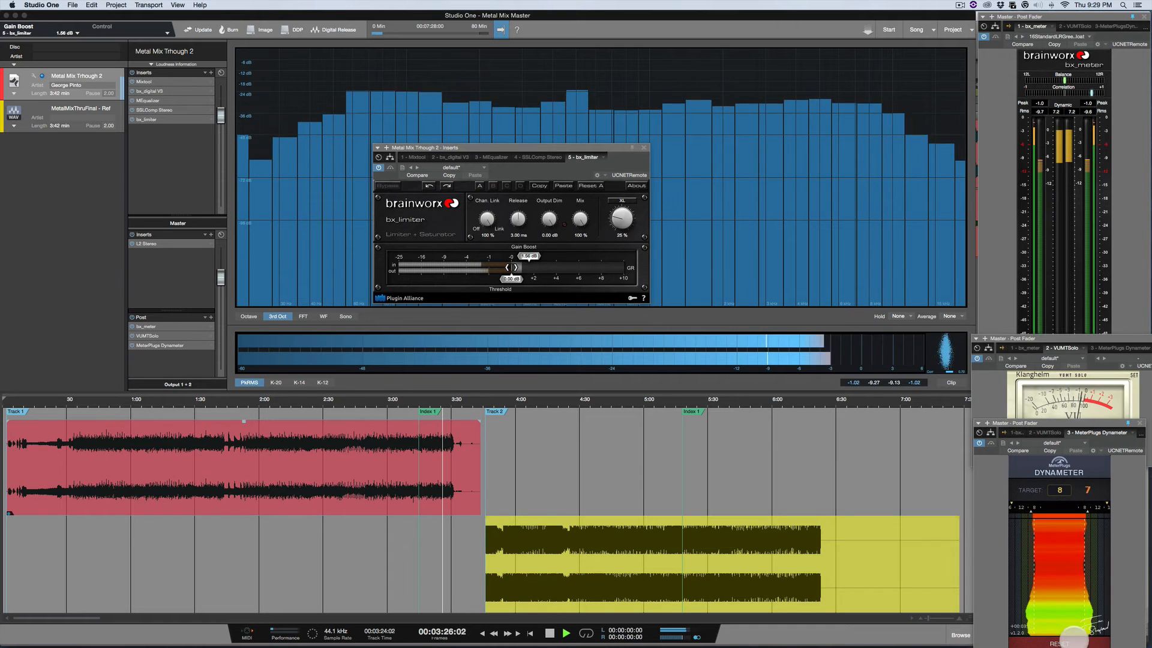
key("space")
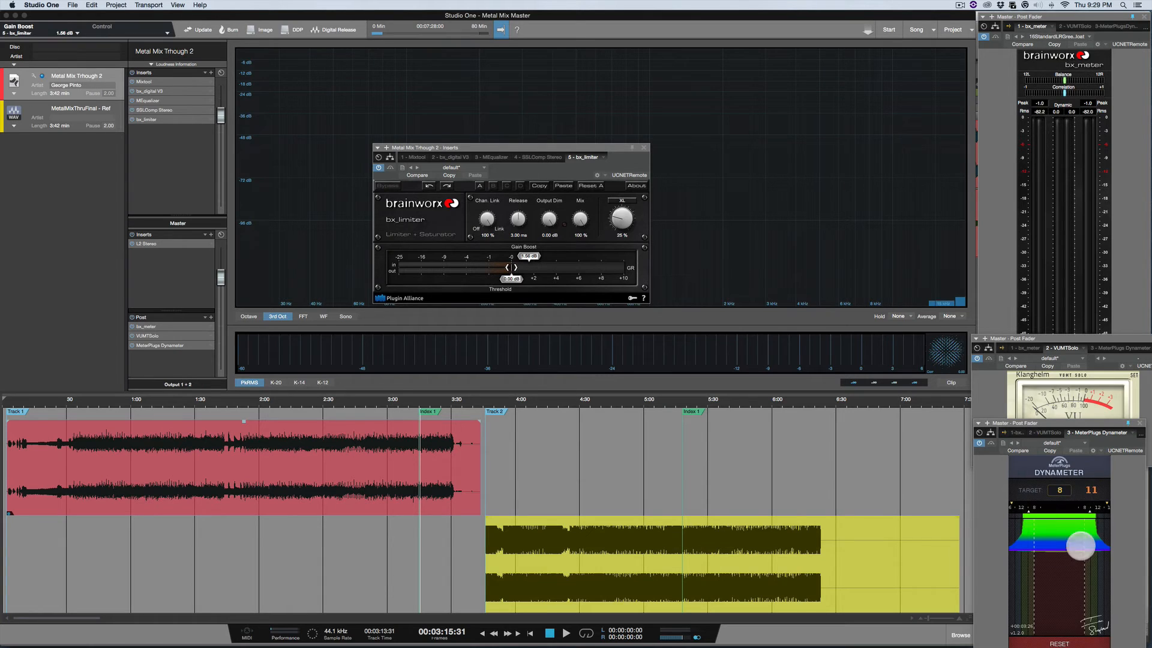
left_click(988, 409)
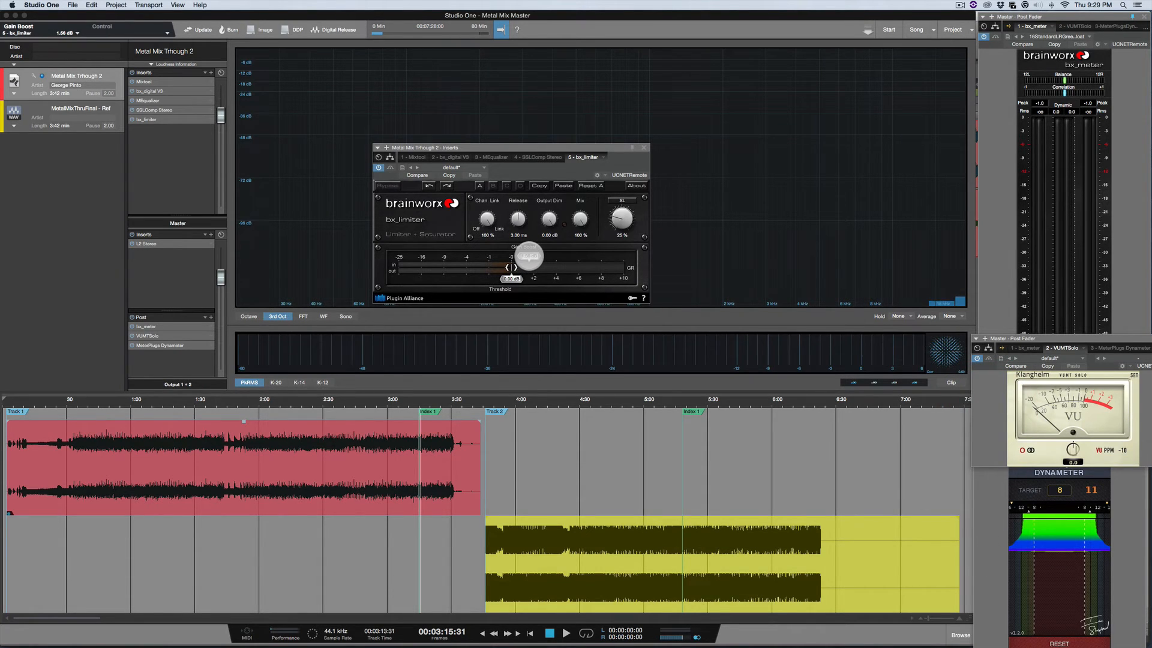
key("space")
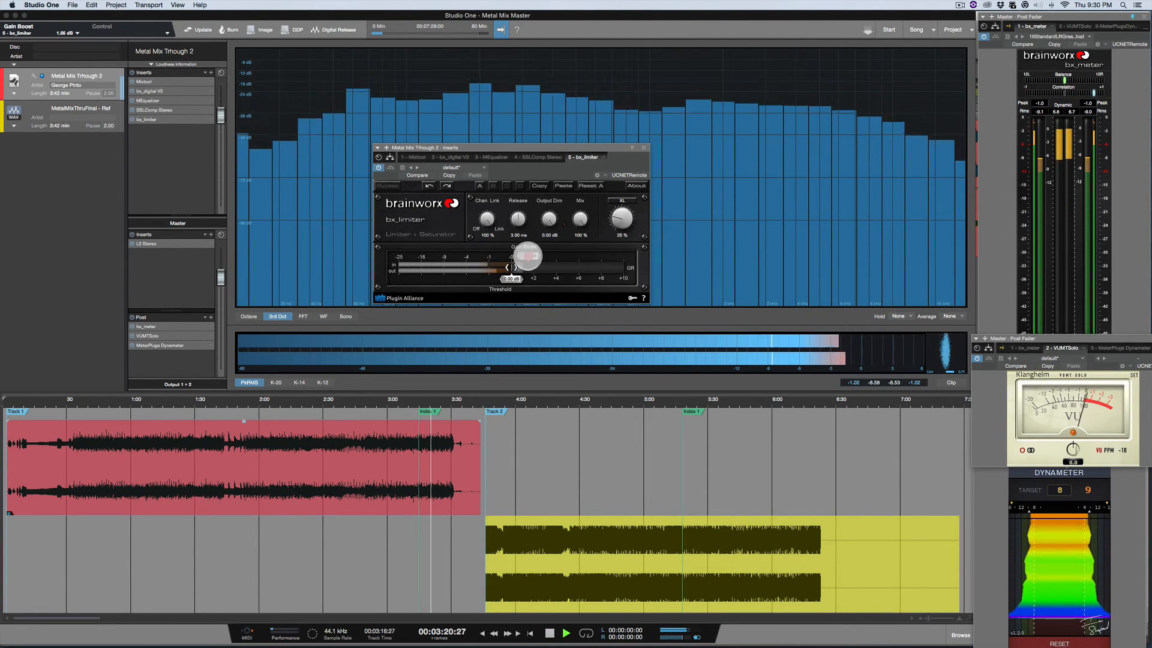
Lower bx_limiter's gain boost in stages to about 0.2 dB while the mix plays, resetting the Dynameter along the way
left_click(523, 257)
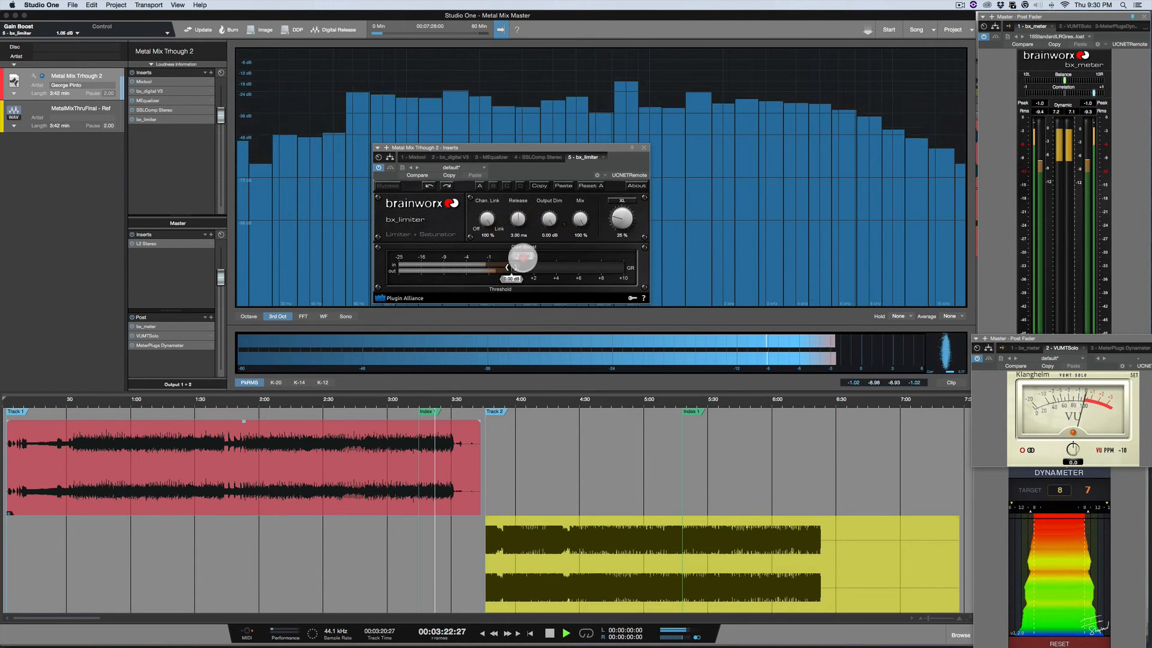
left_click_drag(523, 257, 520, 258)
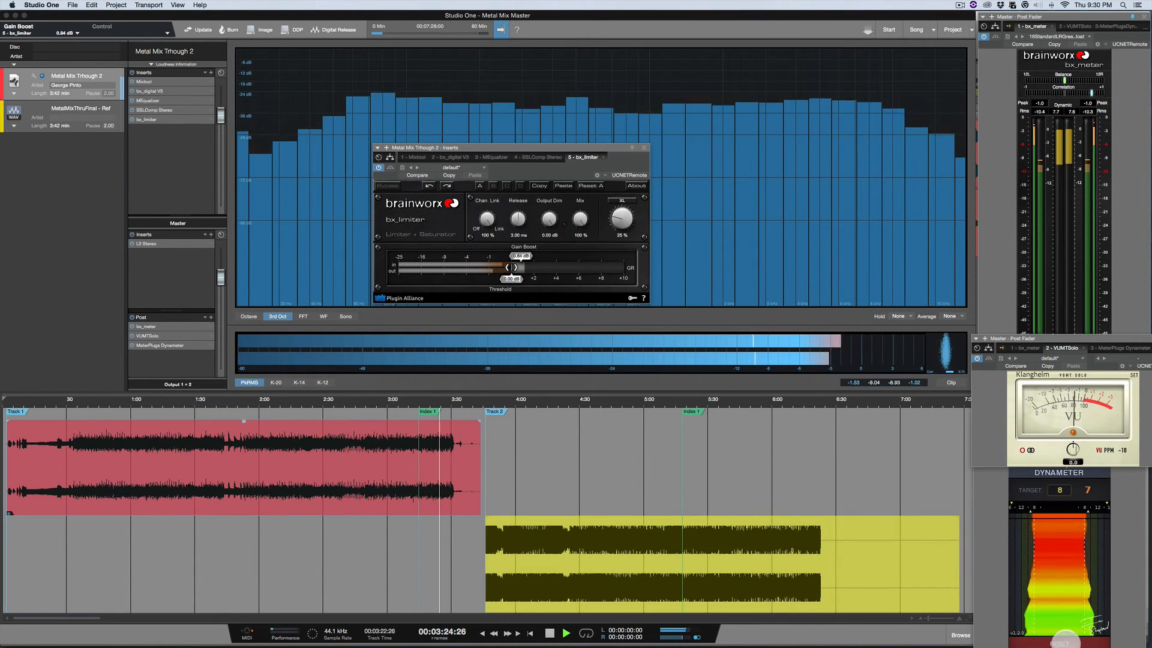
left_click(1062, 641)
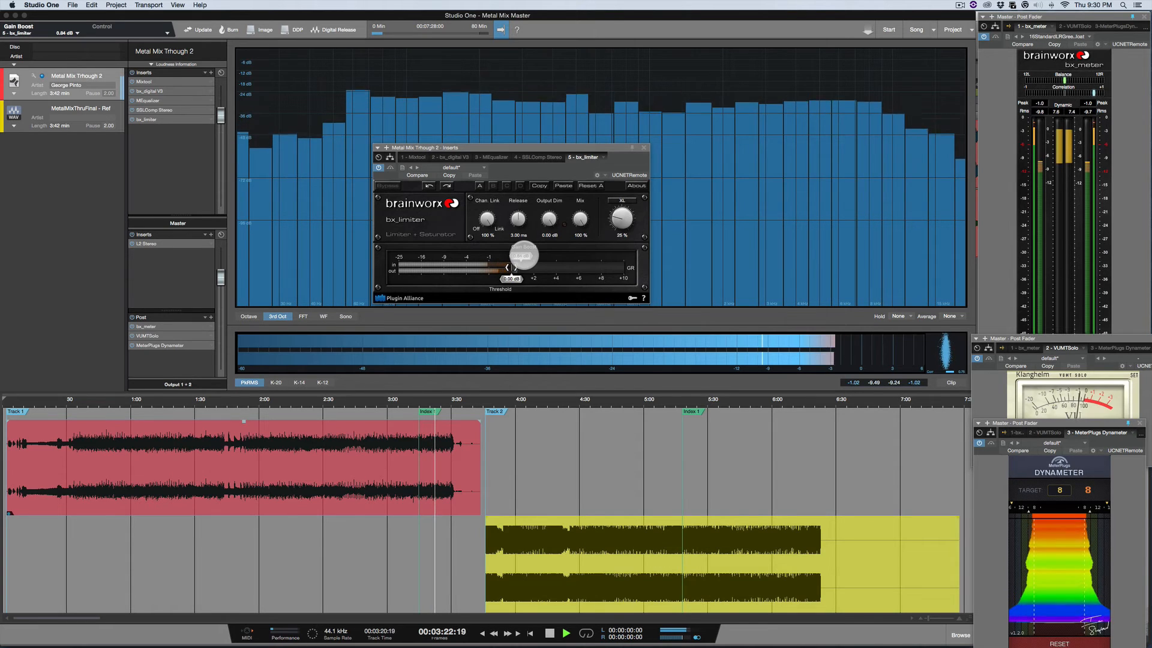
left_click_drag(519, 257, 513, 259)
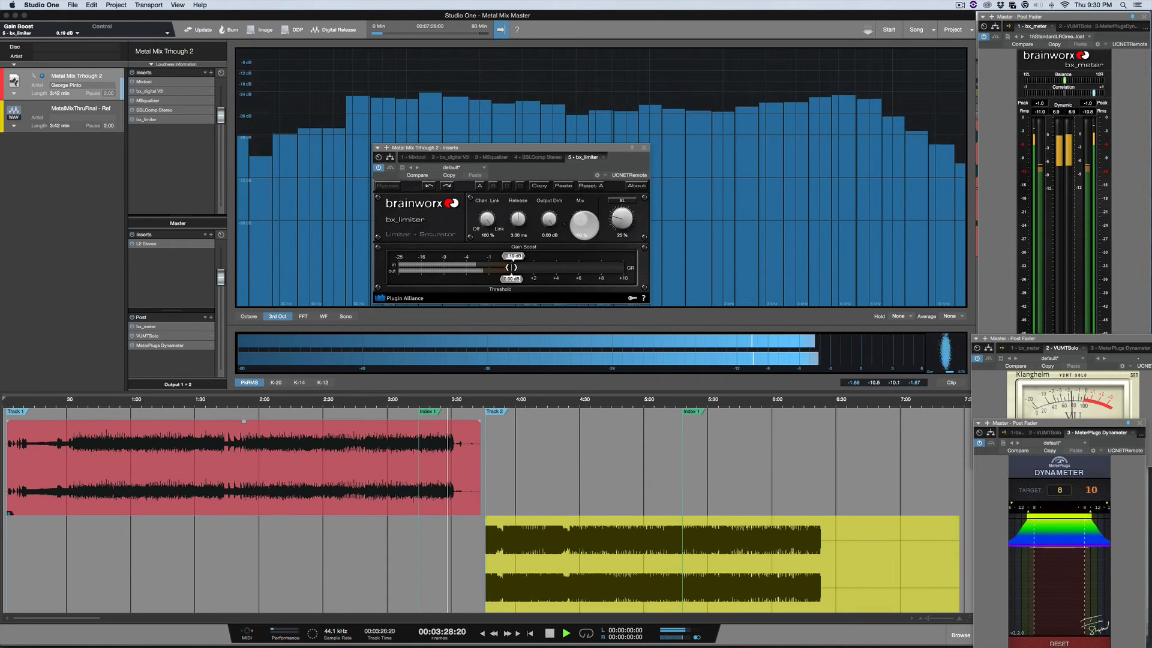
Return playback to Index 1 and set bx_limiter's XL saturation to 46%
key("shift+b")
left_click_drag(618, 220, 618, 215)
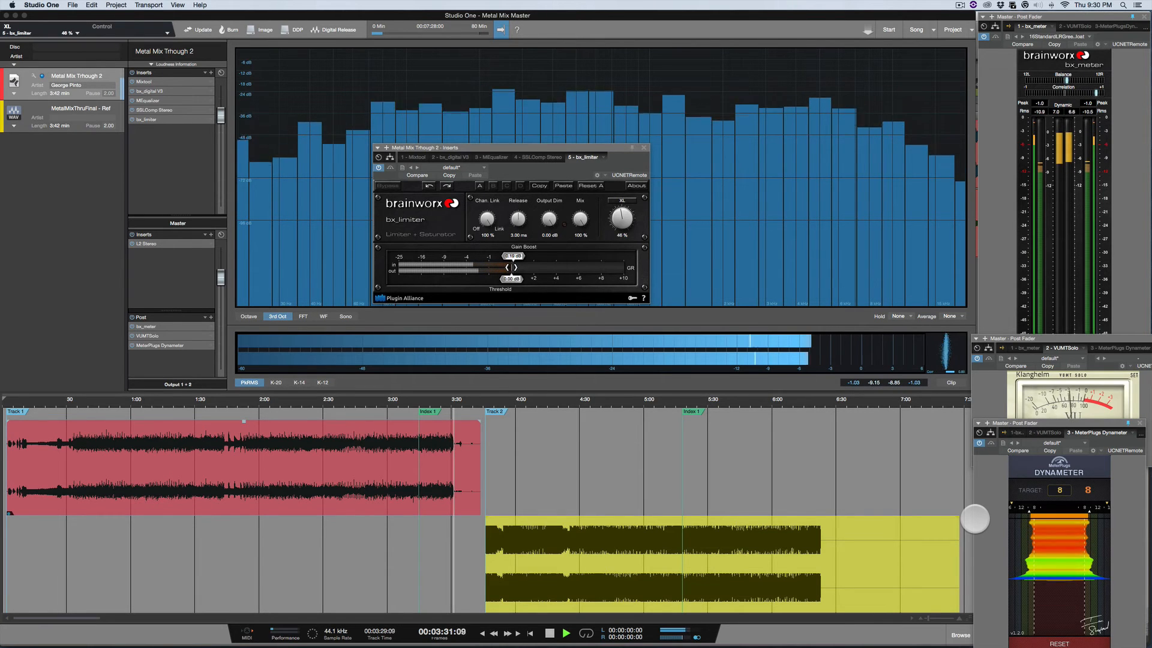
key("space")
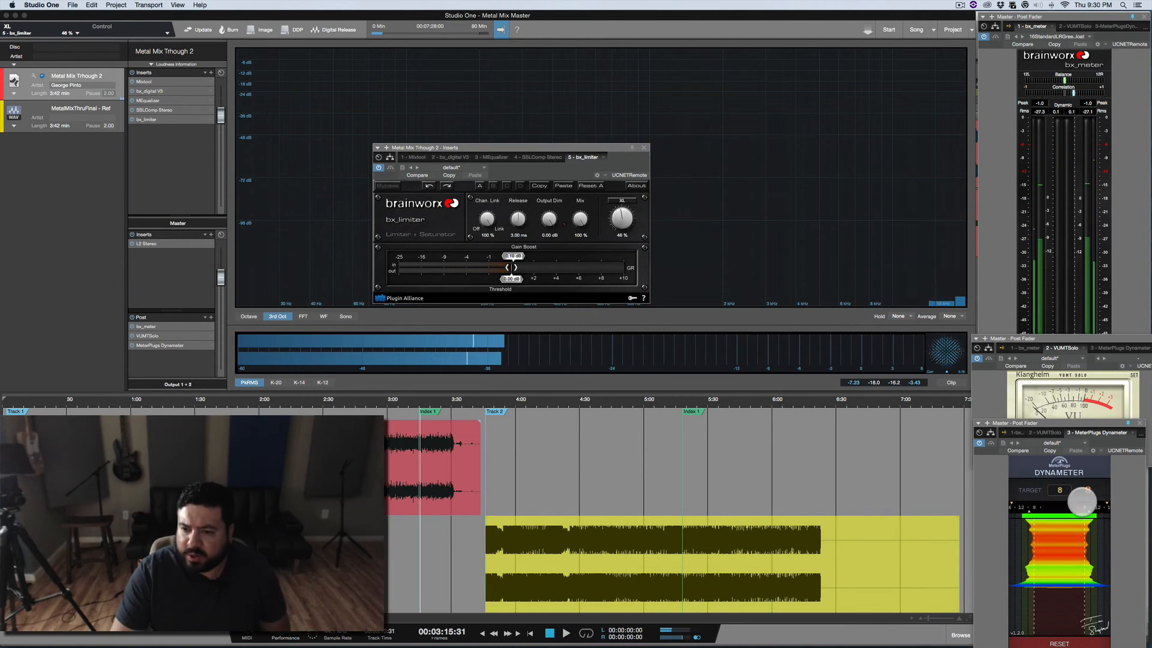
Play the limited mix from Index 1 to examine its level on the VU meter and its dynamics on a reset Dynameter
left_click(990, 403)
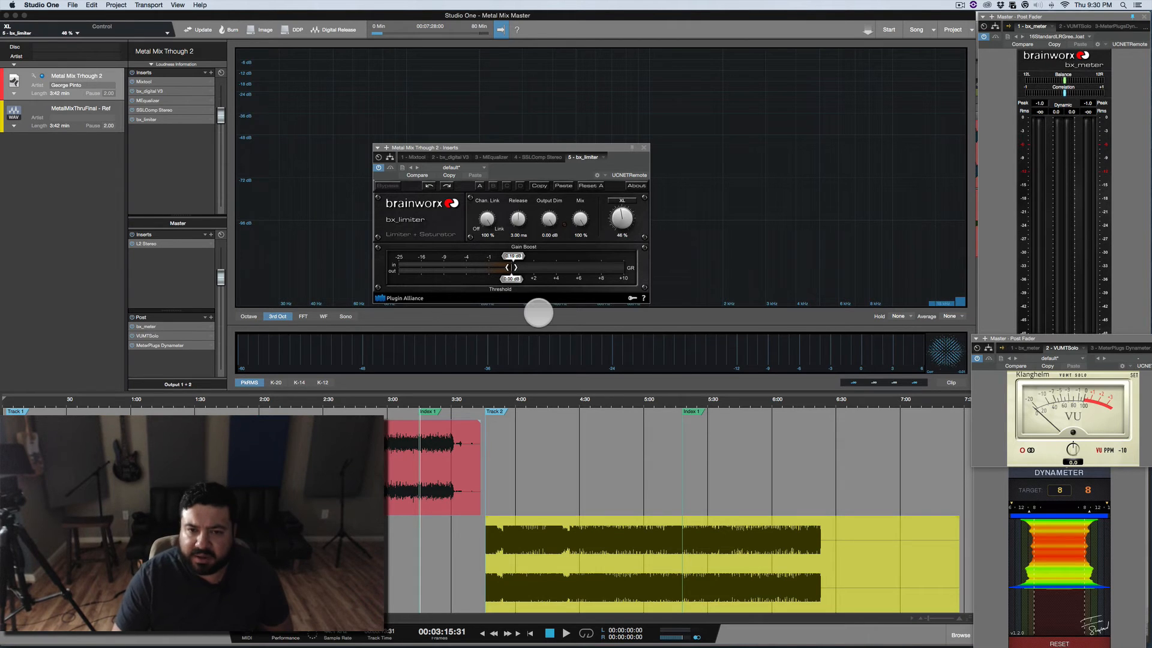
key("space")
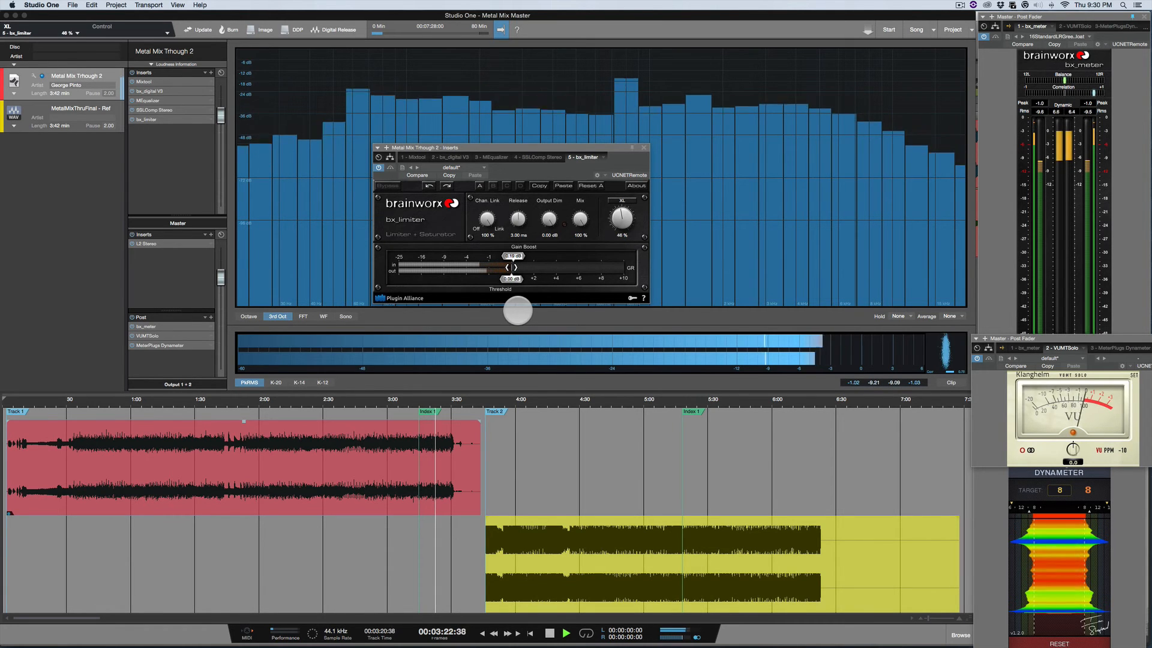
left_click(1059, 642)
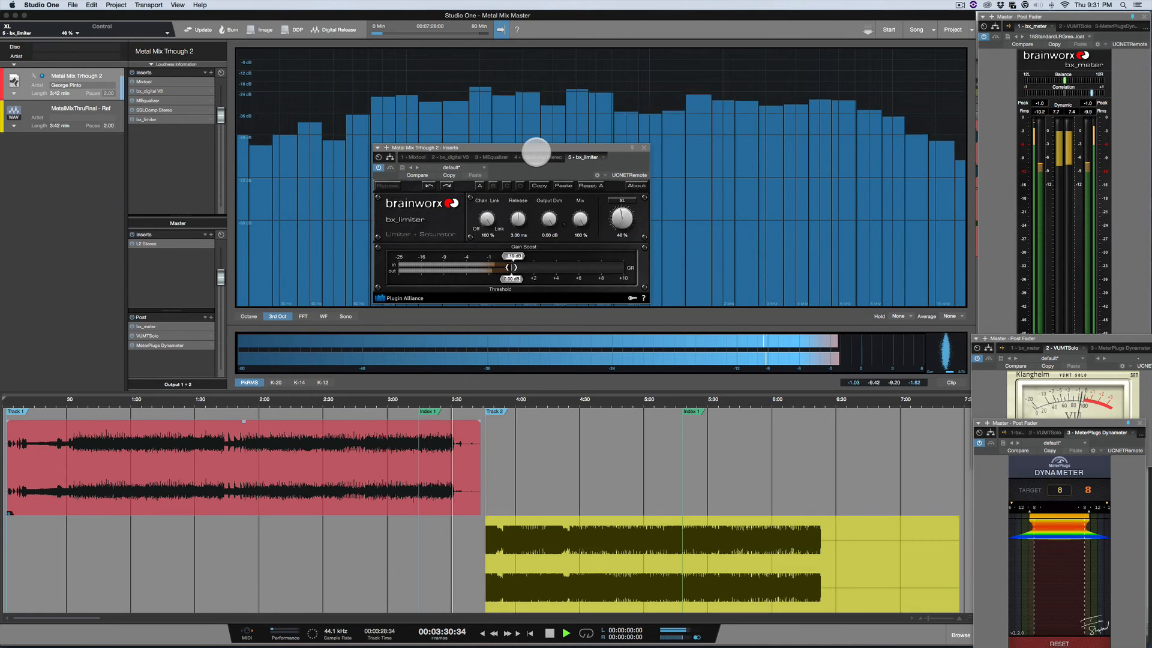
key("space")
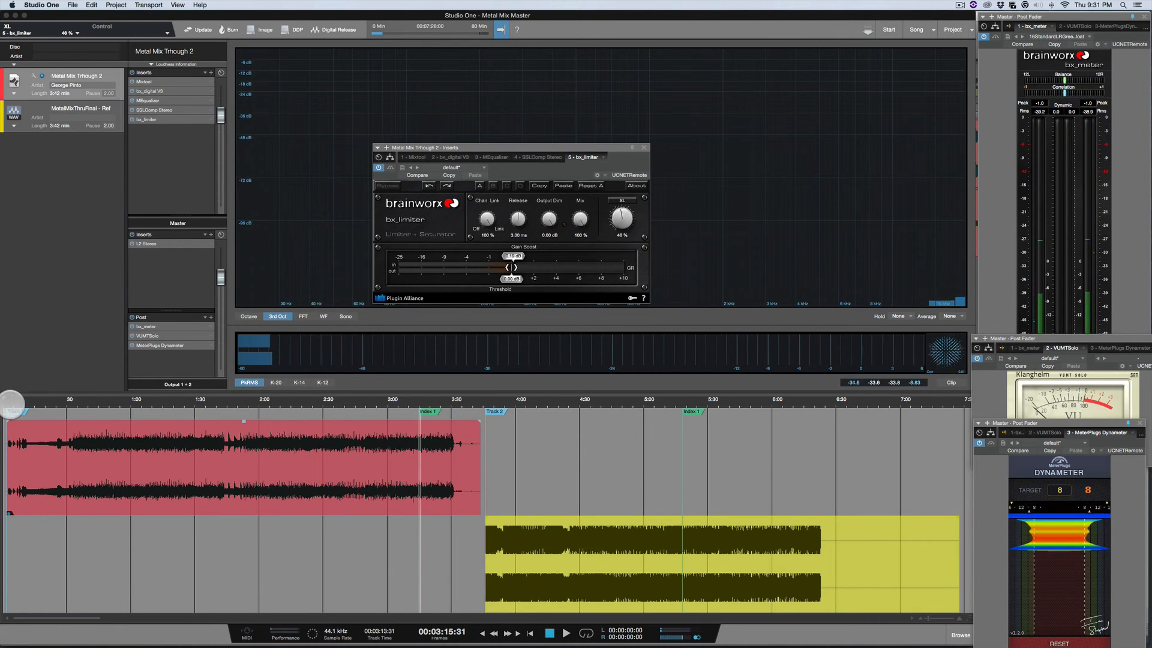
Compare the mix's opening, 0:30 and 0:50 sections with the reference near 5:00, and reset the Dynameter
key("space")
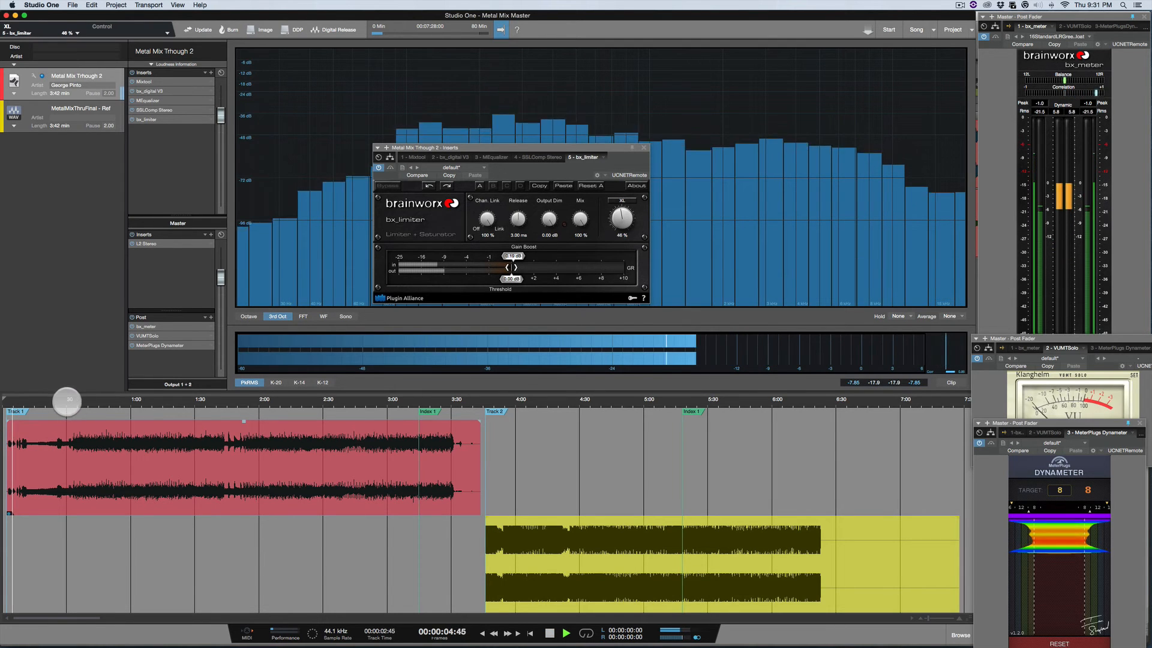
left_click(71, 401)
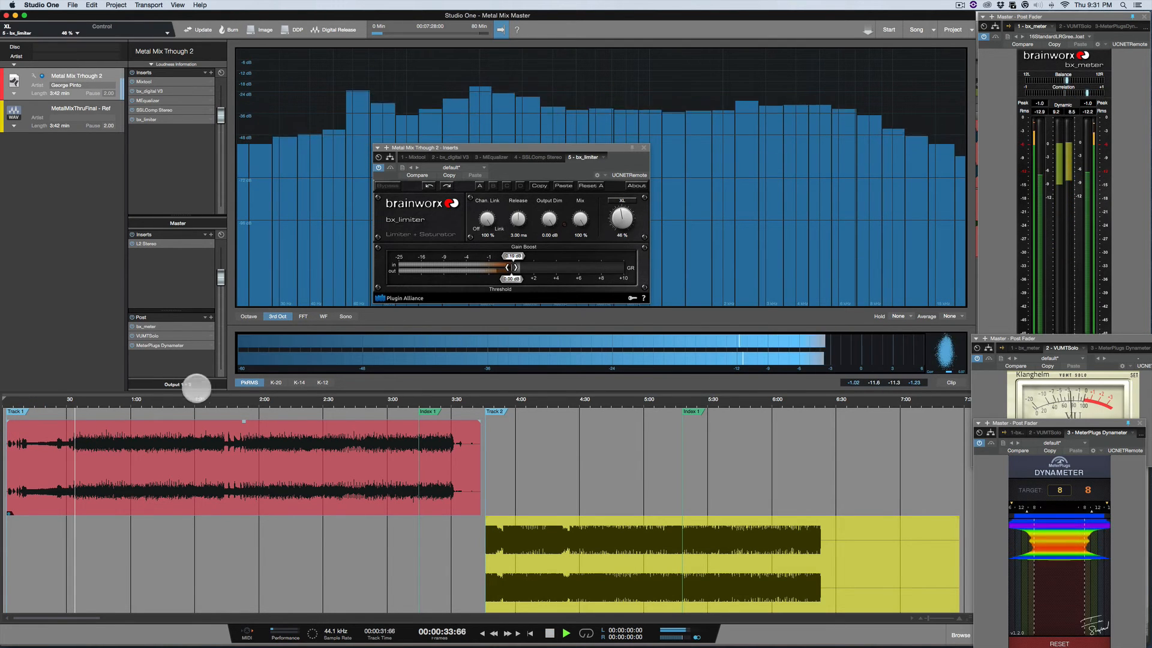
left_click(638, 401)
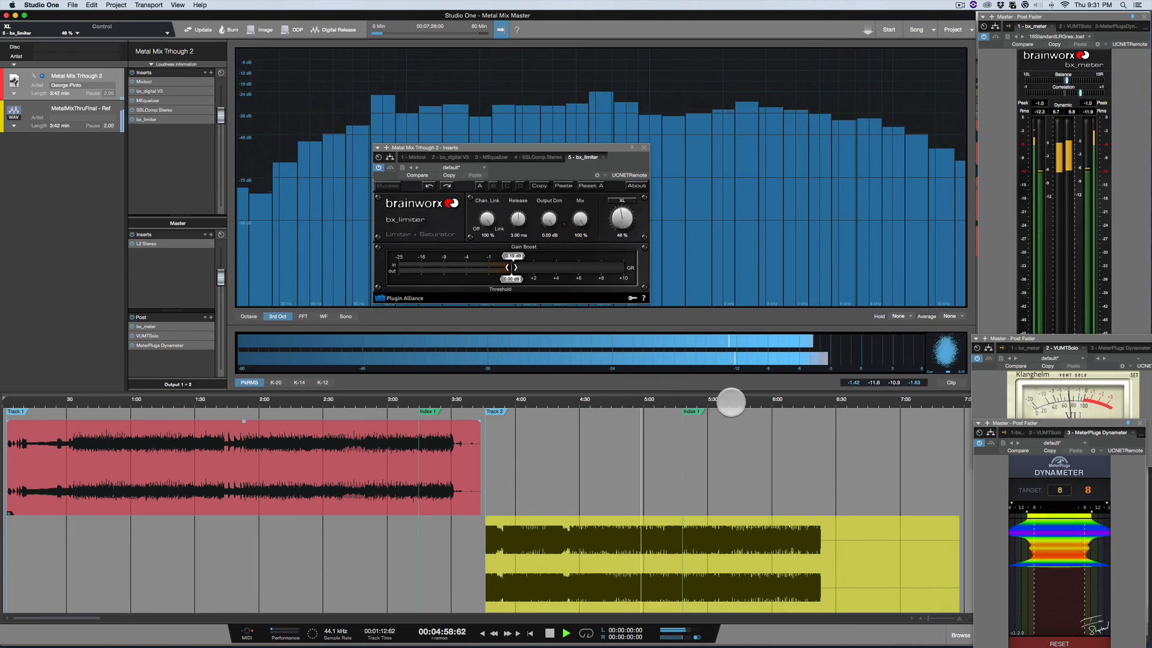
left_click(107, 401)
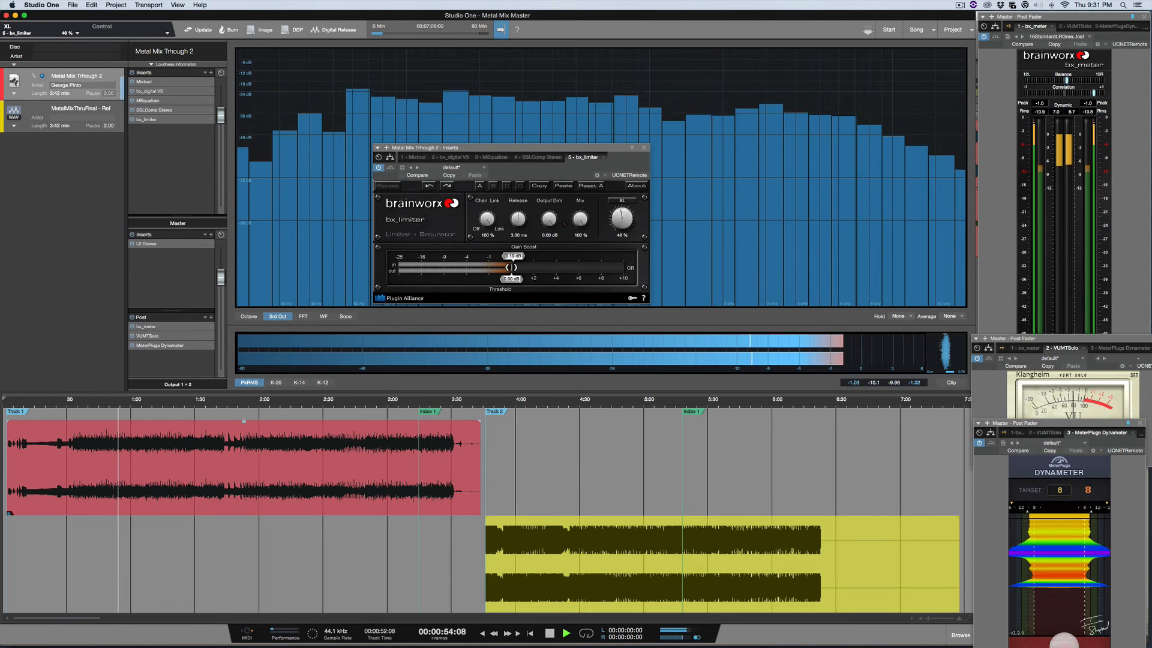
left_click(1061, 643)
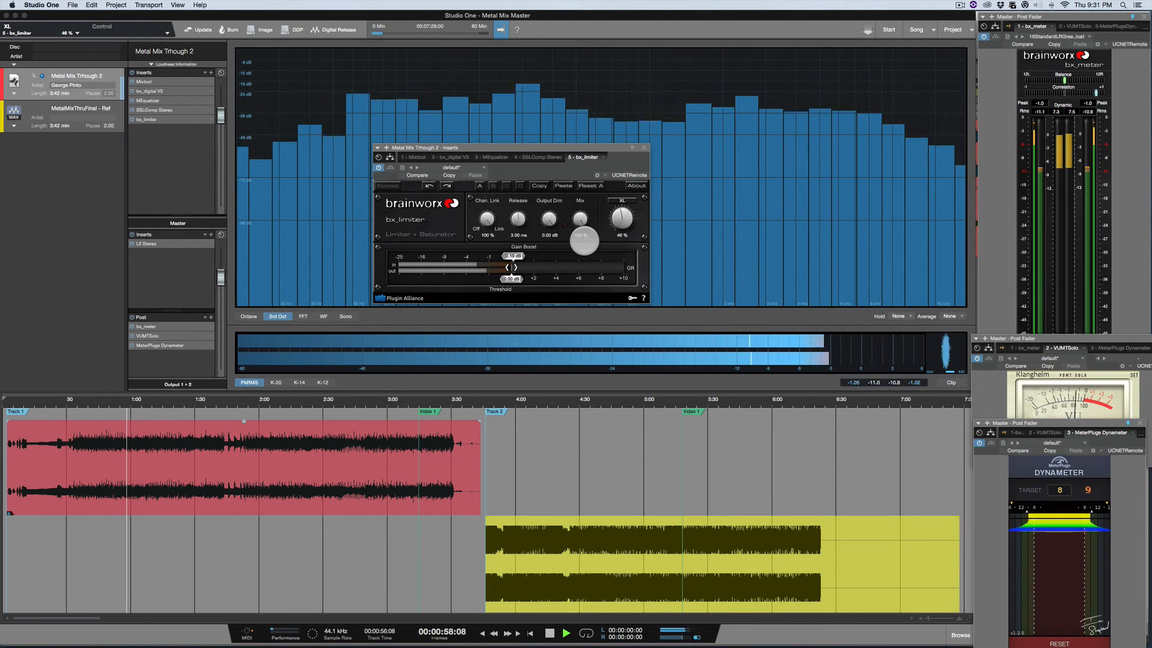
Compare the playing mix with bx_limiter bypassed and active, leaving it active, and close the limiter once playback is stopped
left_click(394, 168)
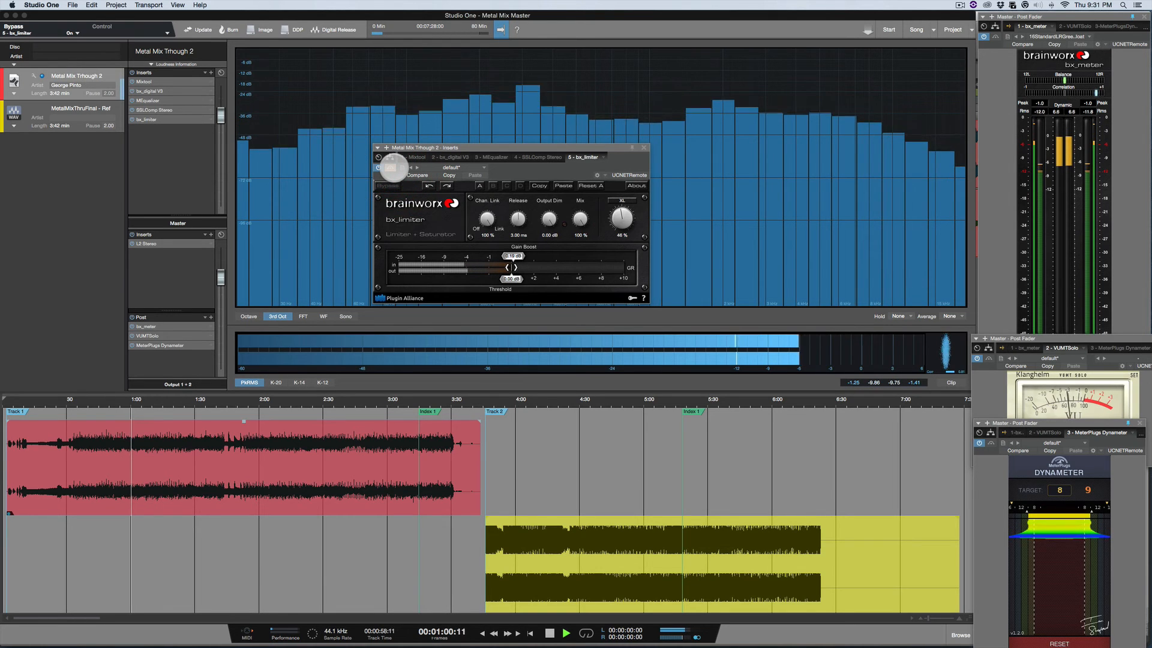
left_click(394, 167)
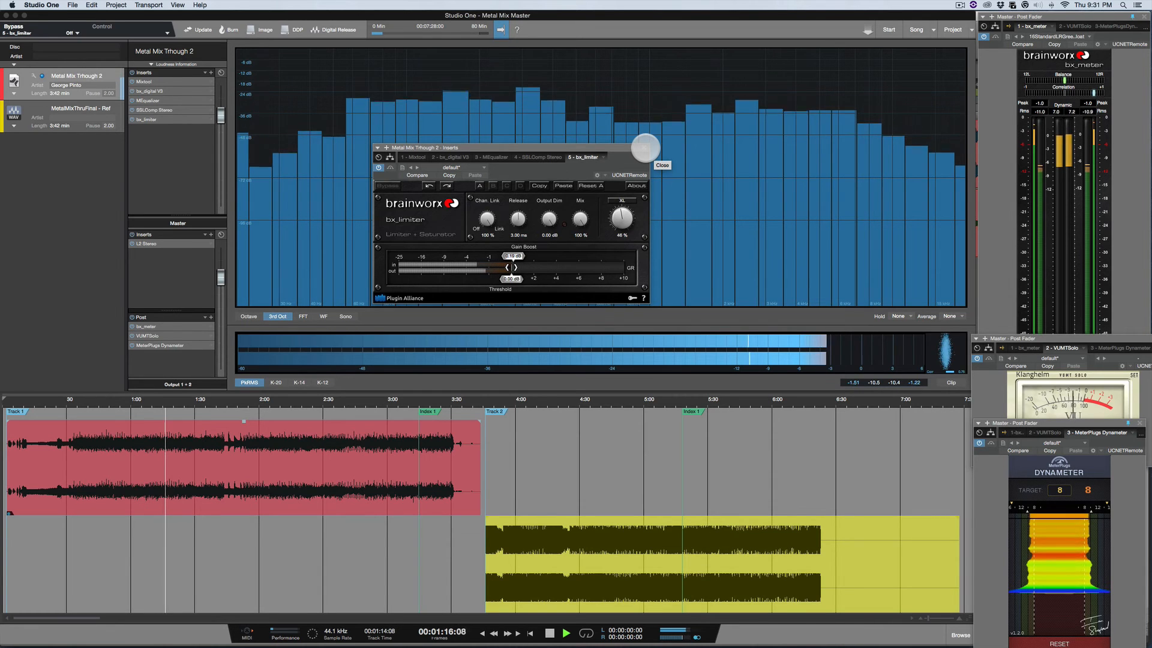
key("space")
left_click(644, 148)
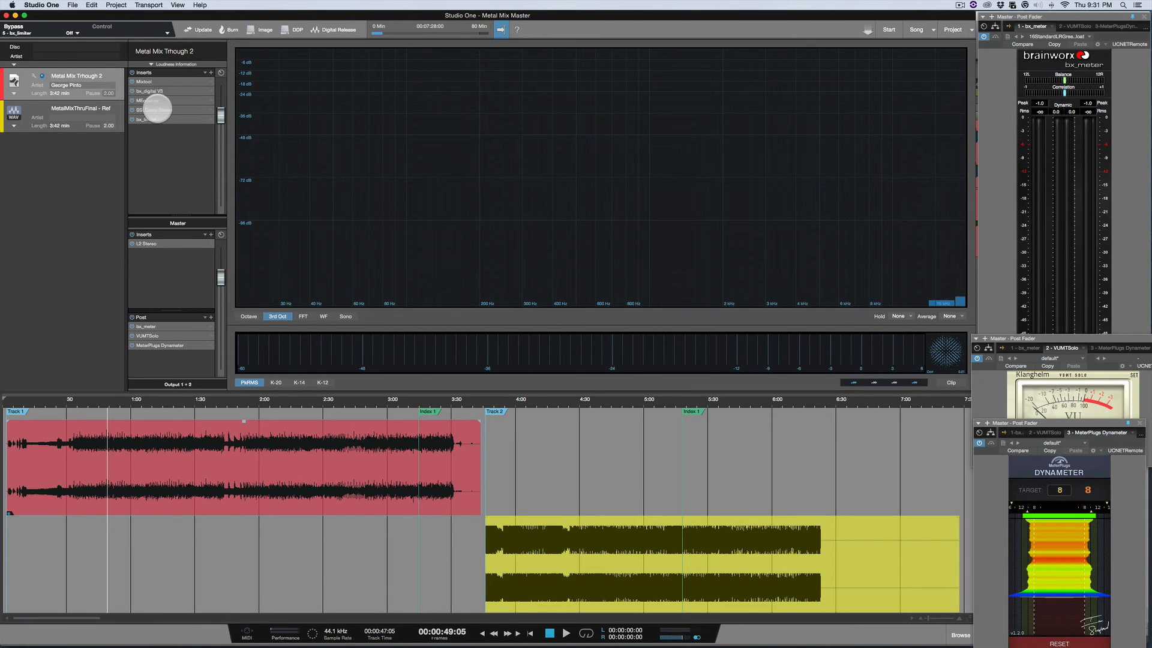
Review the low and high boost bands in the mix track's MEqualizer insert
double_click(157, 100)
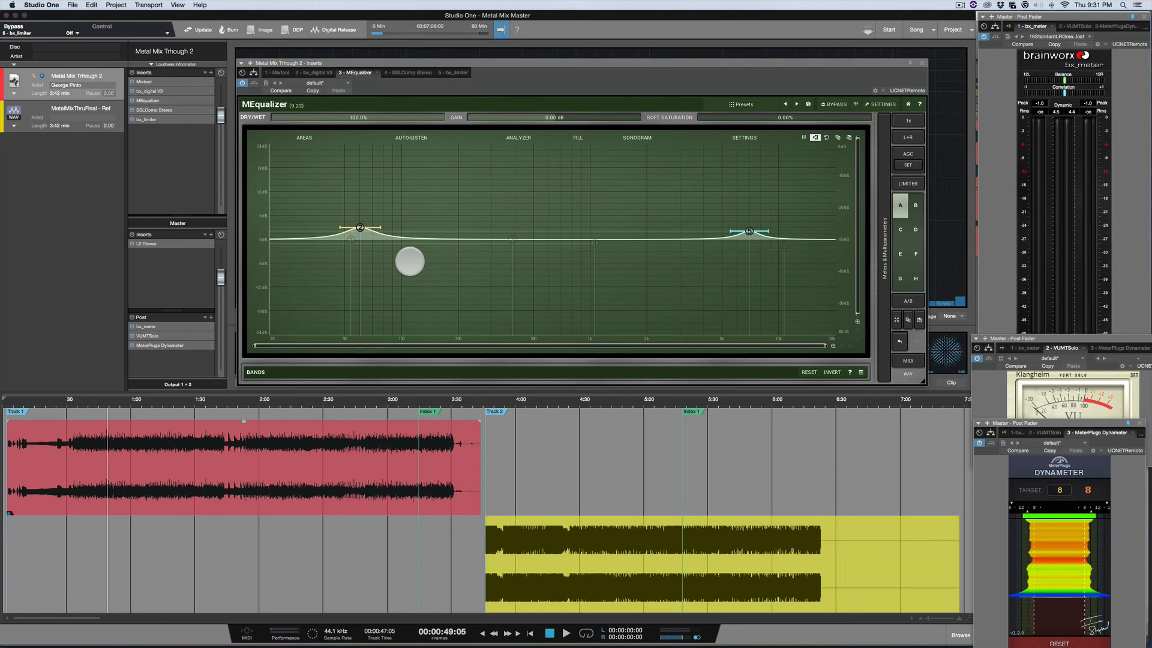
left_click(359, 232)
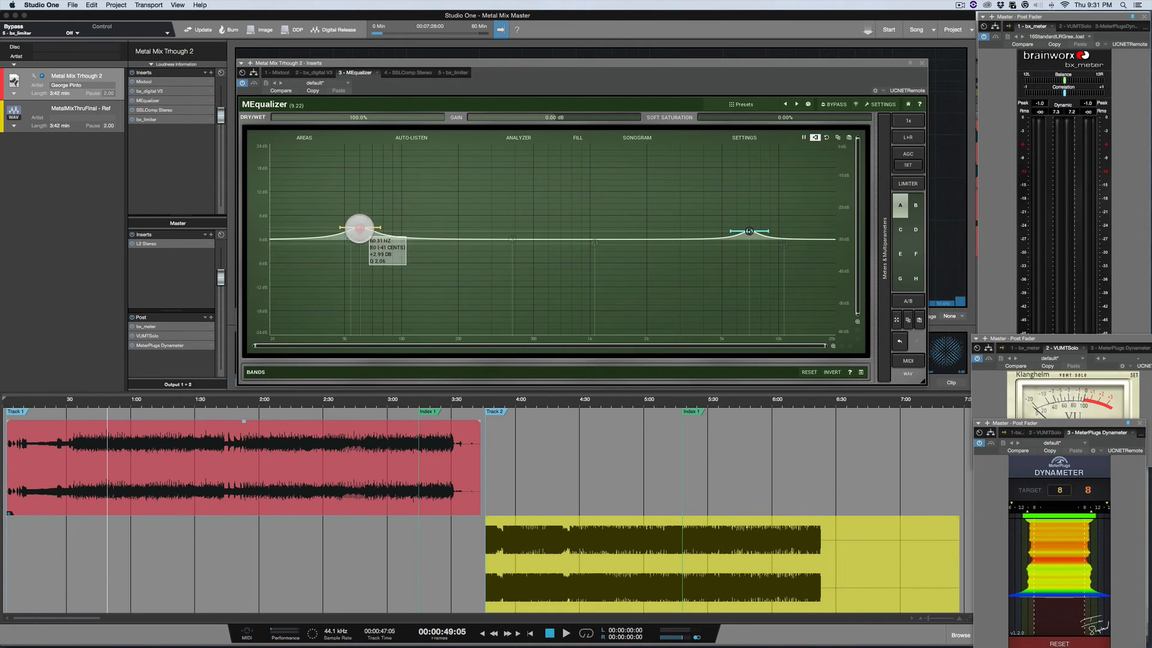
left_click(750, 232)
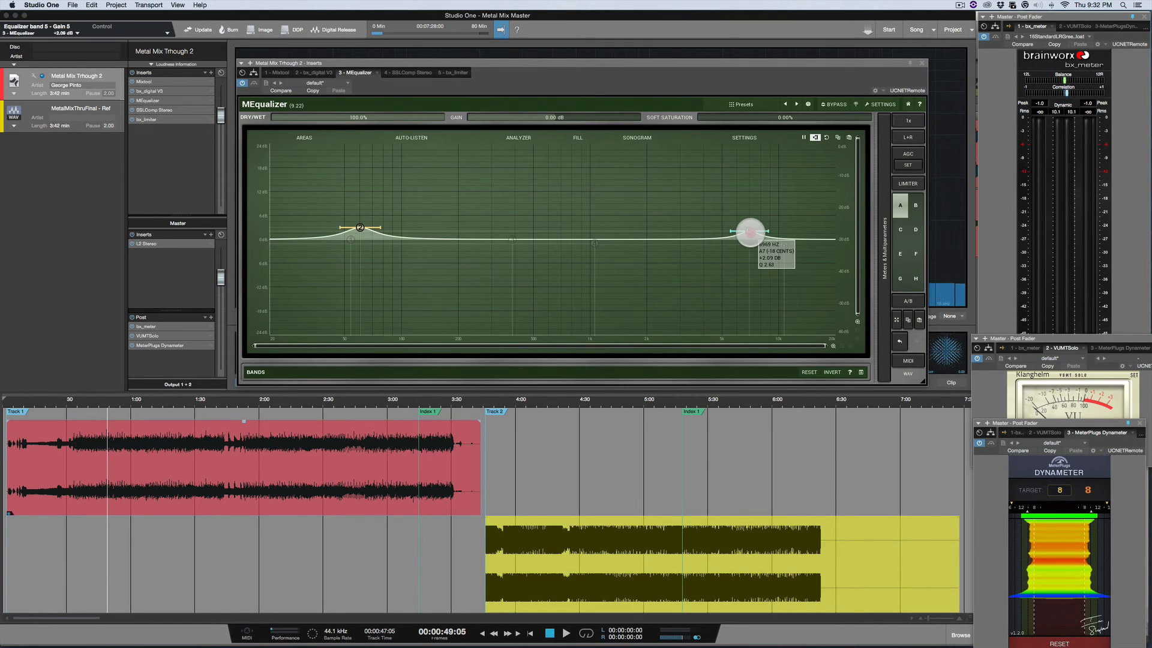
left_click(922, 62)
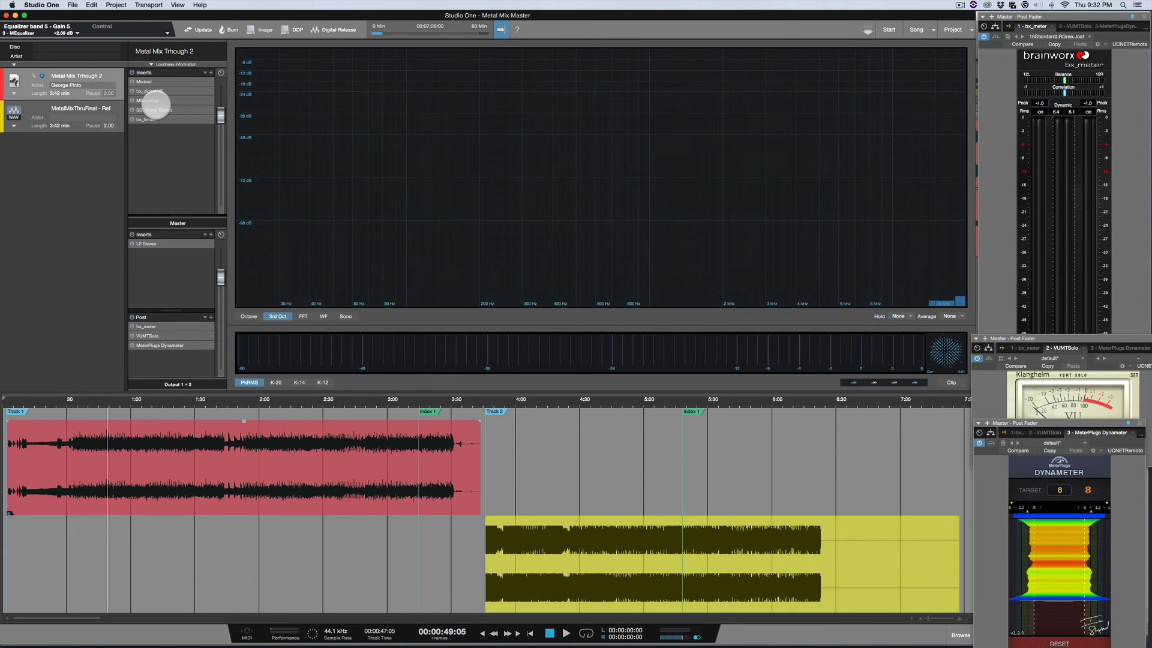
Review the settings of the mix track's SSLComp Stereo and bx_limiter inserts
double_click(159, 110)
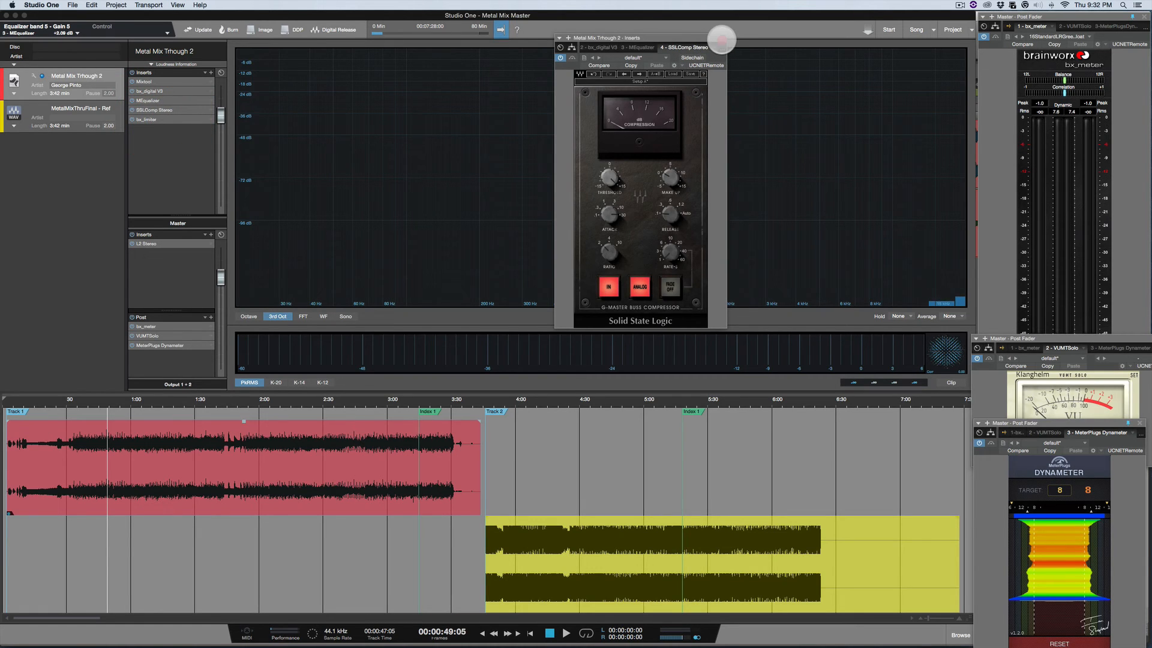
left_click(721, 38)
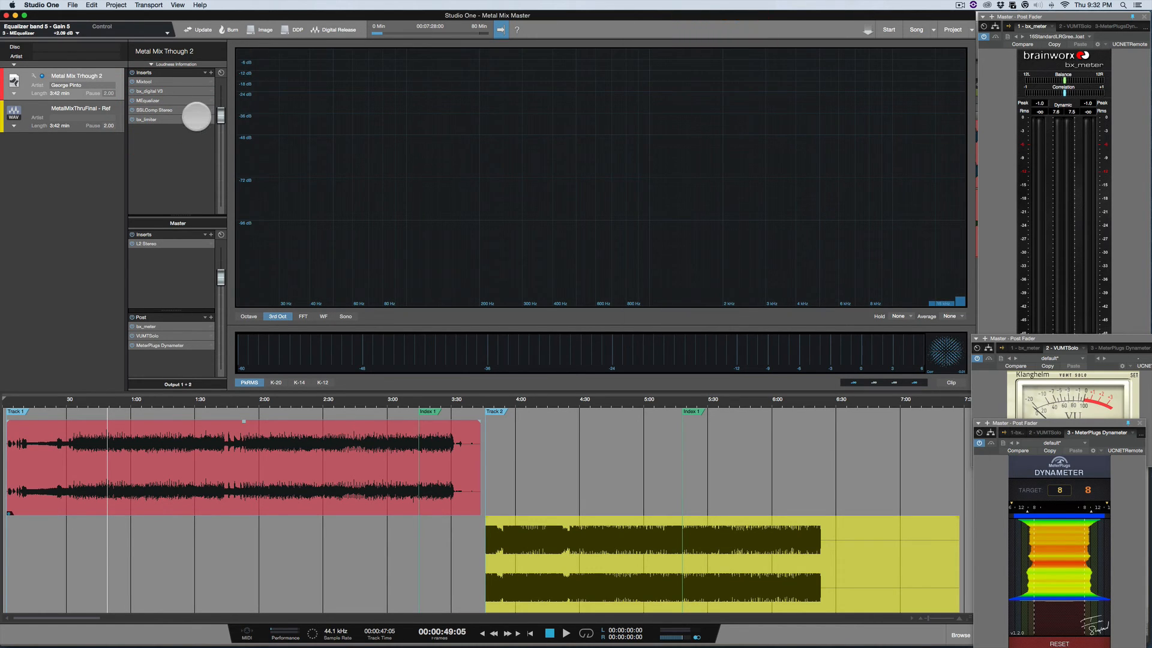
double_click(178, 120)
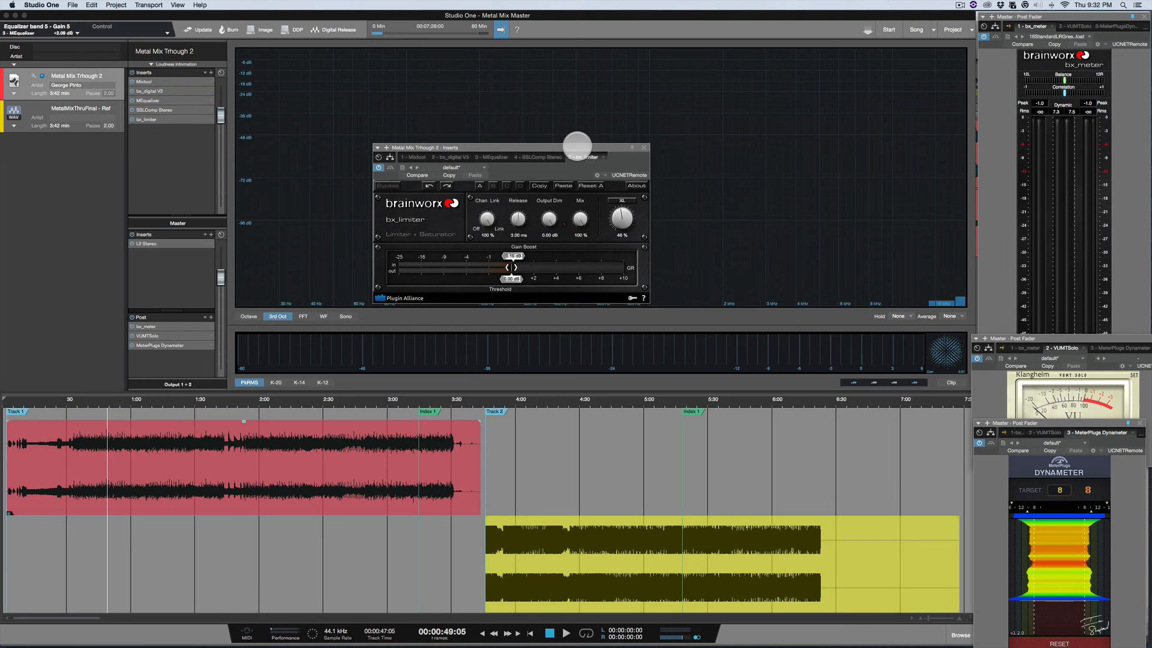
left_click_drag(577, 146, 578, 139)
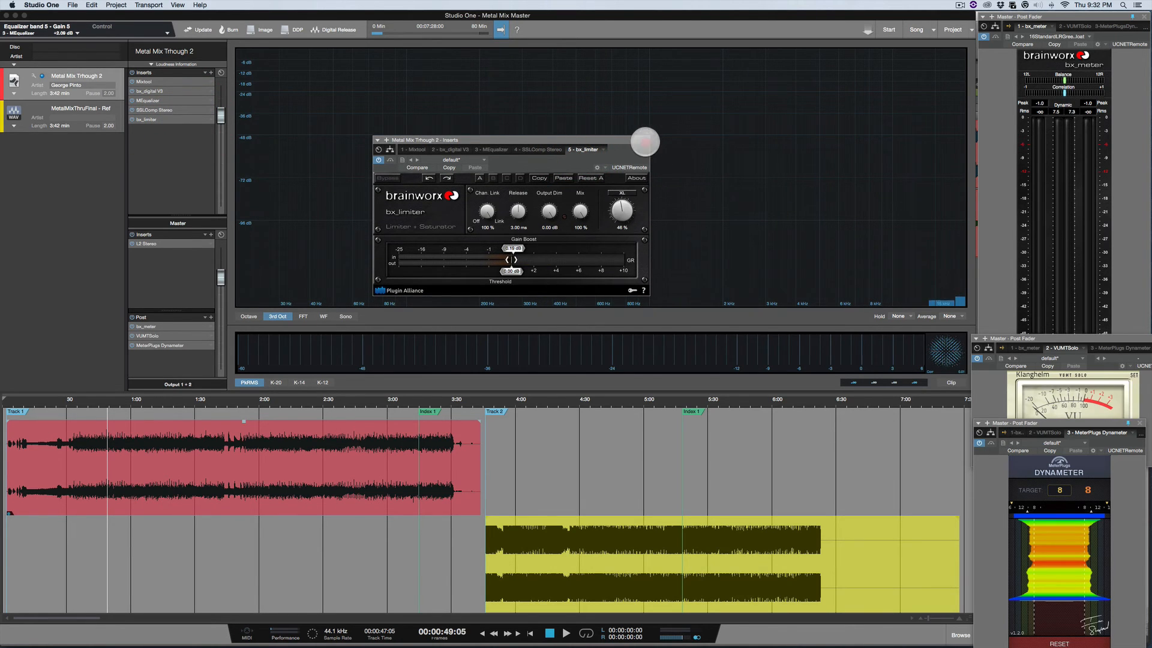
left_click(645, 142)
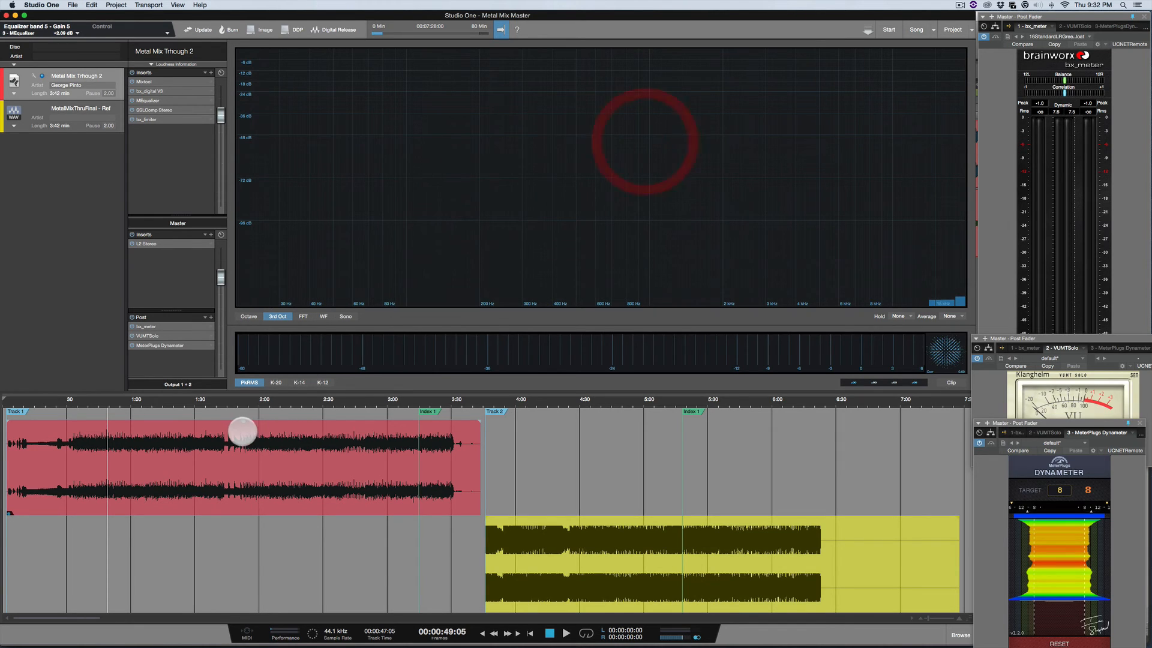
Set up a Digital Release of only Metal Mix Trhough 2, excluding the reference, with the Desktop as its location
left_click(327, 30)
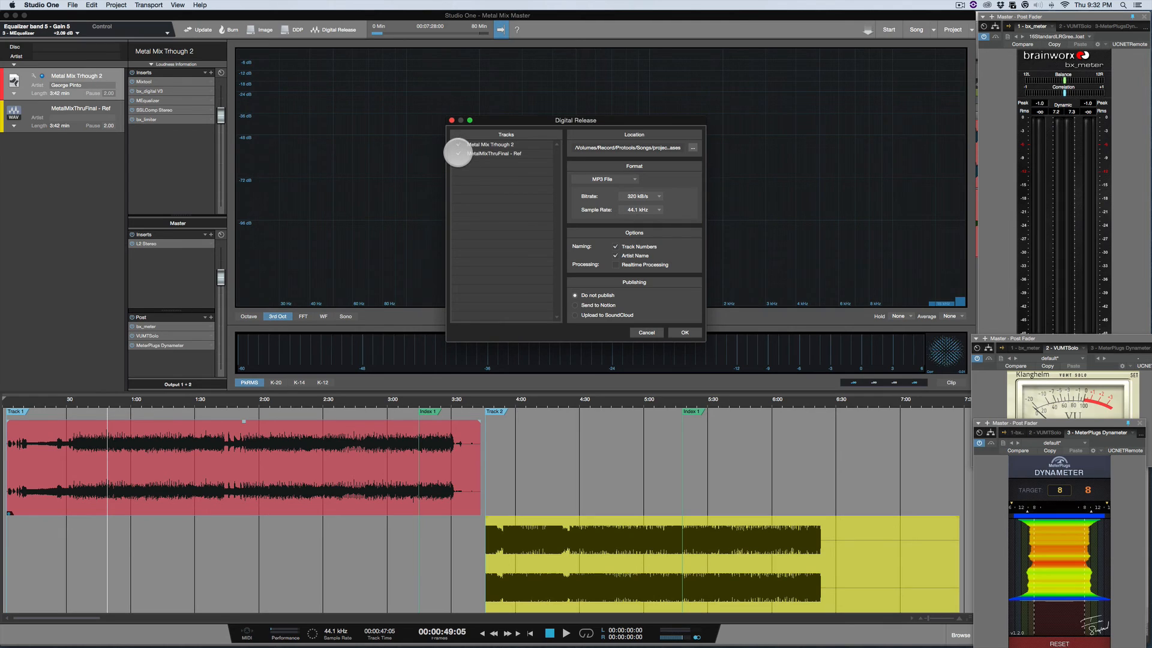
left_click(458, 153)
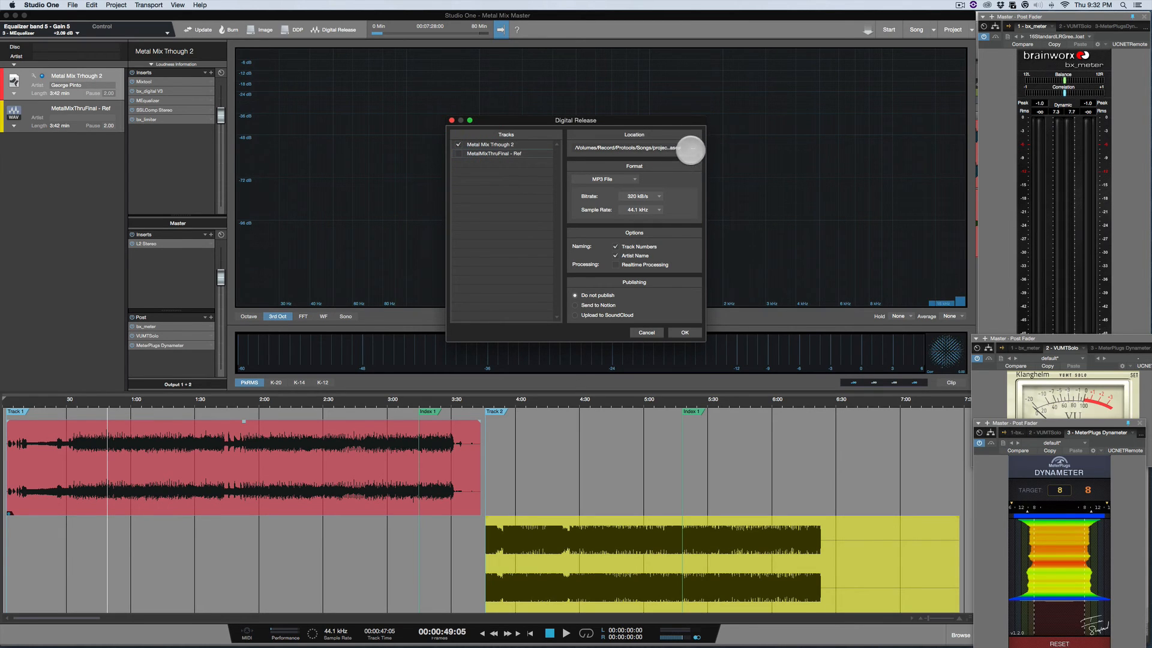
left_click(693, 148)
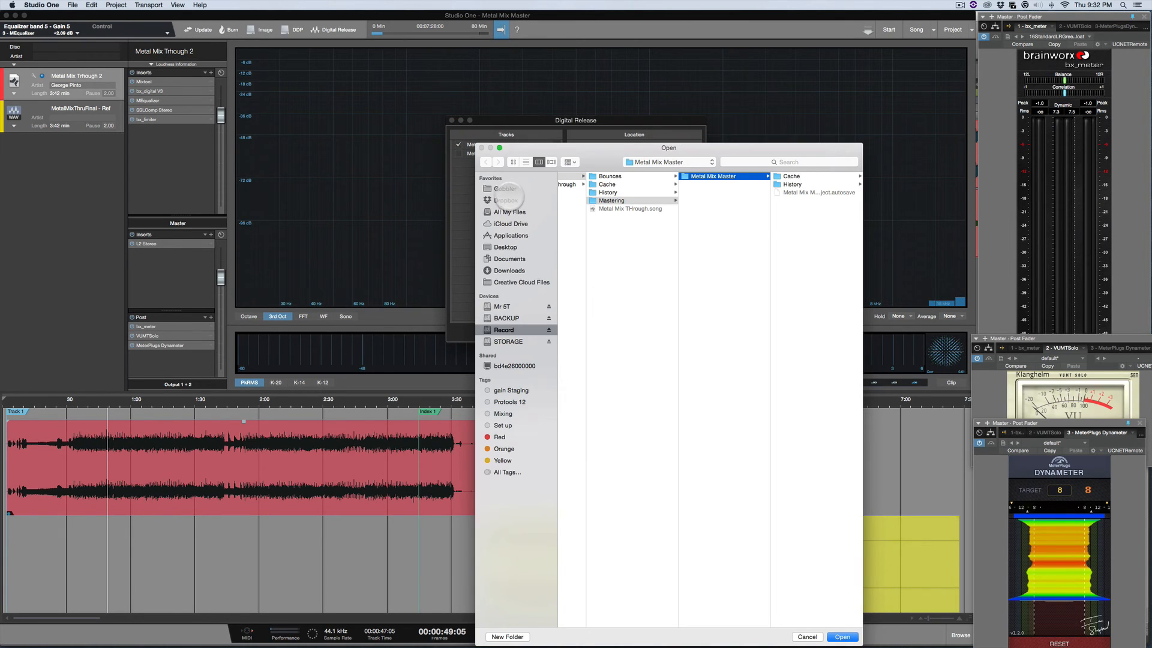
left_click(501, 248)
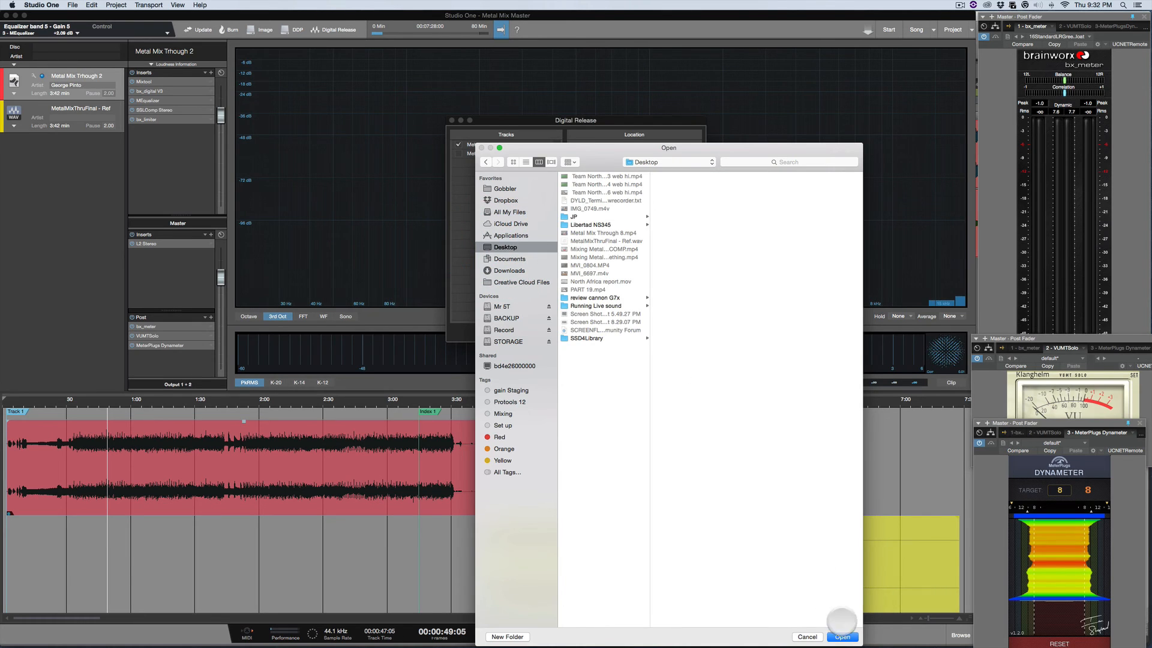
left_click(842, 636)
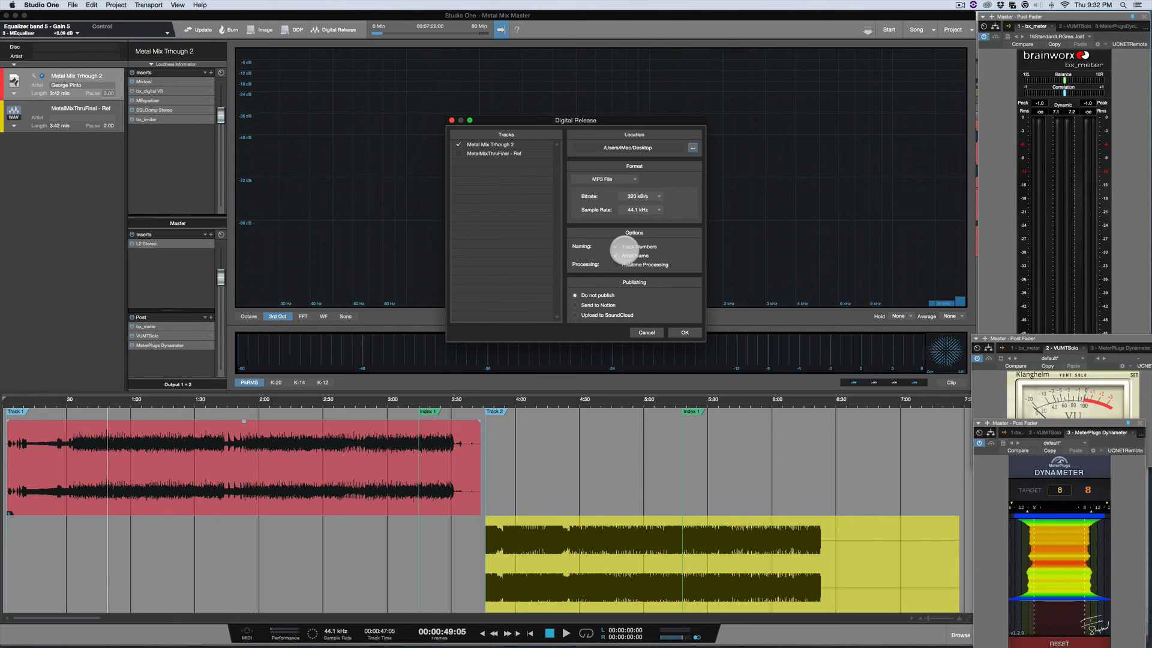
Leave the artist name out of the file naming and export the release as a 16-bit, 44.1 kHz Wave file
left_click(615, 255)
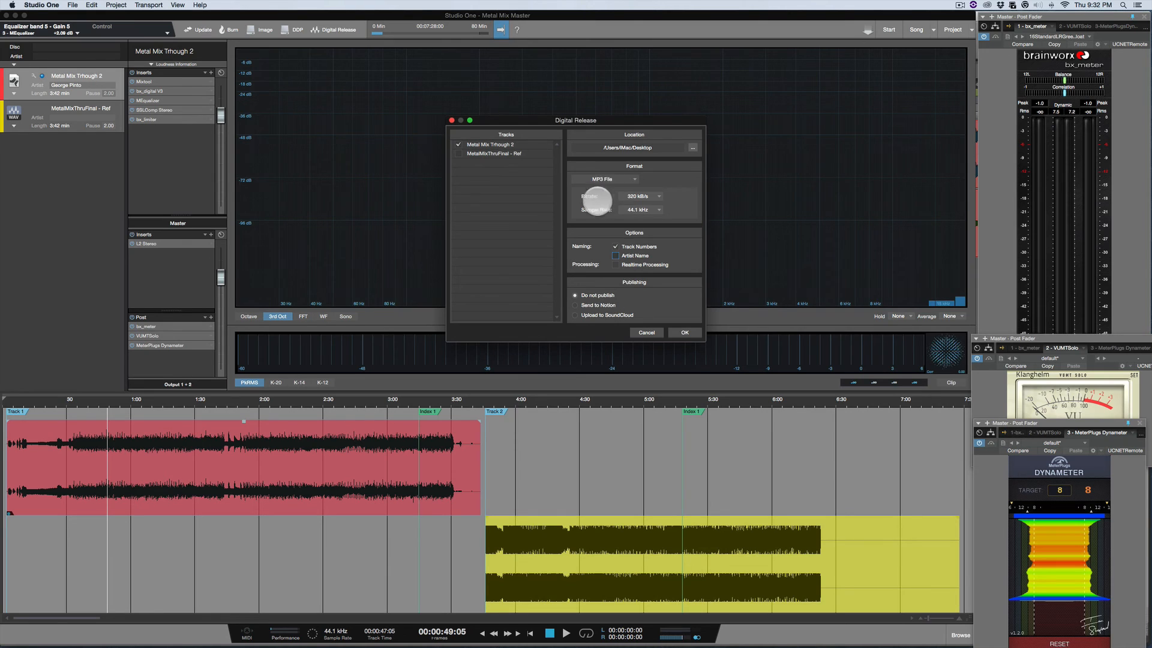
left_click(601, 179)
left_click(597, 188)
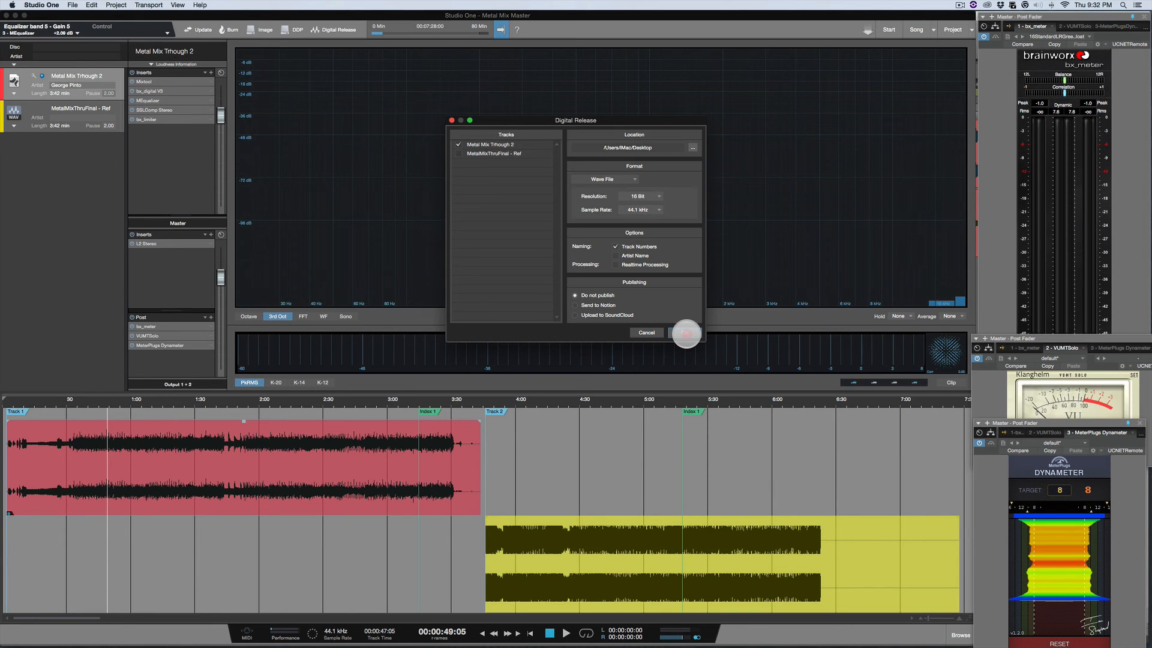
left_click(686, 334)
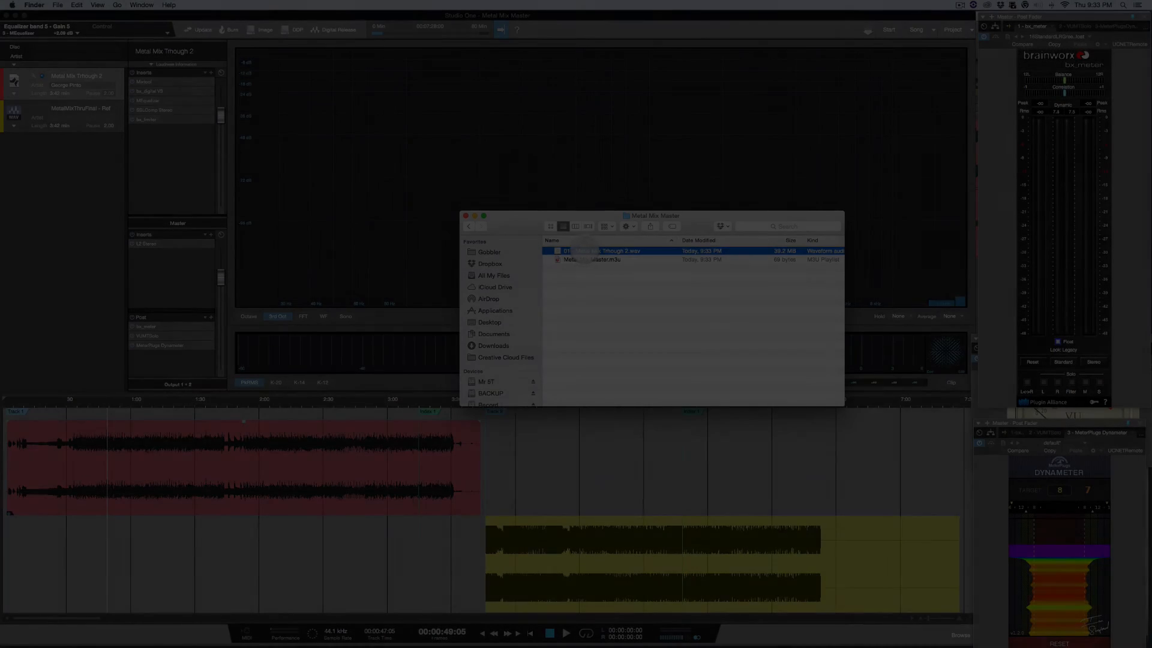
Add the exported 01 - Metal Mix Trhough 2 Wave file to the project as Track 2, between the mix and the reference
left_click_drag(592, 251, 571, 471)
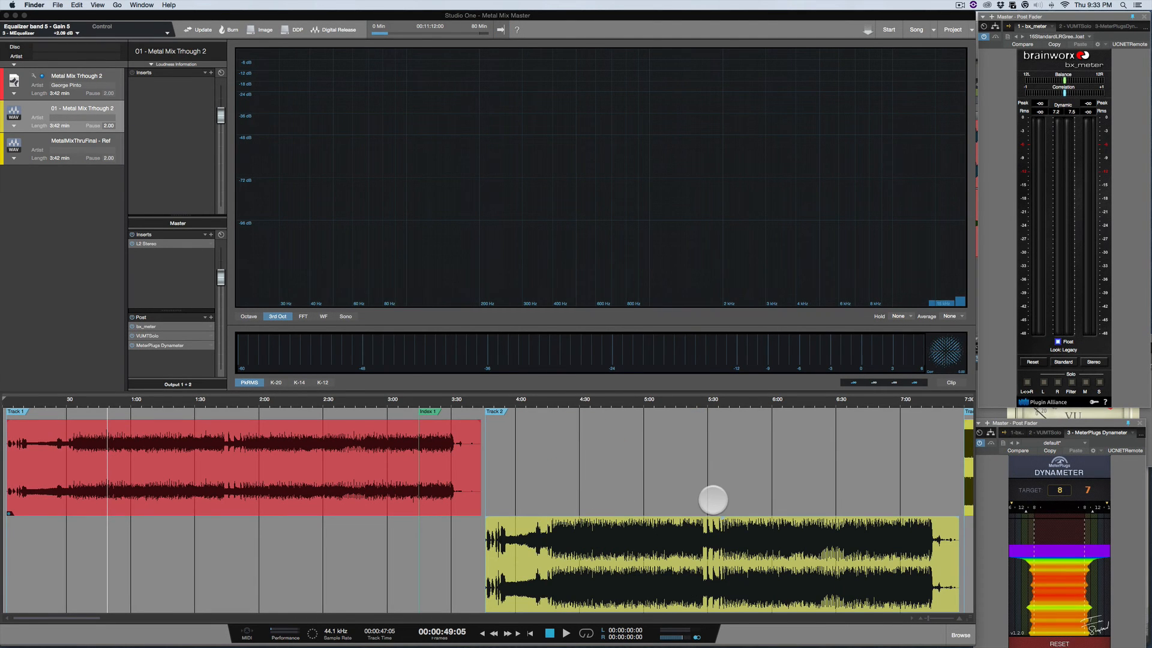
scroll(712, 496, "right", 5)
scroll(713, 498, "right", 2)
scroll(712, 498, "left", 3)
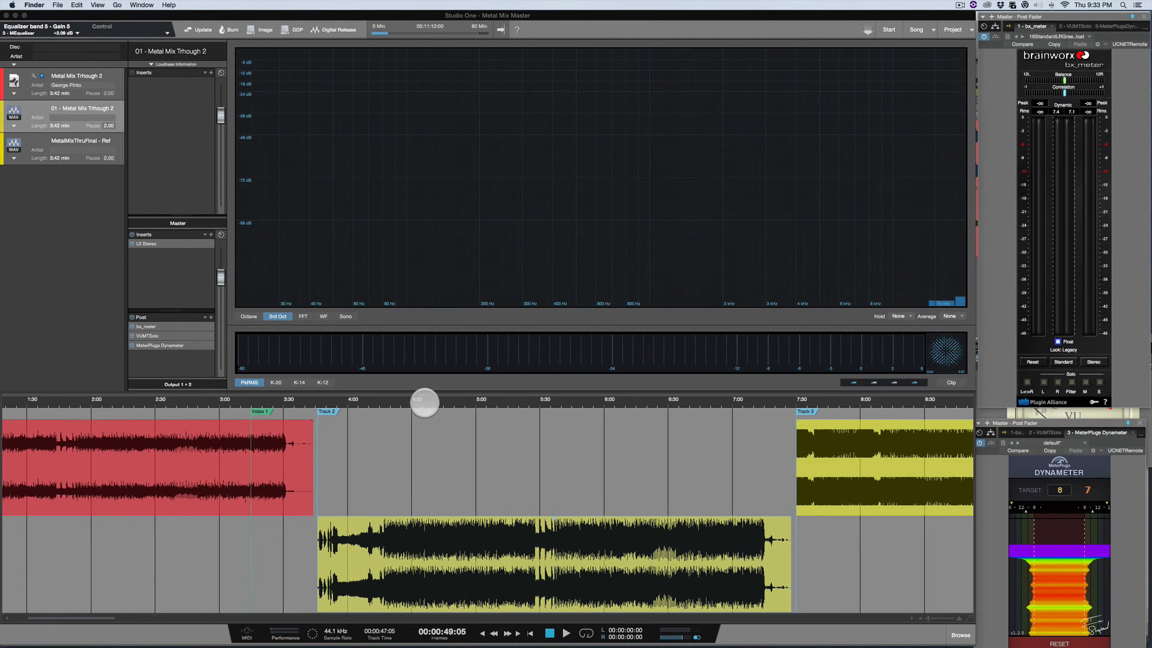
Play a short section of the exported master from about 4:39 to check it
left_click(431, 401)
key("space")
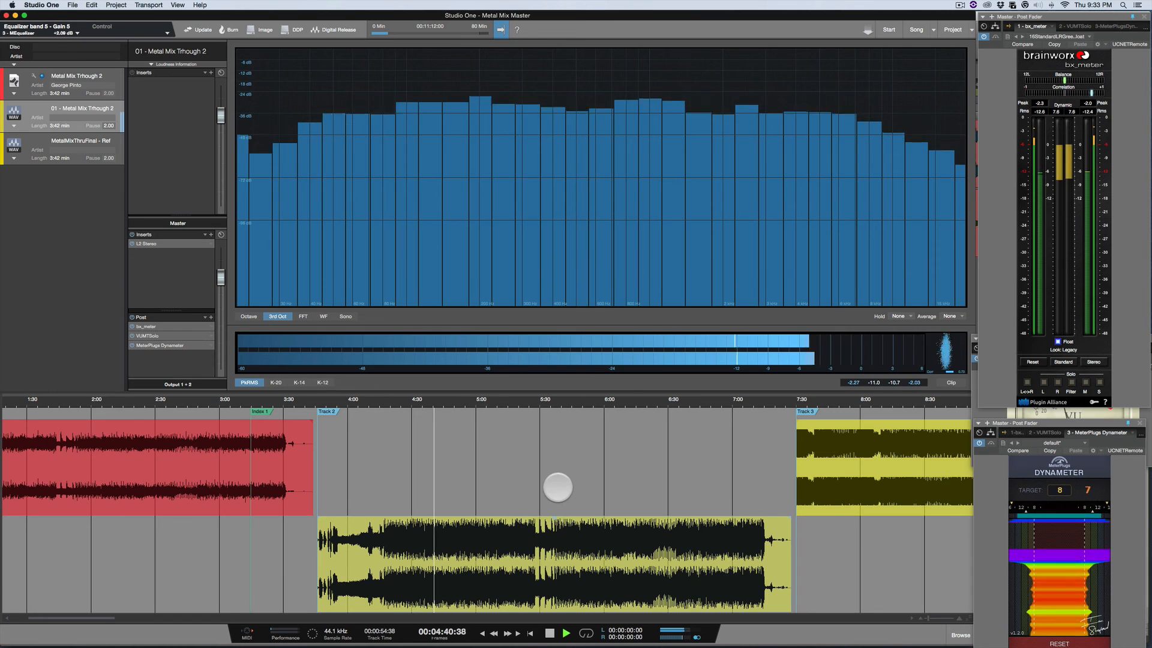
key("space")
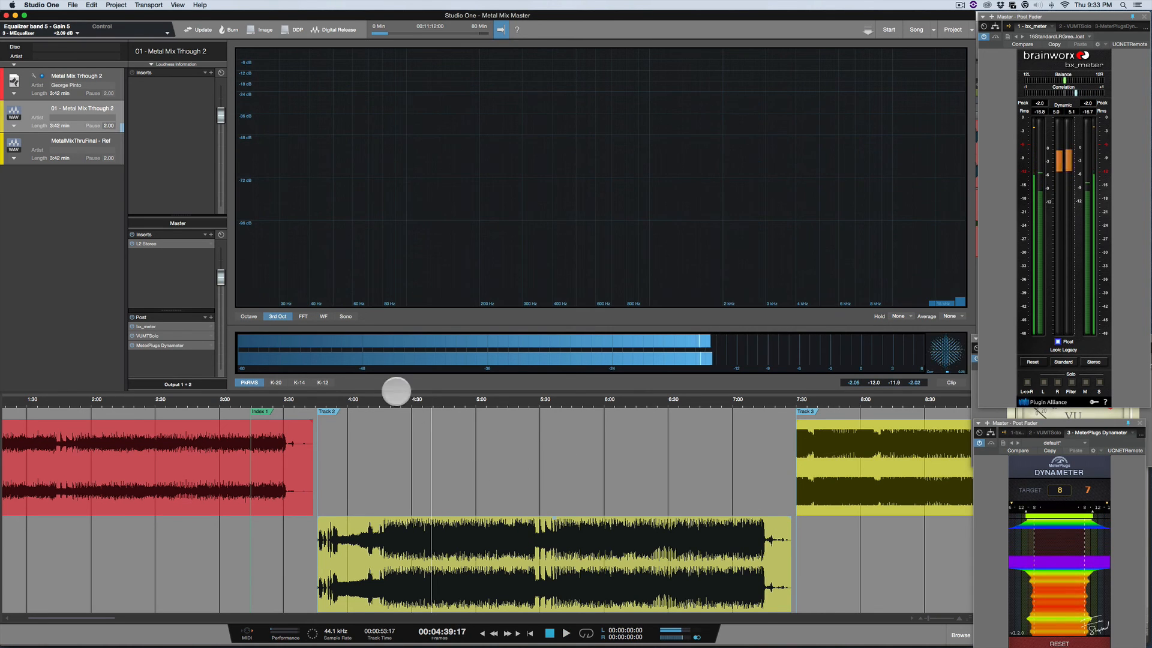
Fit all three tracks into the timeline view and play the reference from its Index 1 marker
left_click_drag(414, 402, 418, 391)
left_click(170, 463)
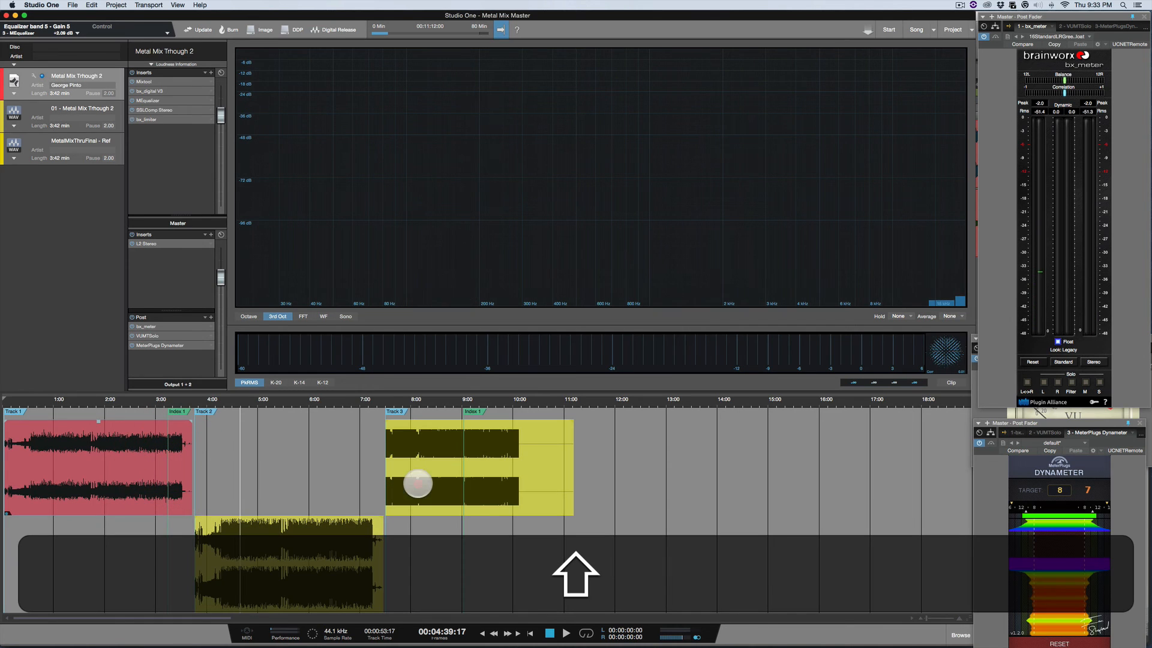
left_click(418, 480, "shift")
left_click(369, 531, "shift")
key("shift+s")
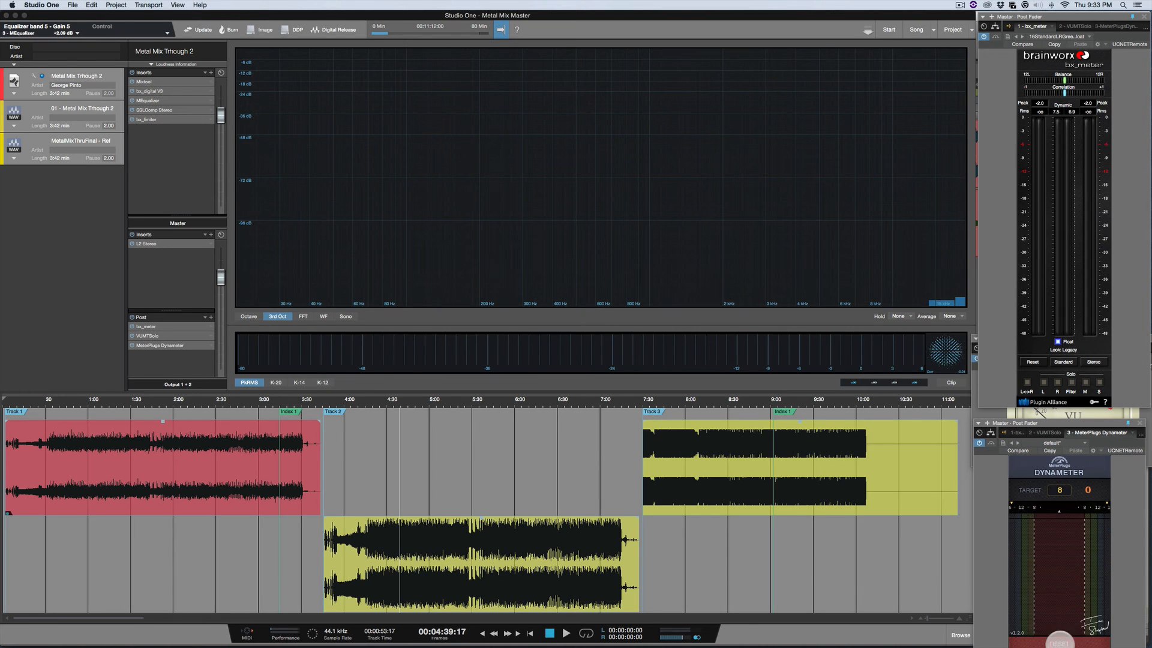
left_click(772, 398)
key("space")
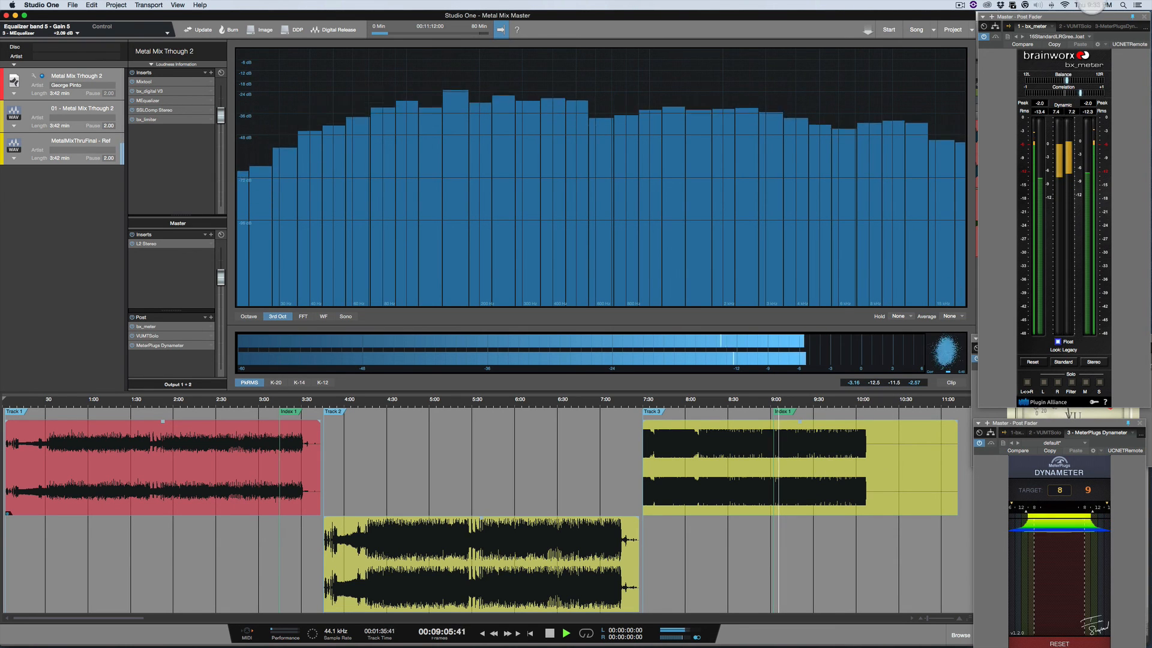
Switch to Pro Tools and examine the running Music and VO recording, from the whole session up to its latest part
left_click(958, 4)
left_click(960, 6)
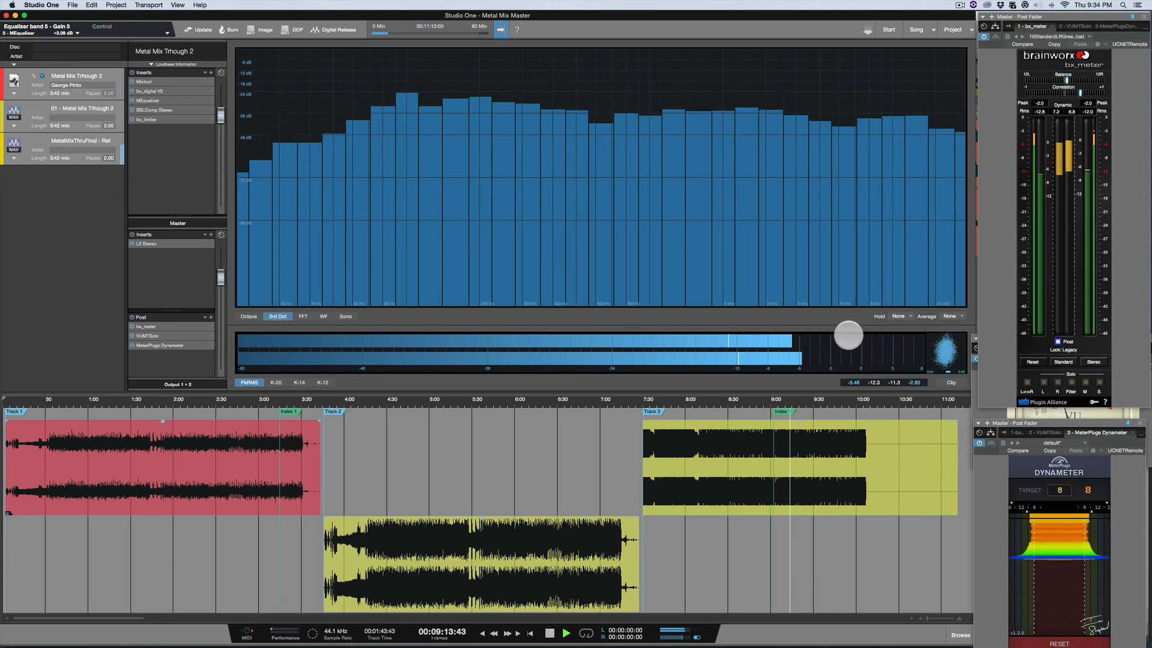
key("super+Tab")
key("super+Tab")
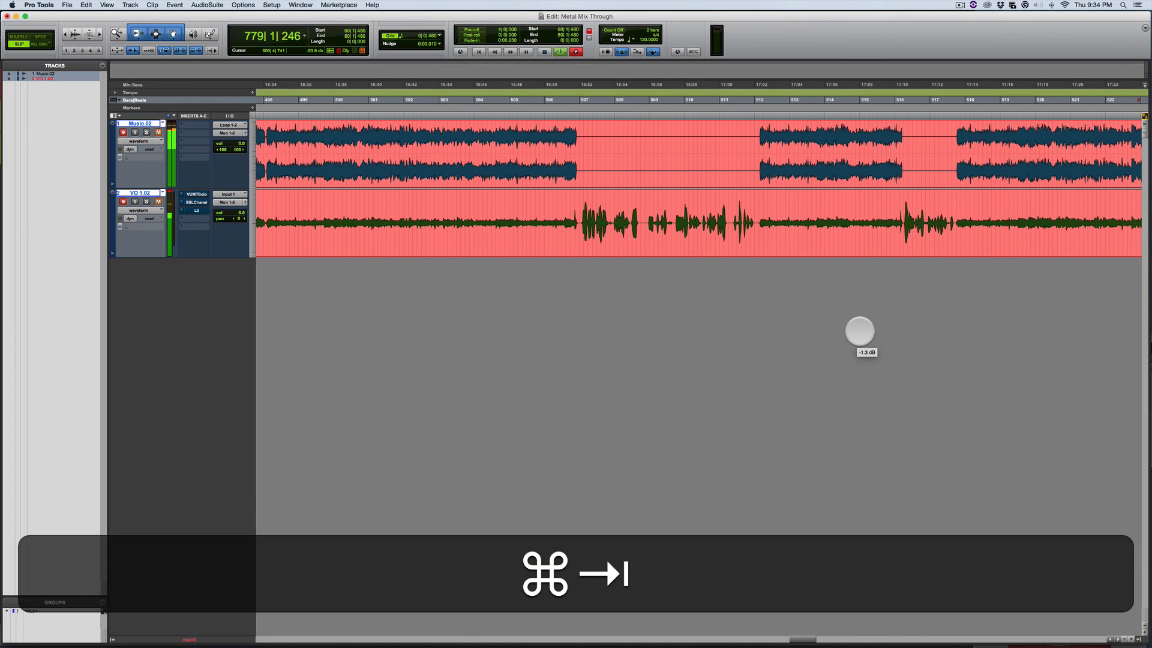
key("r")
key("r")
key("r")
key("r")
key("r")
key("r")
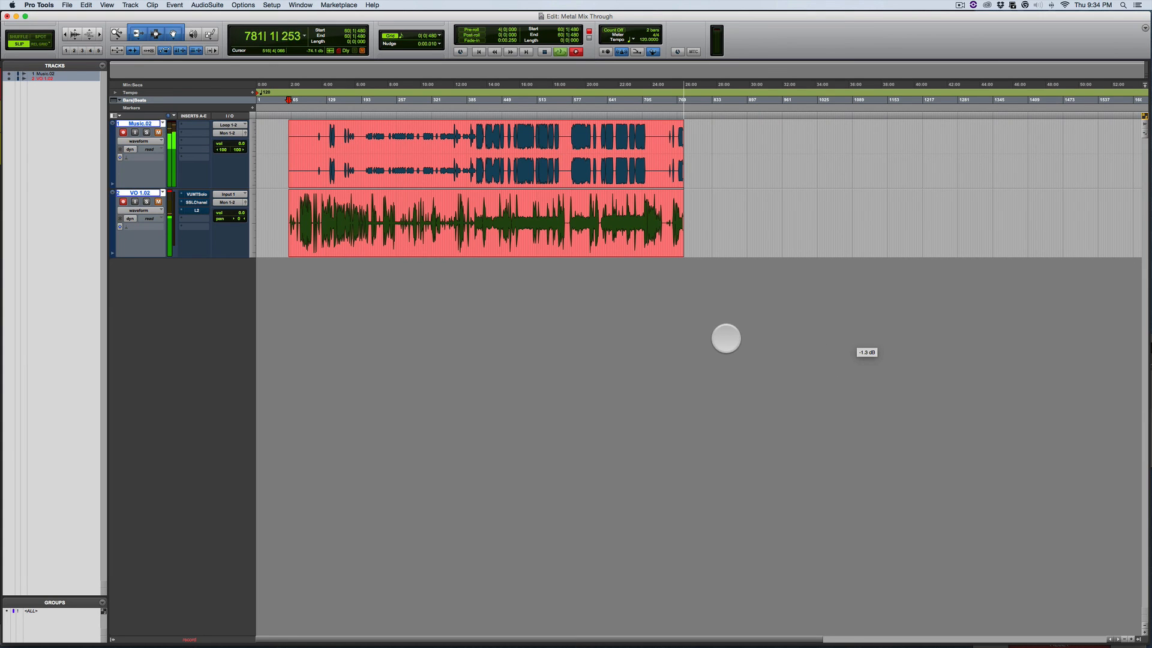
key("t")
key("t")
key("t")
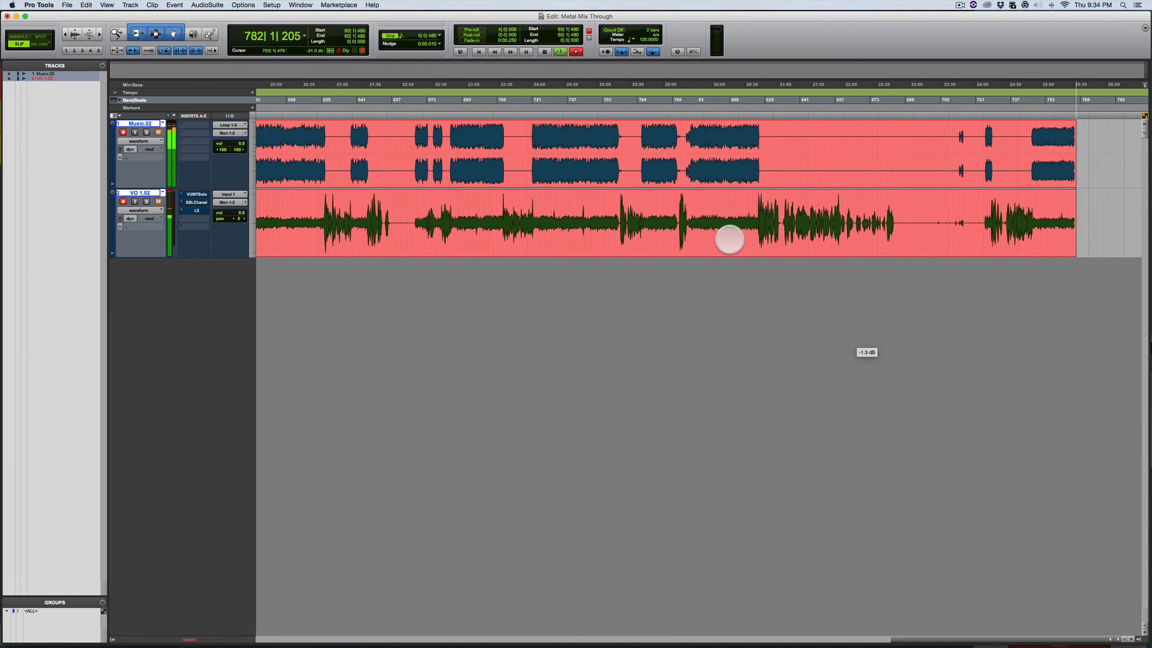
Switch back to Studio One, reset the Dynameter and stop the reference's playback
key("super+Tab")
key("super+Tab")
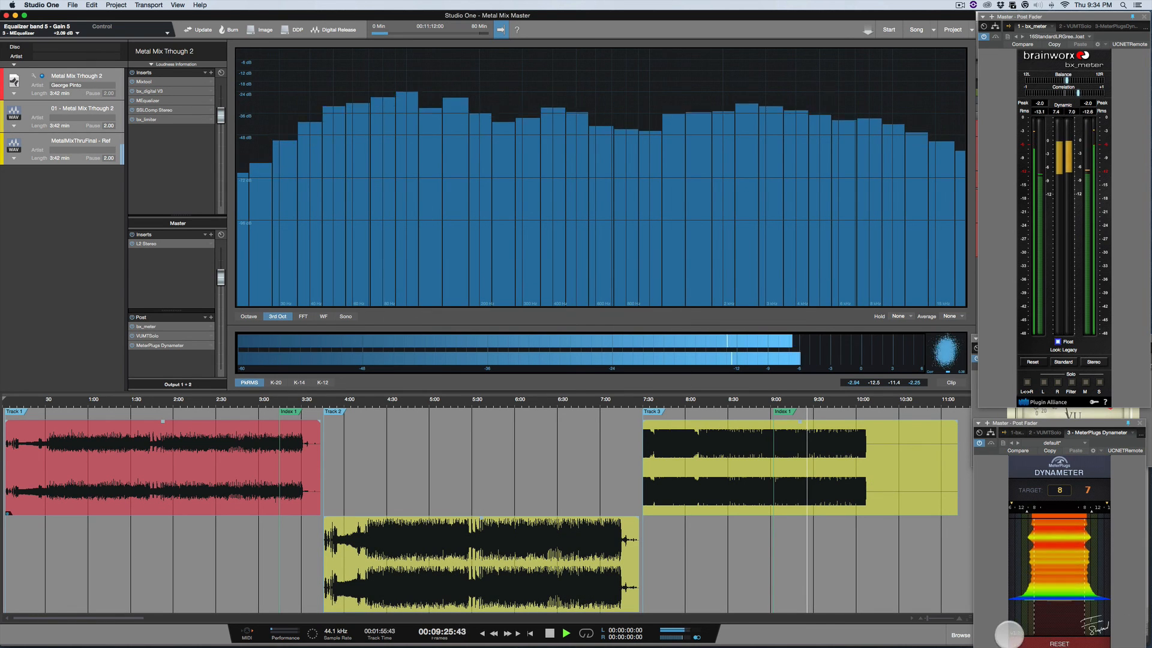
left_click(1057, 643)
key("space")
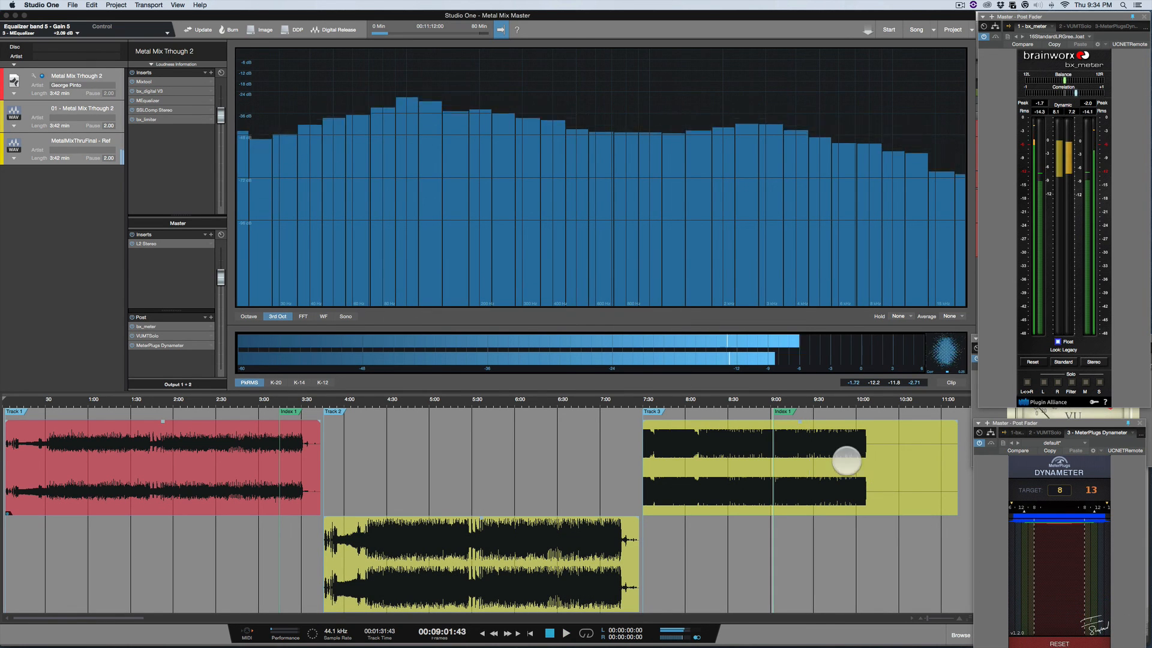